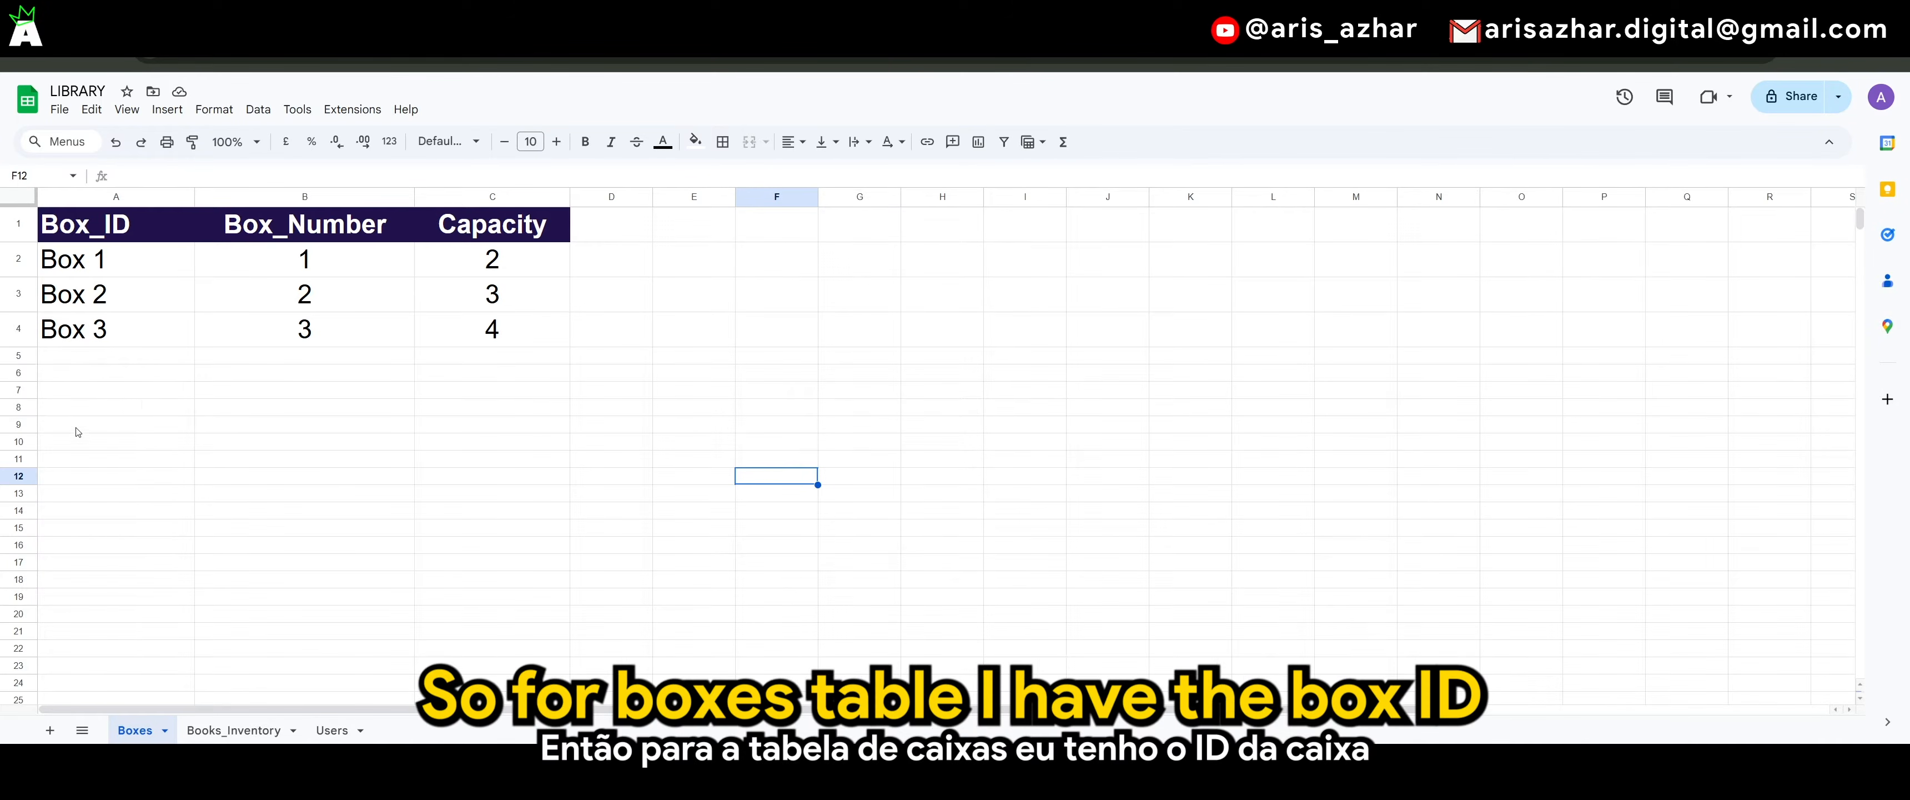
- Examine the Box_ID, Box_Number and Capacity columns of the Boxes sheet
click(111, 199)
click(306, 196)
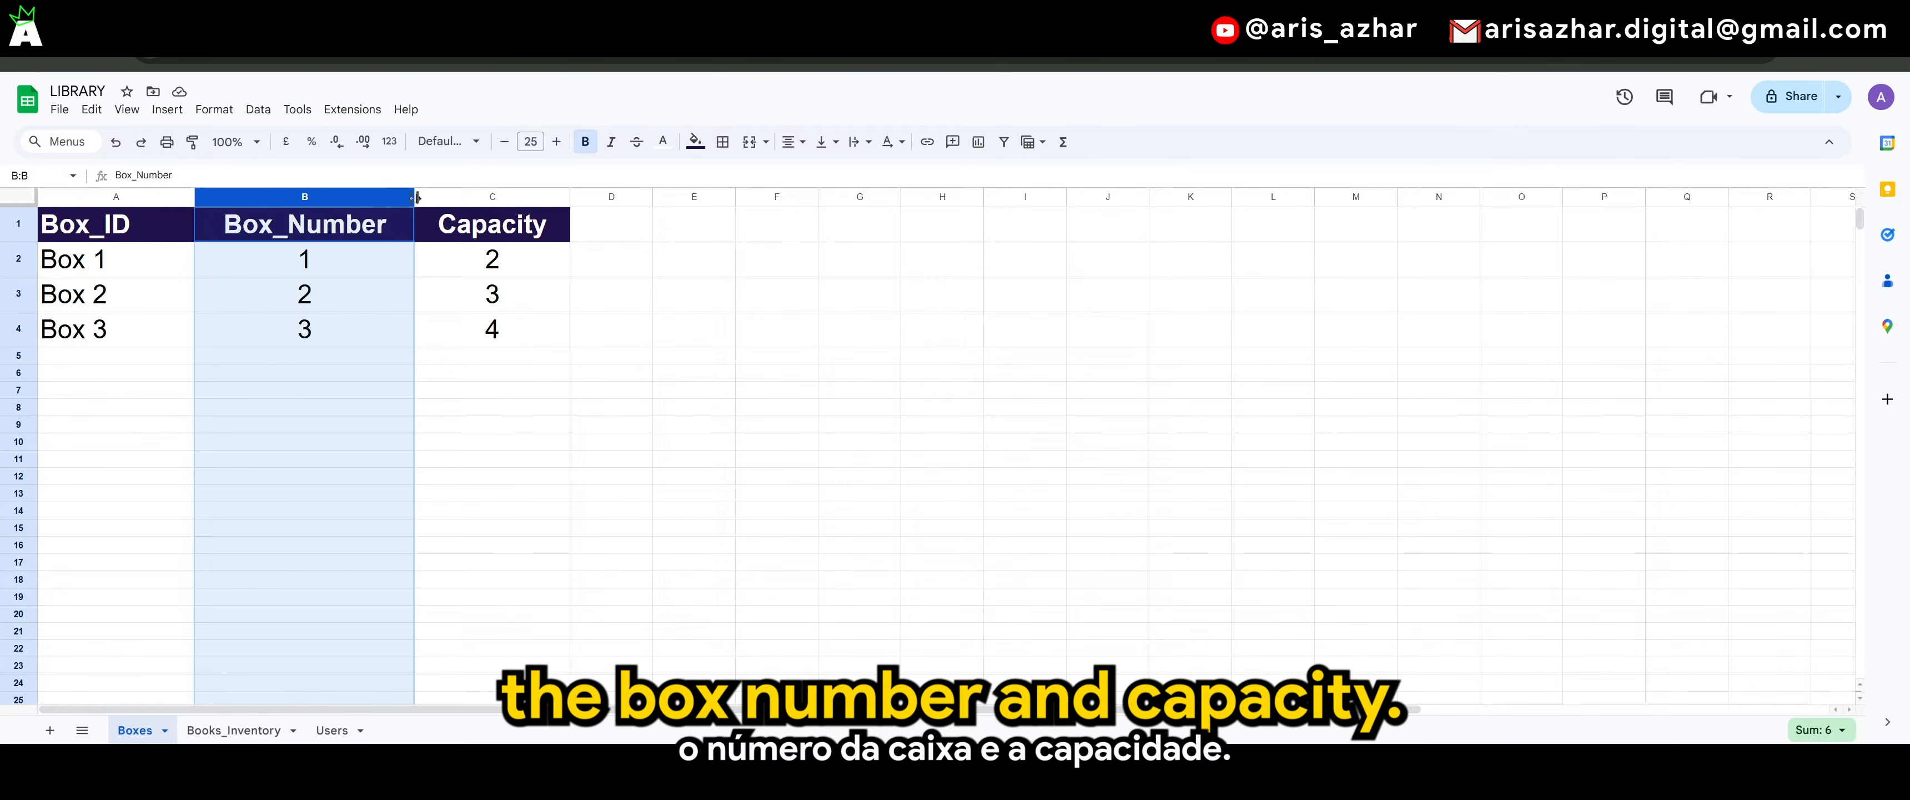
click(489, 201)
click(249, 477)
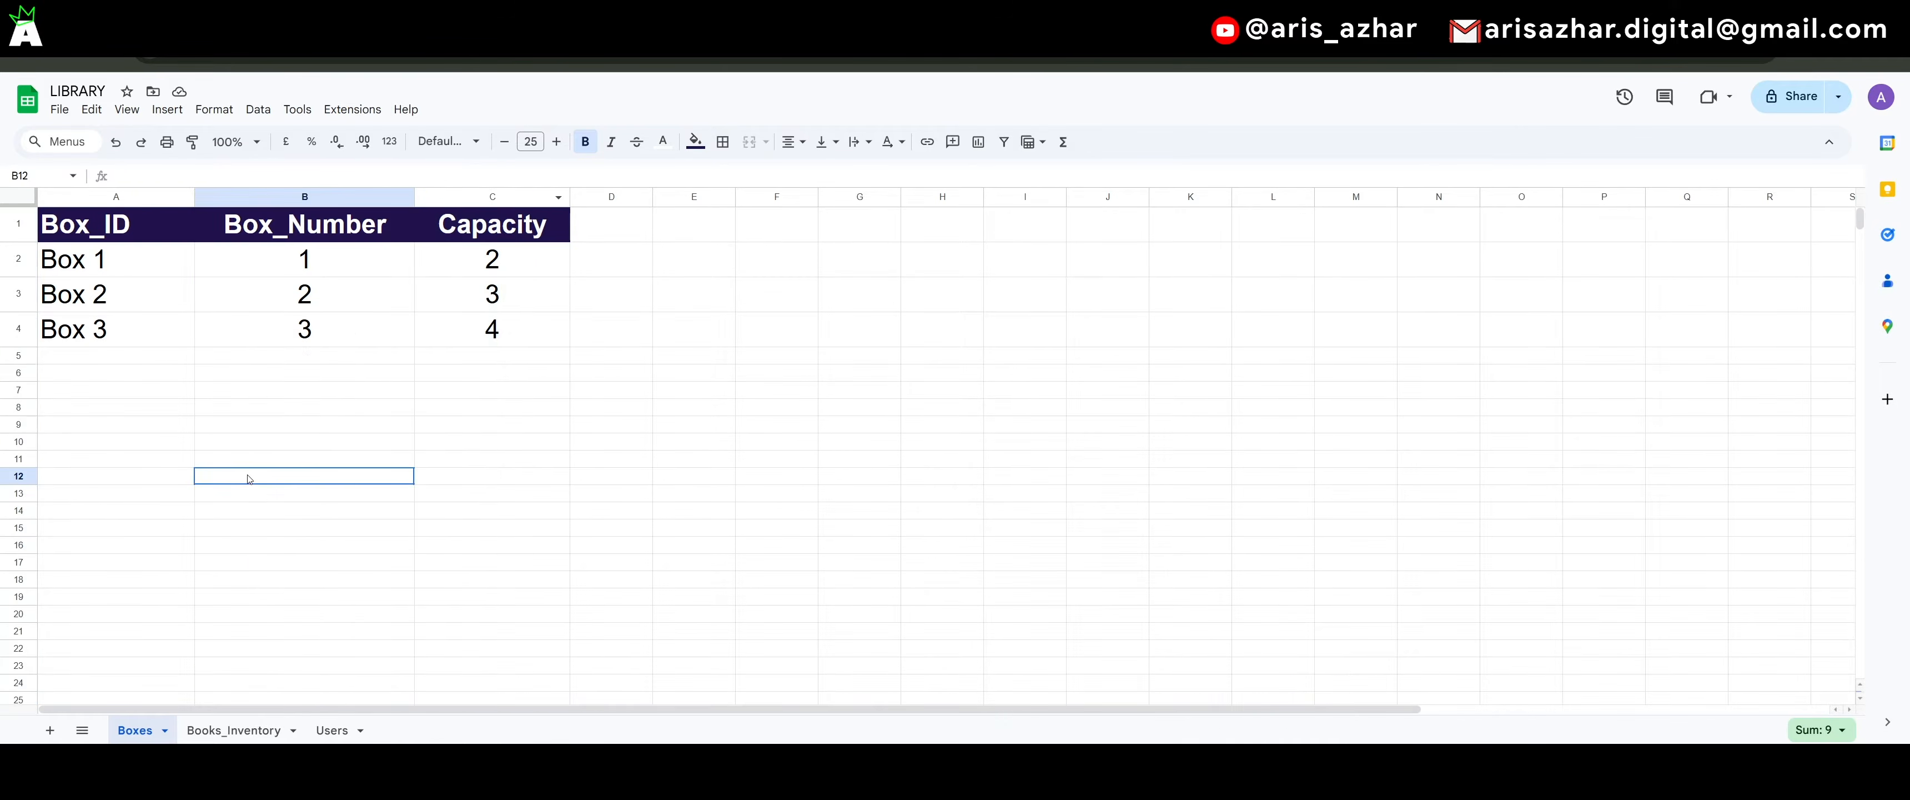
drag(82, 194, 489, 198)
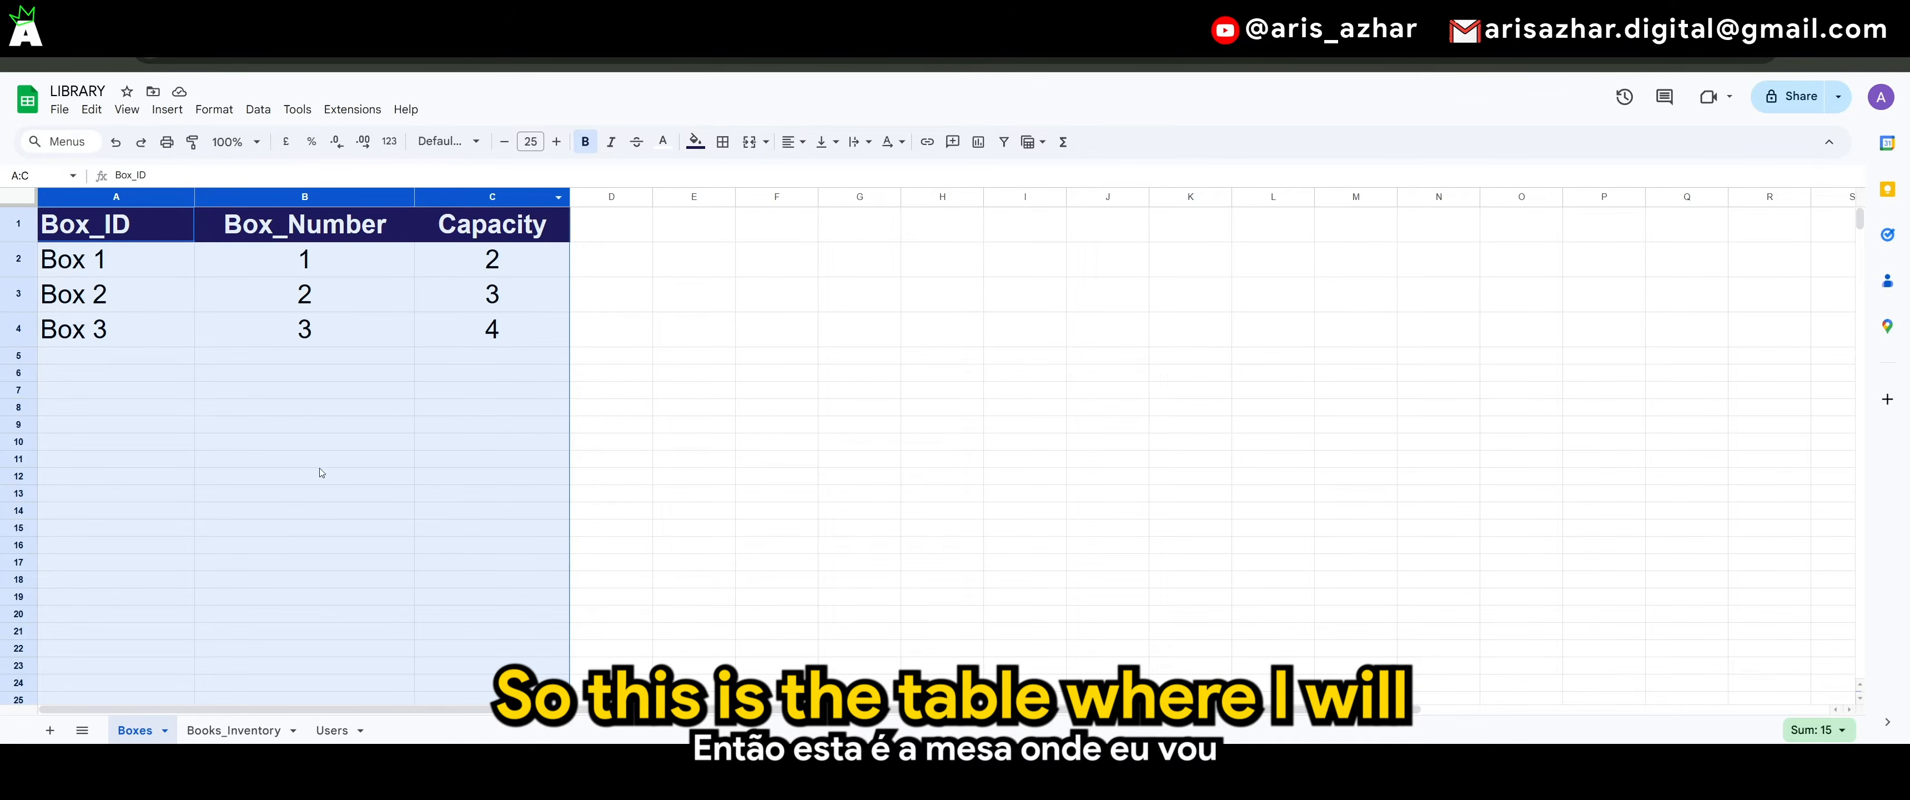
click(199, 461)
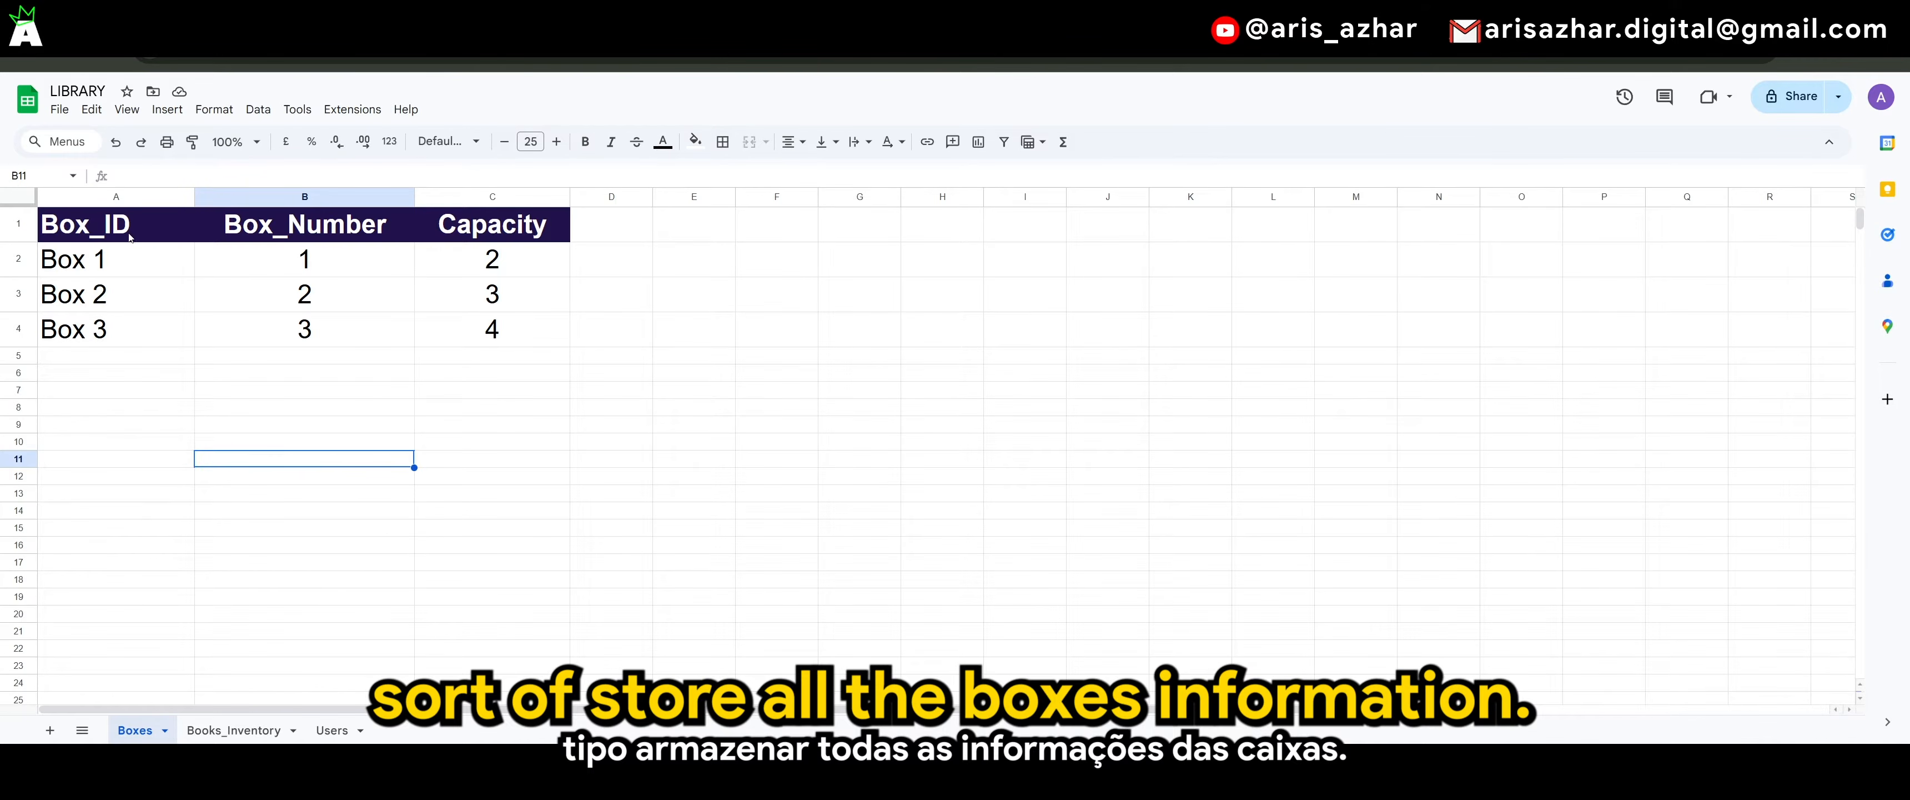
- Examine the Book_ID, Title, Author and Box_ID columns of the Books_Inventory sheet
click(233, 733)
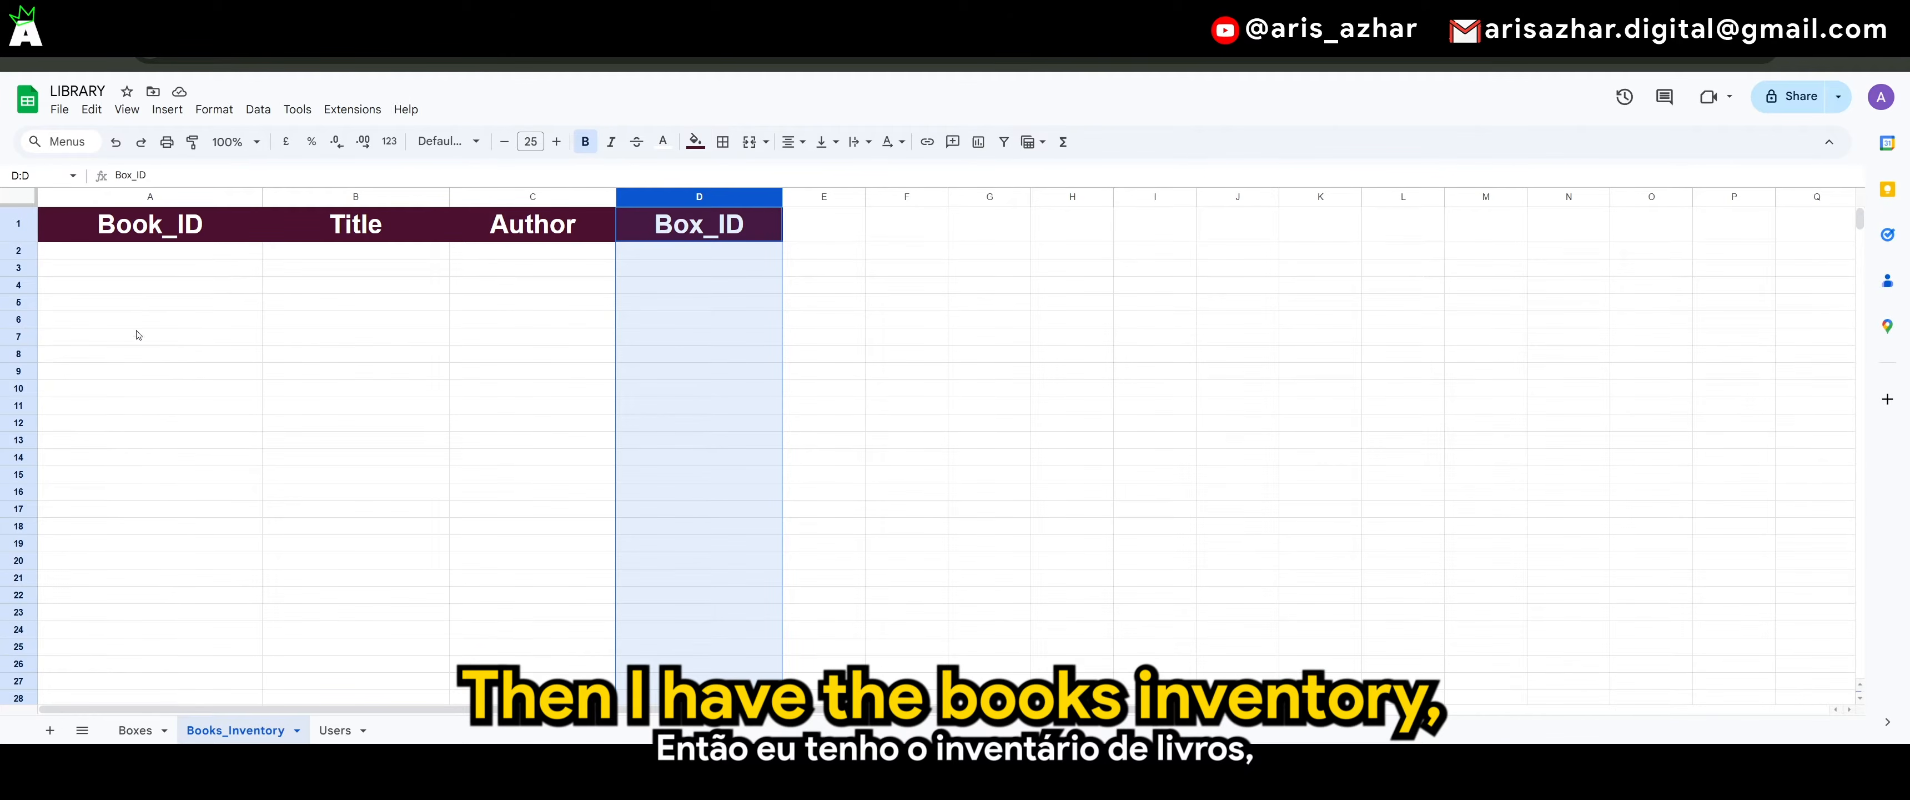
click(152, 198)
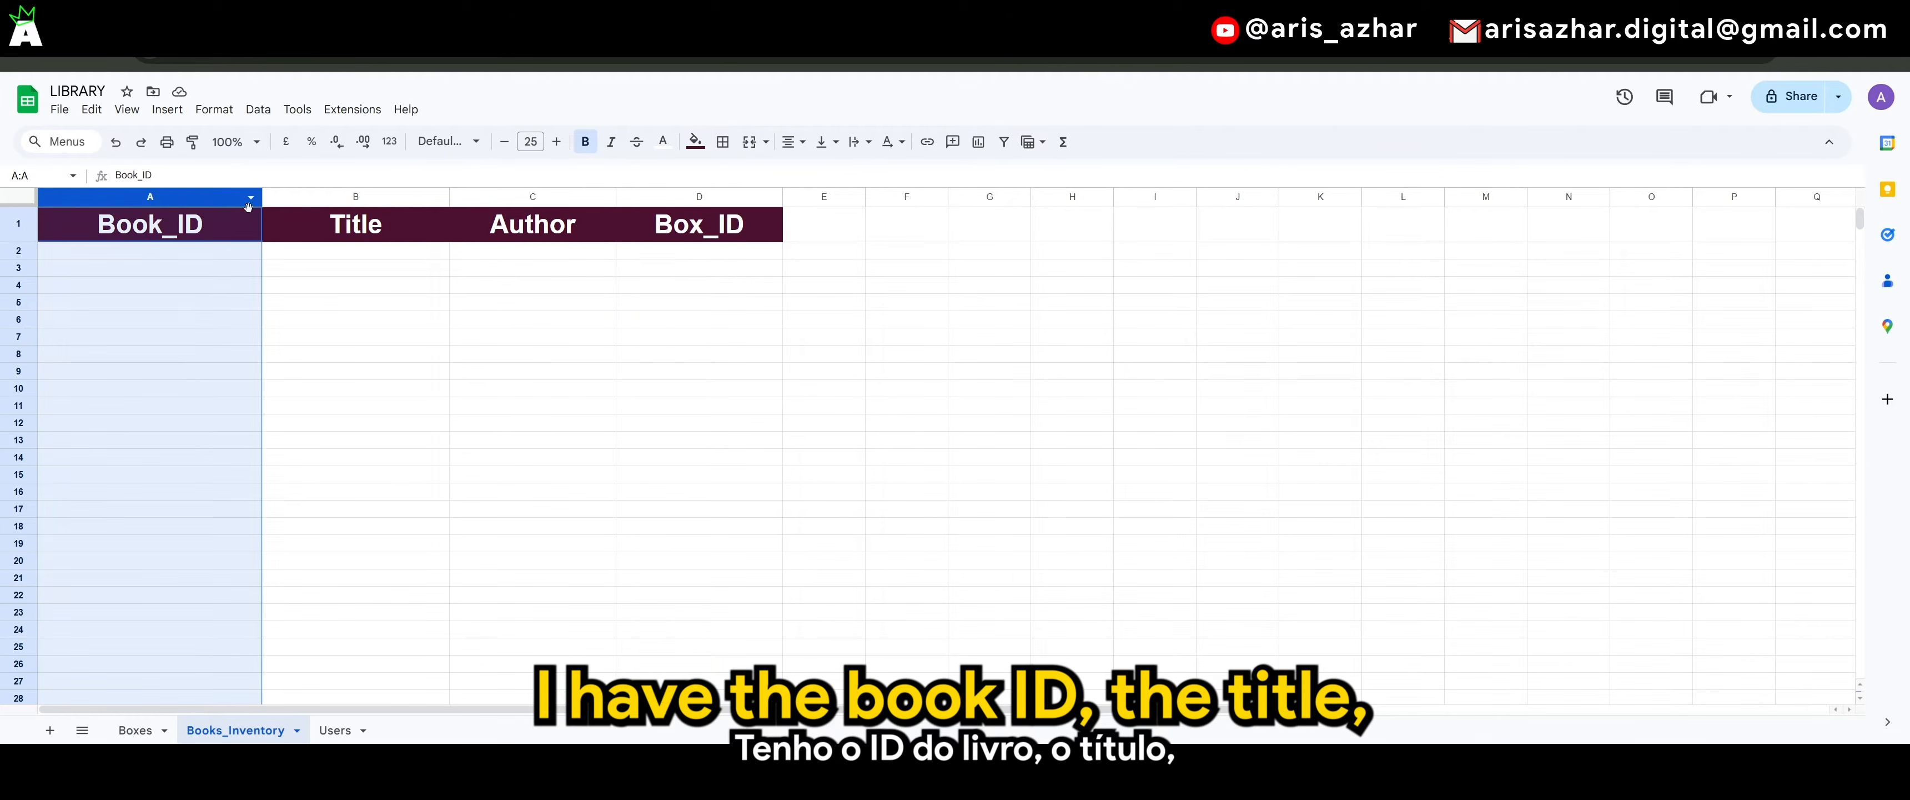
click(390, 198)
click(548, 201)
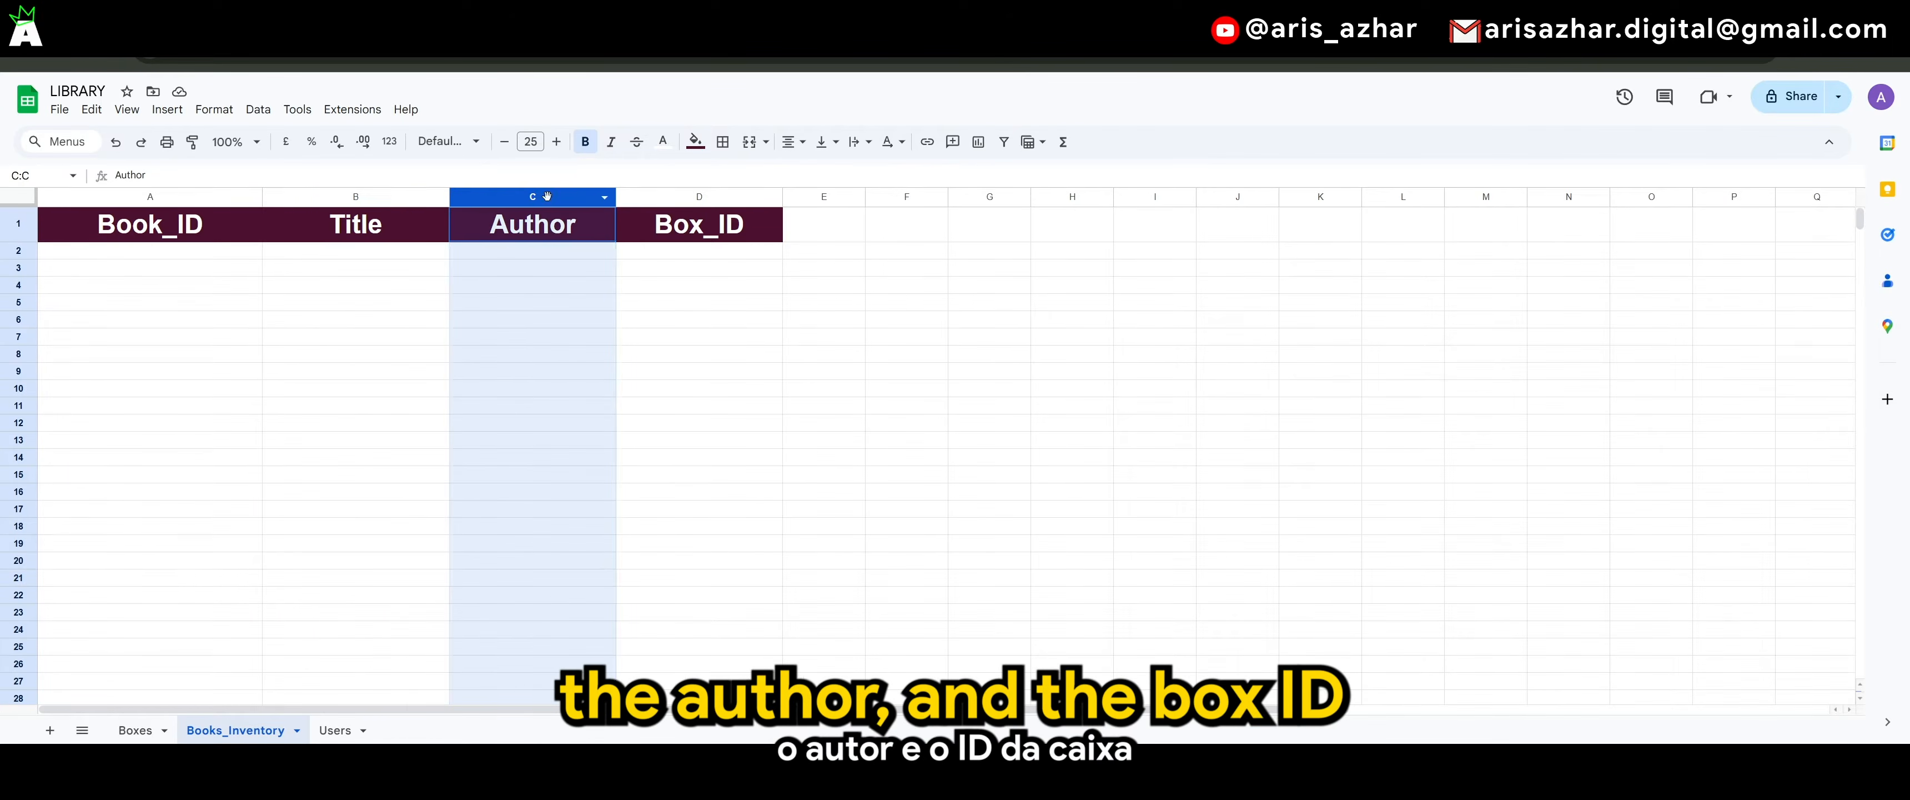
click(725, 202)
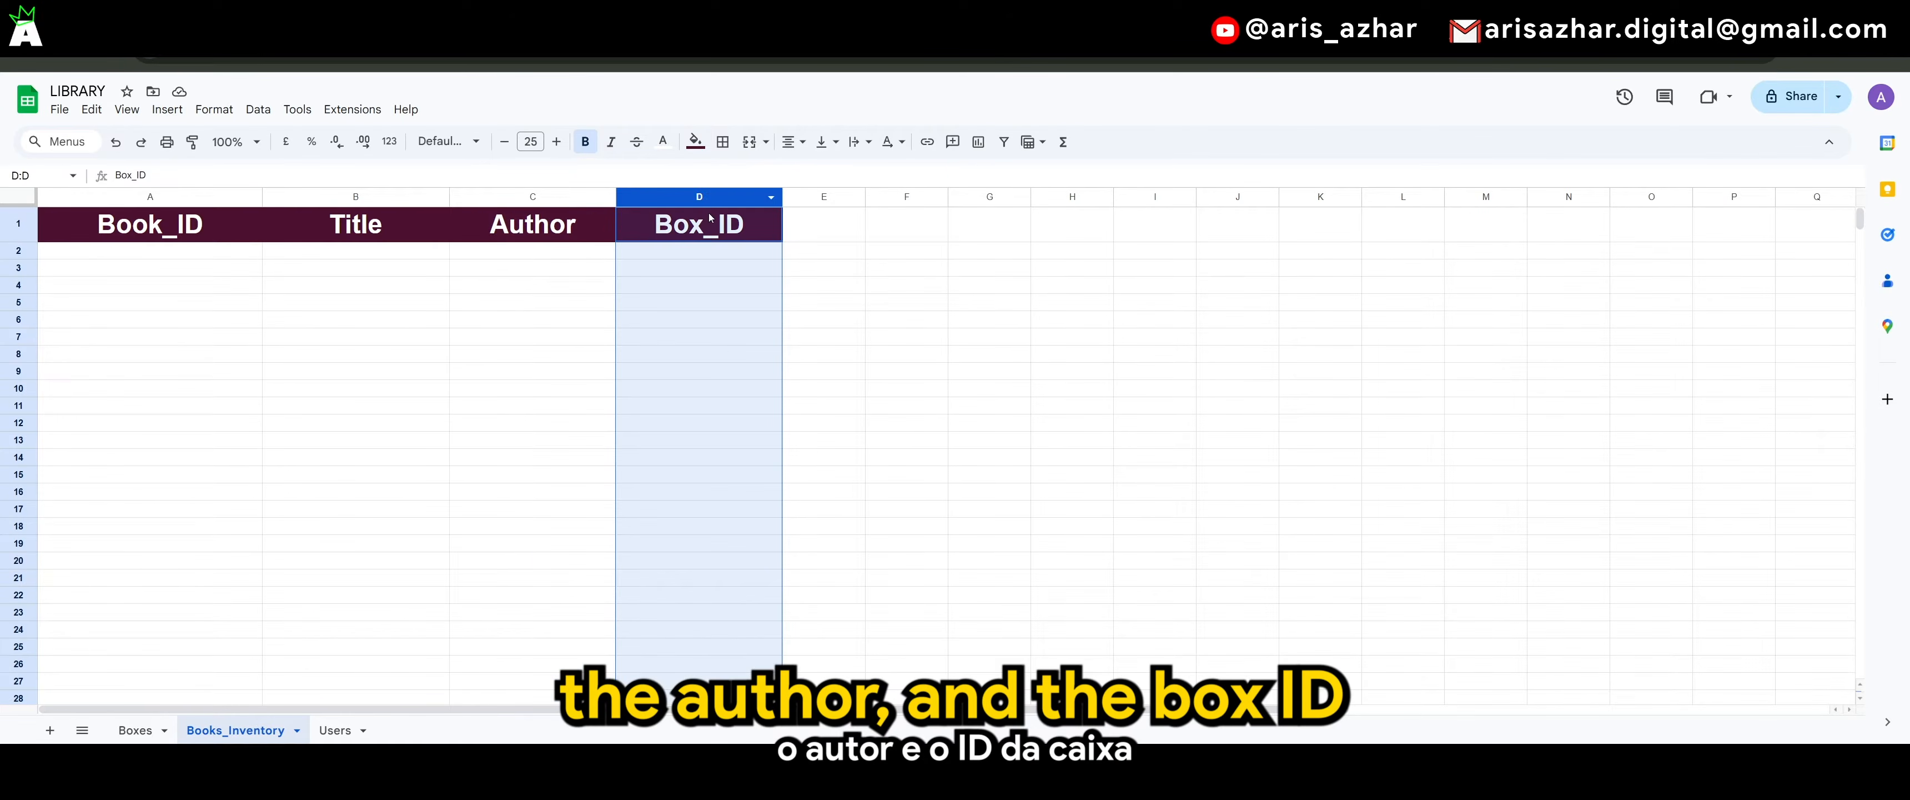
click(699, 304)
click(700, 200)
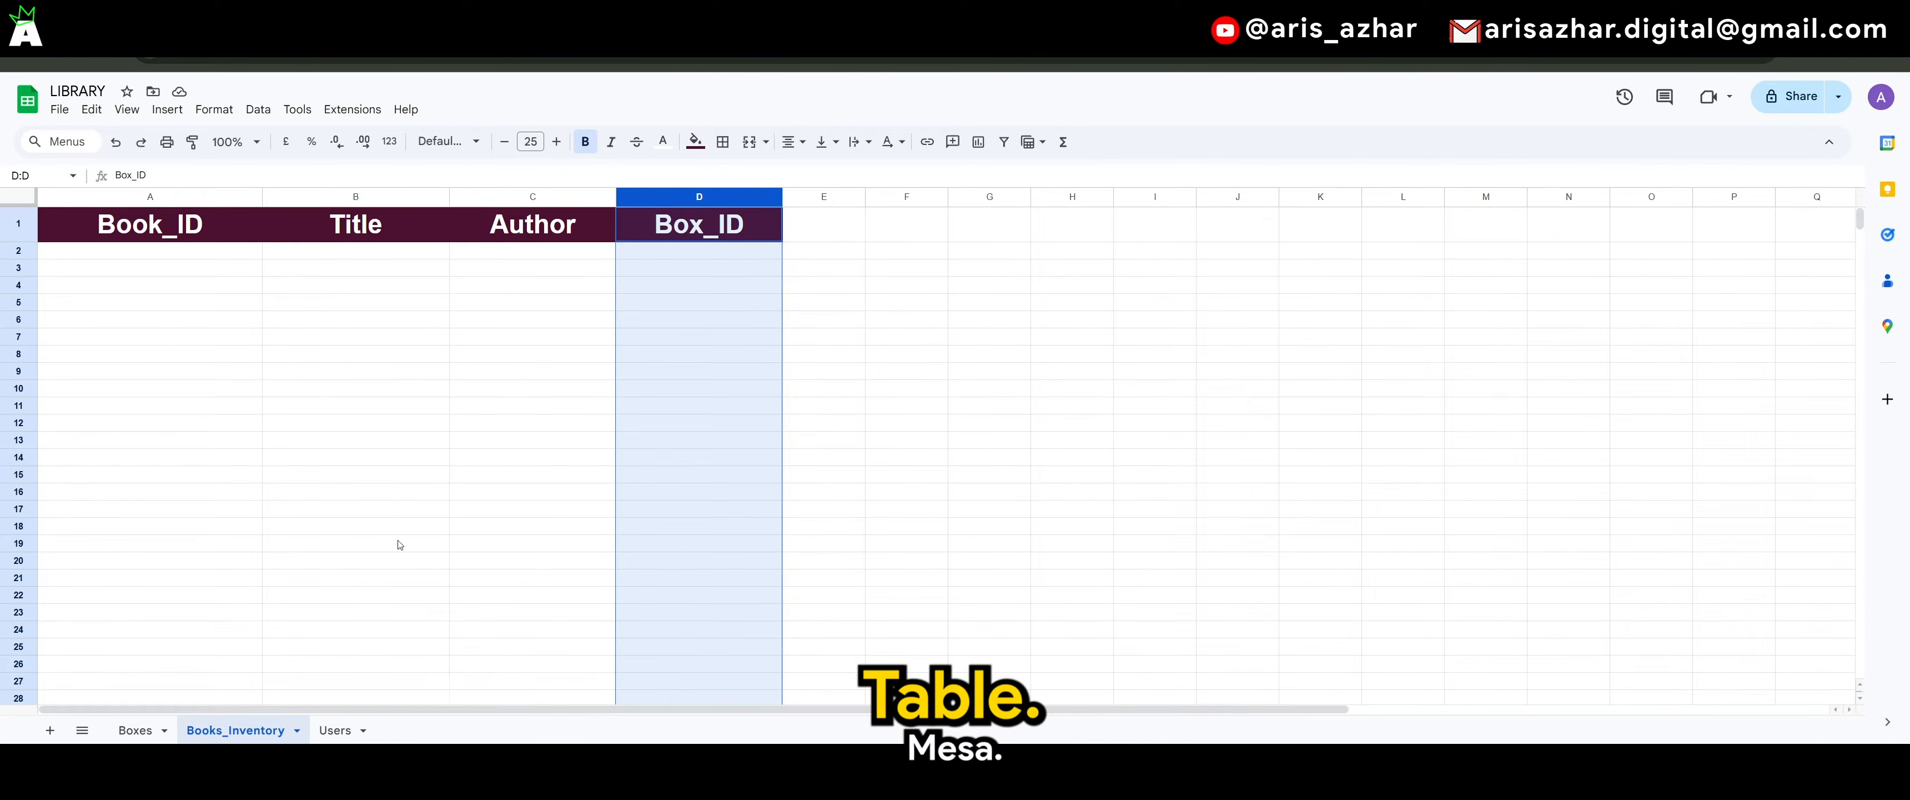
click(364, 514)
- Examine the UID, Name, Email and Role columns of the Users sheet
click(336, 730)
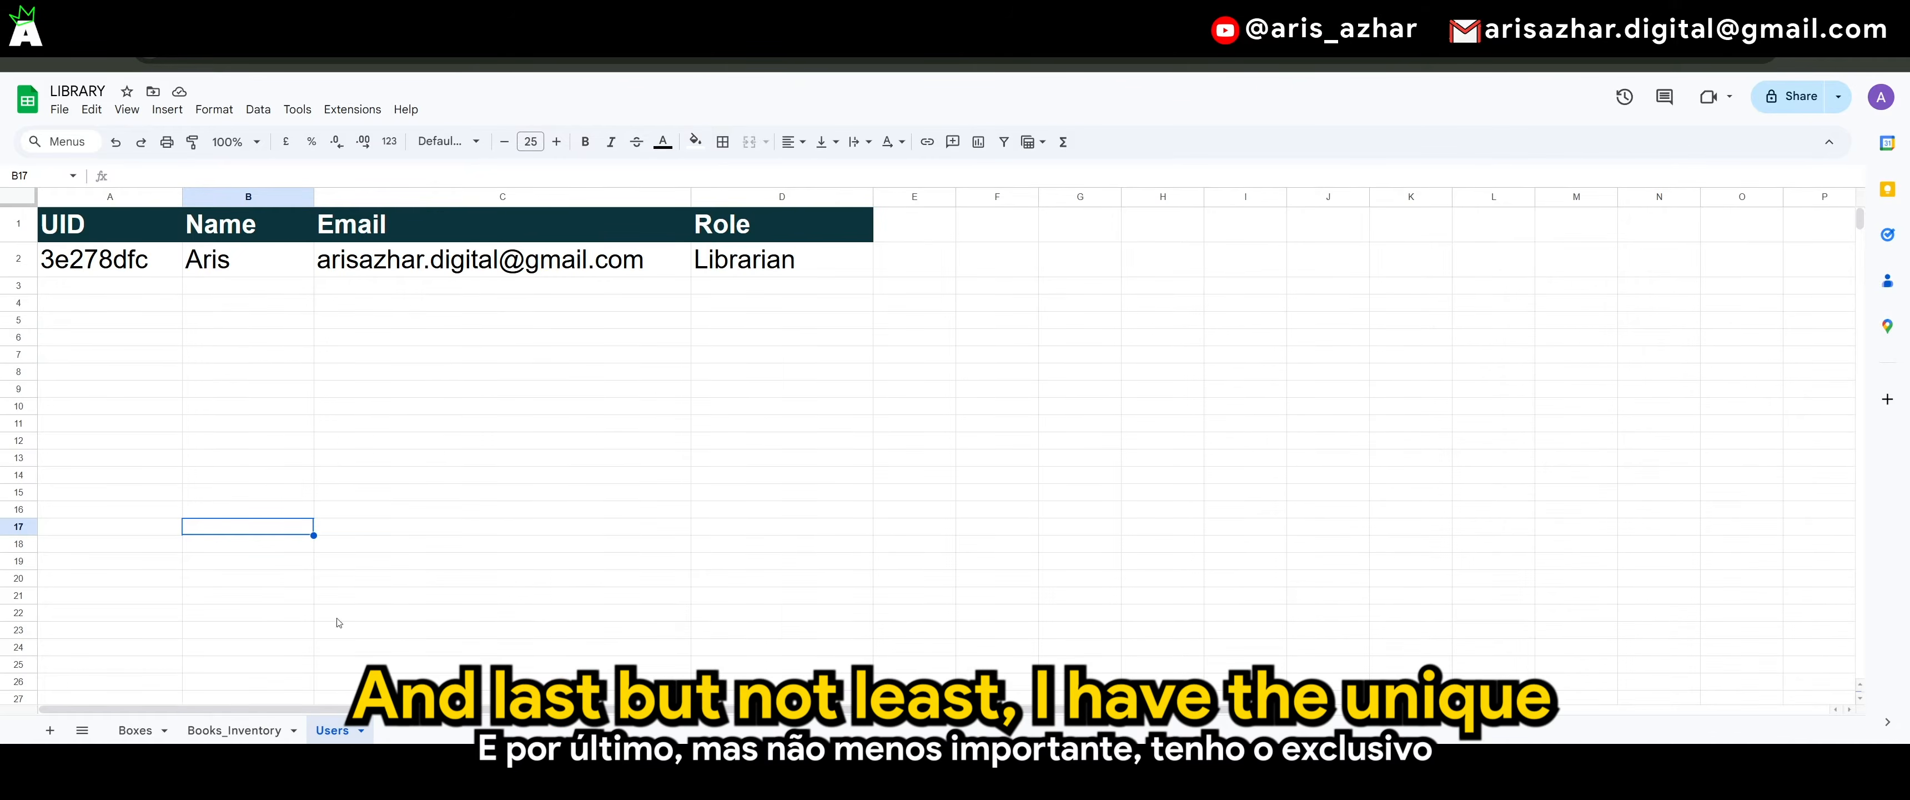
click(122, 201)
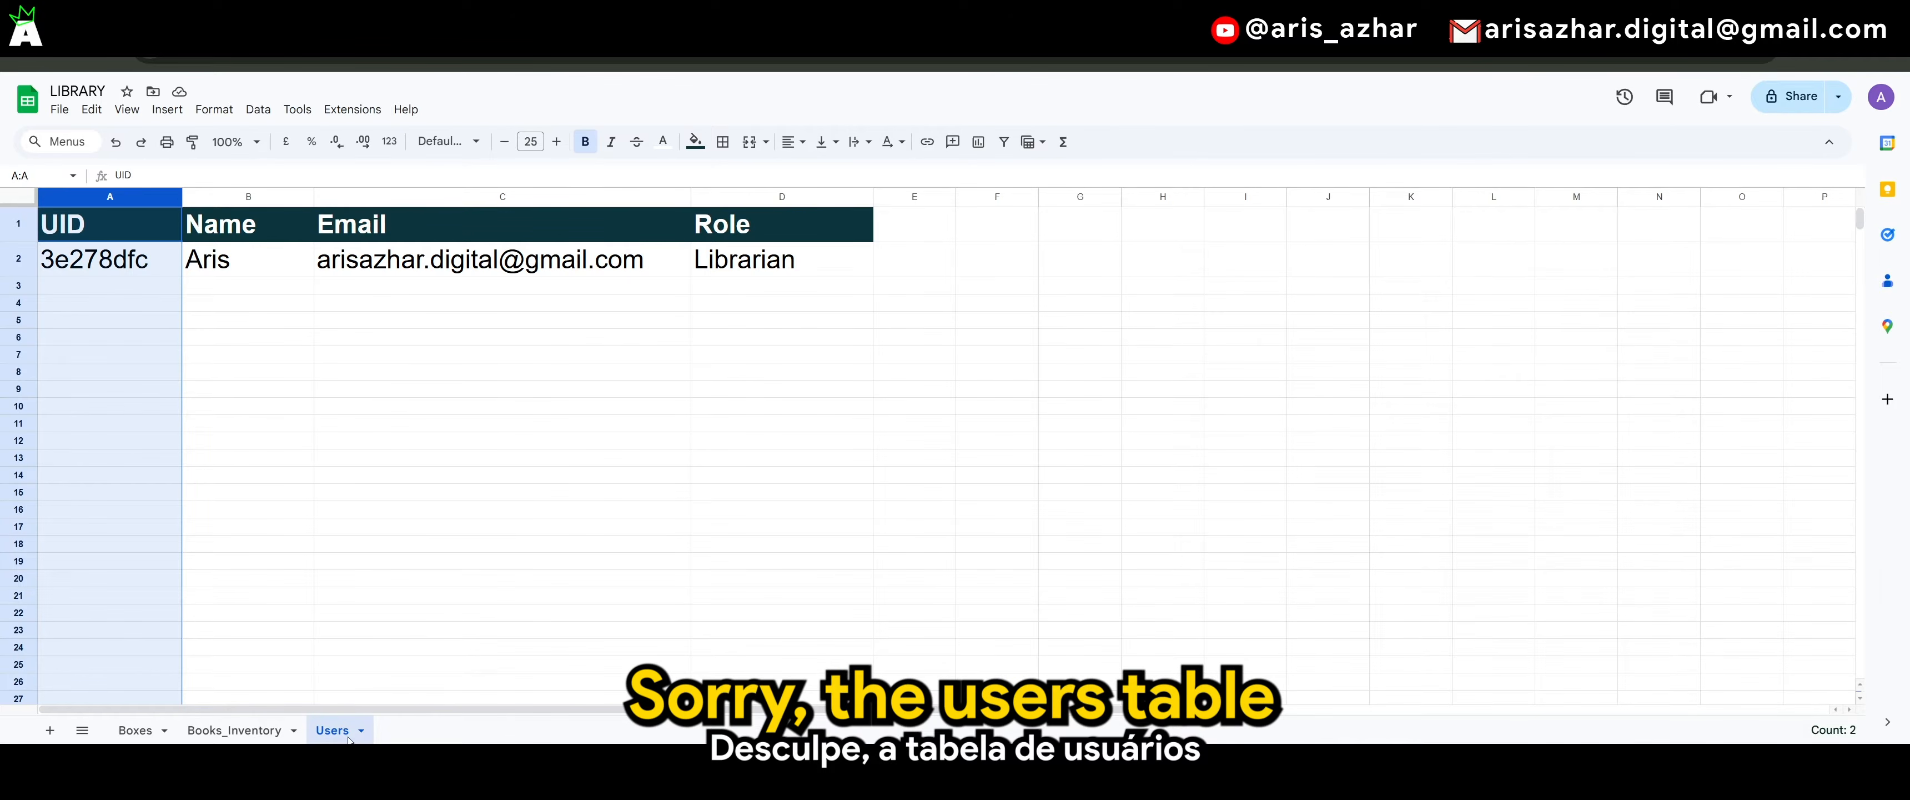
click(117, 355)
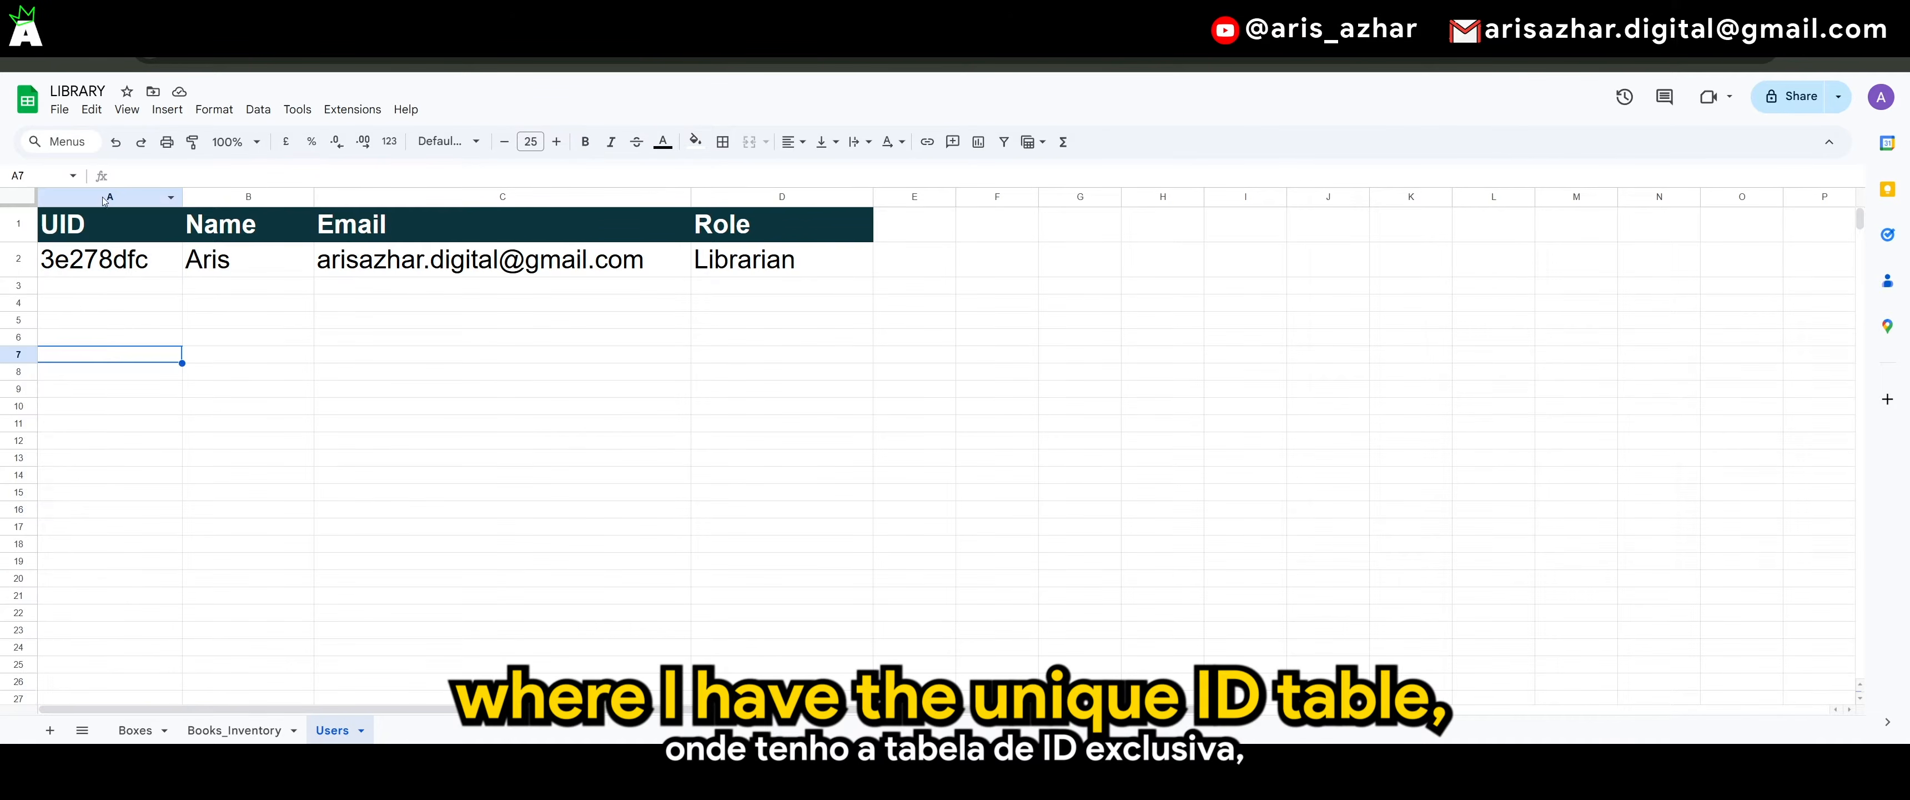
click(122, 198)
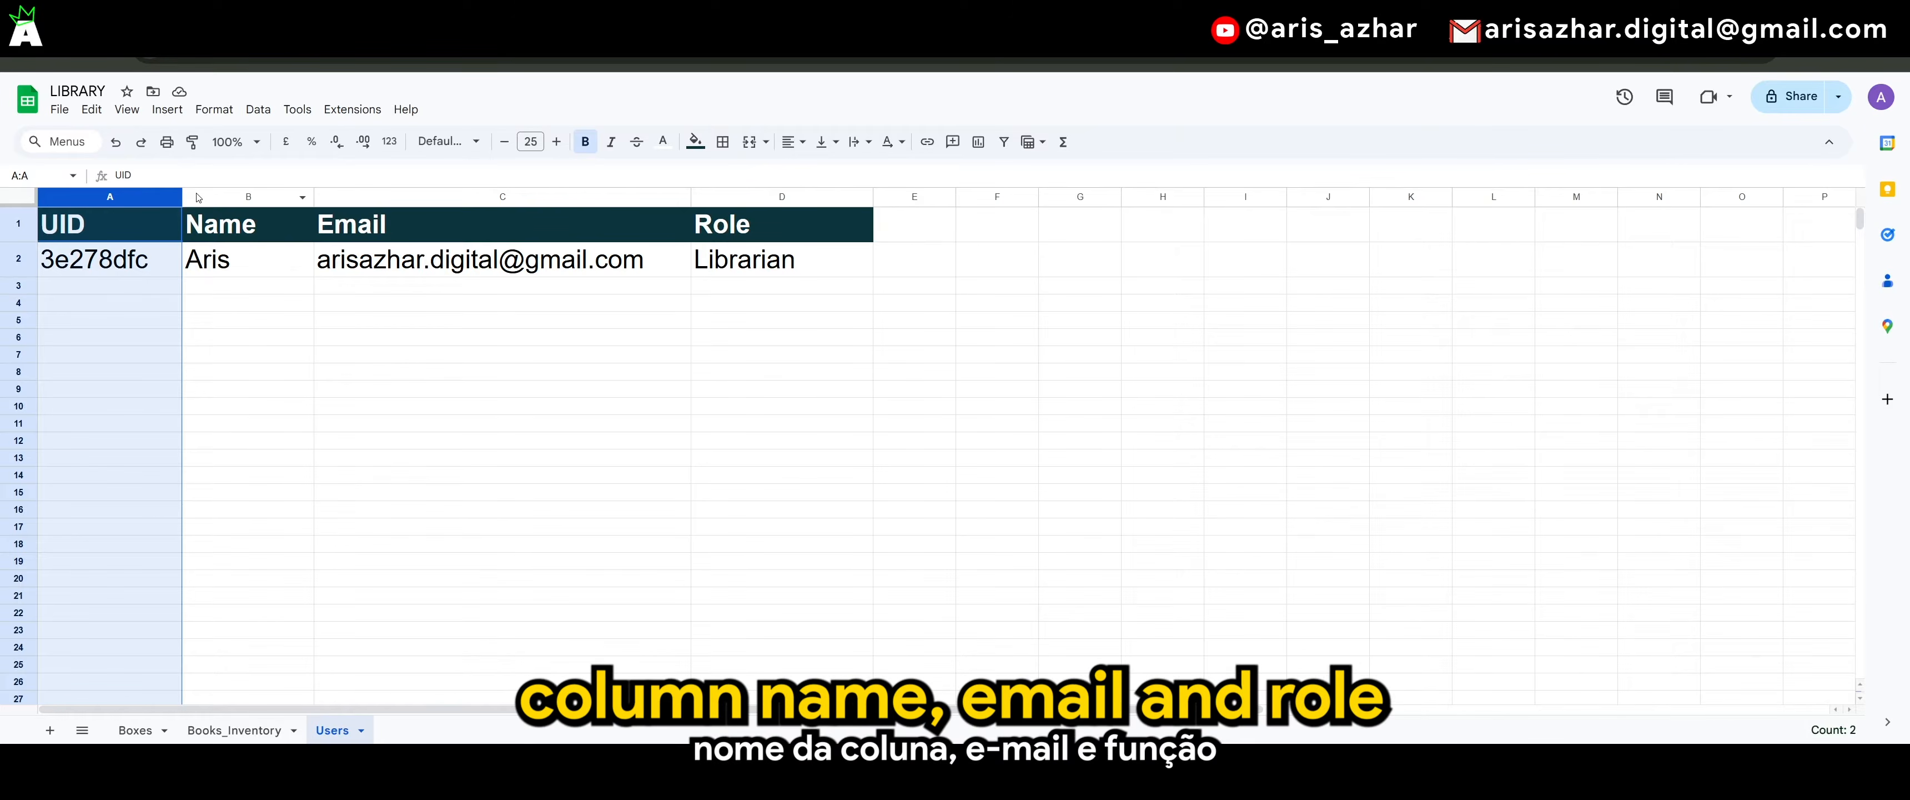
click(234, 197)
click(369, 198)
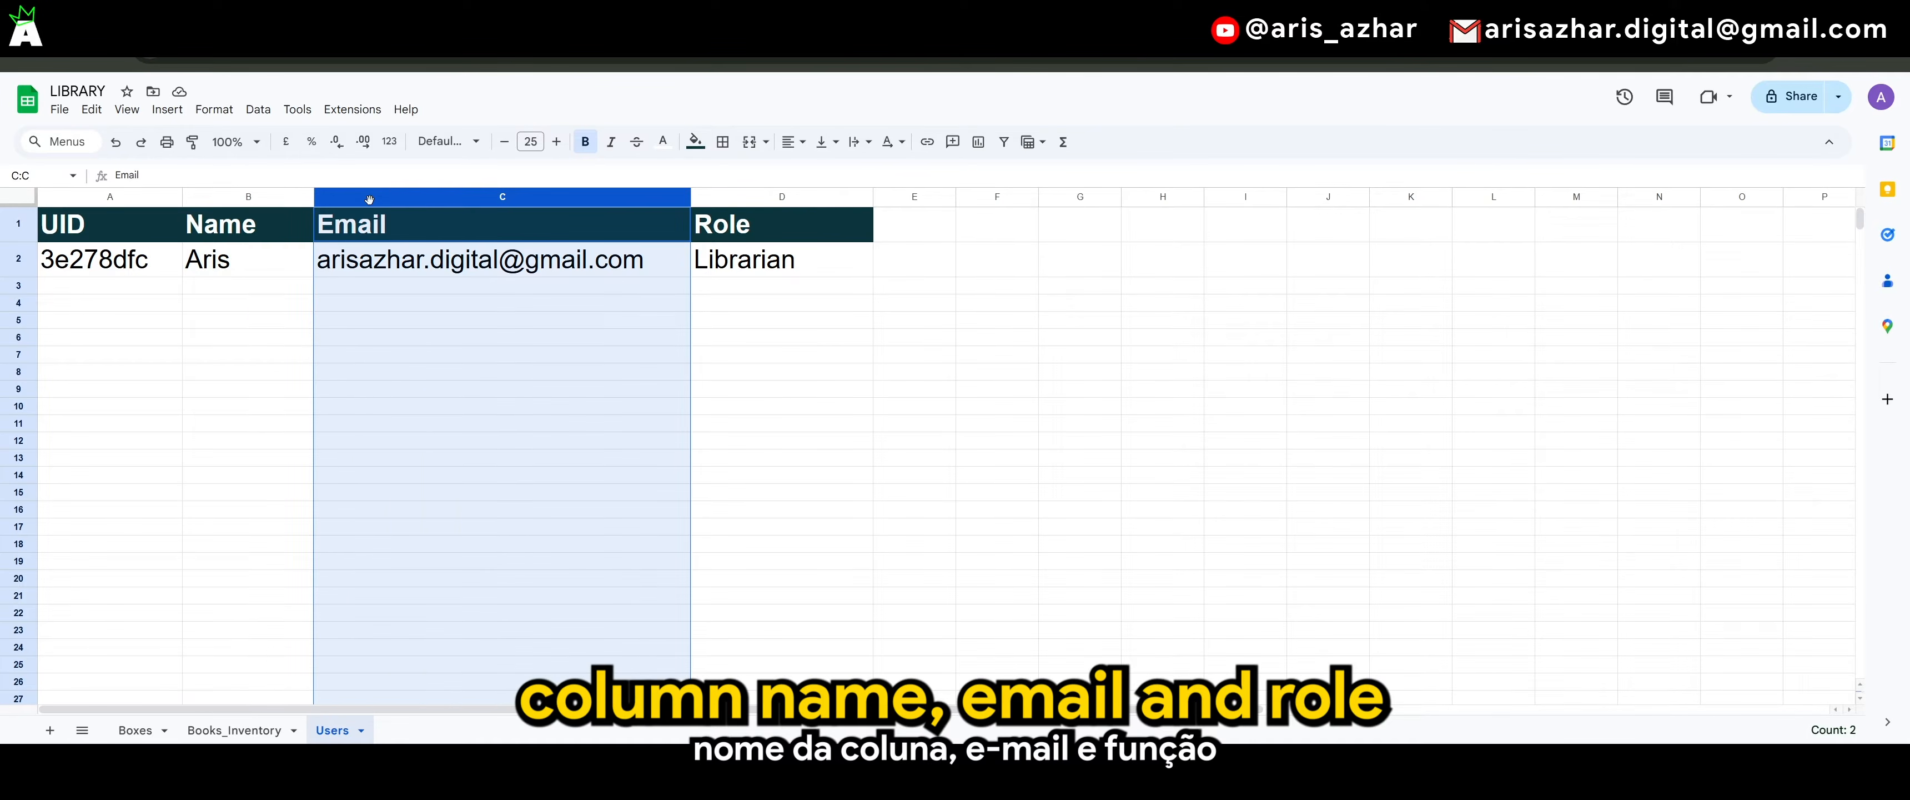
click(739, 198)
click(588, 358)
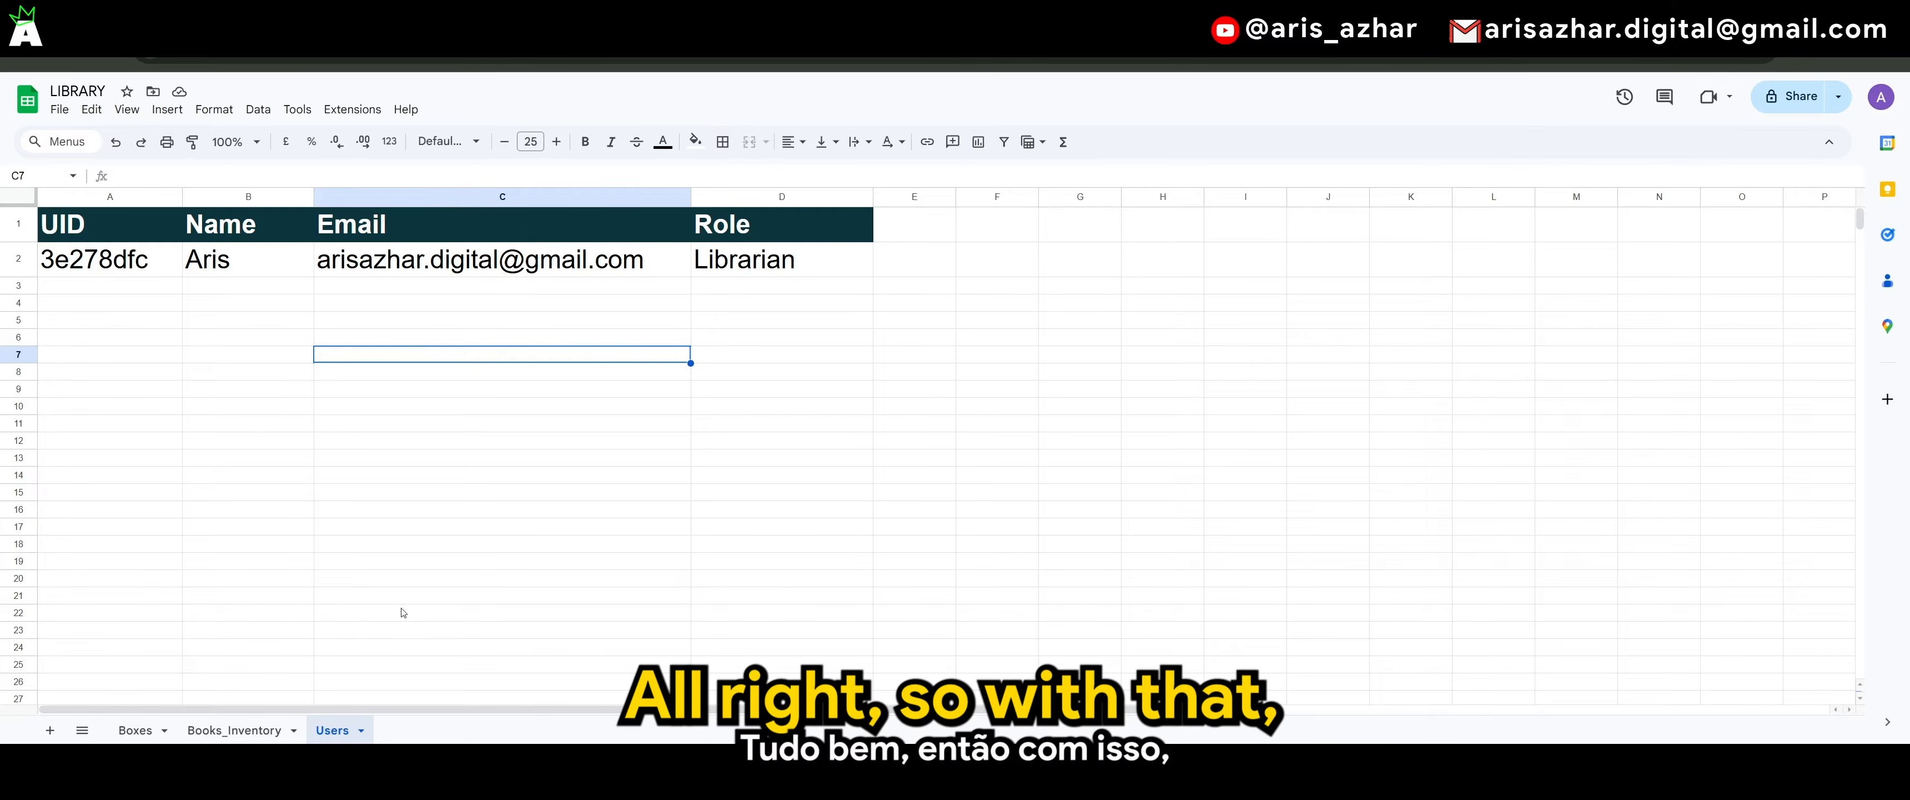
- Return to the Boxes sheet, and switch to the LIBRARY app in the AppSheet editor
key(ctrl+shift+Page_Up)
key(ctrl+shift+Page_Up)
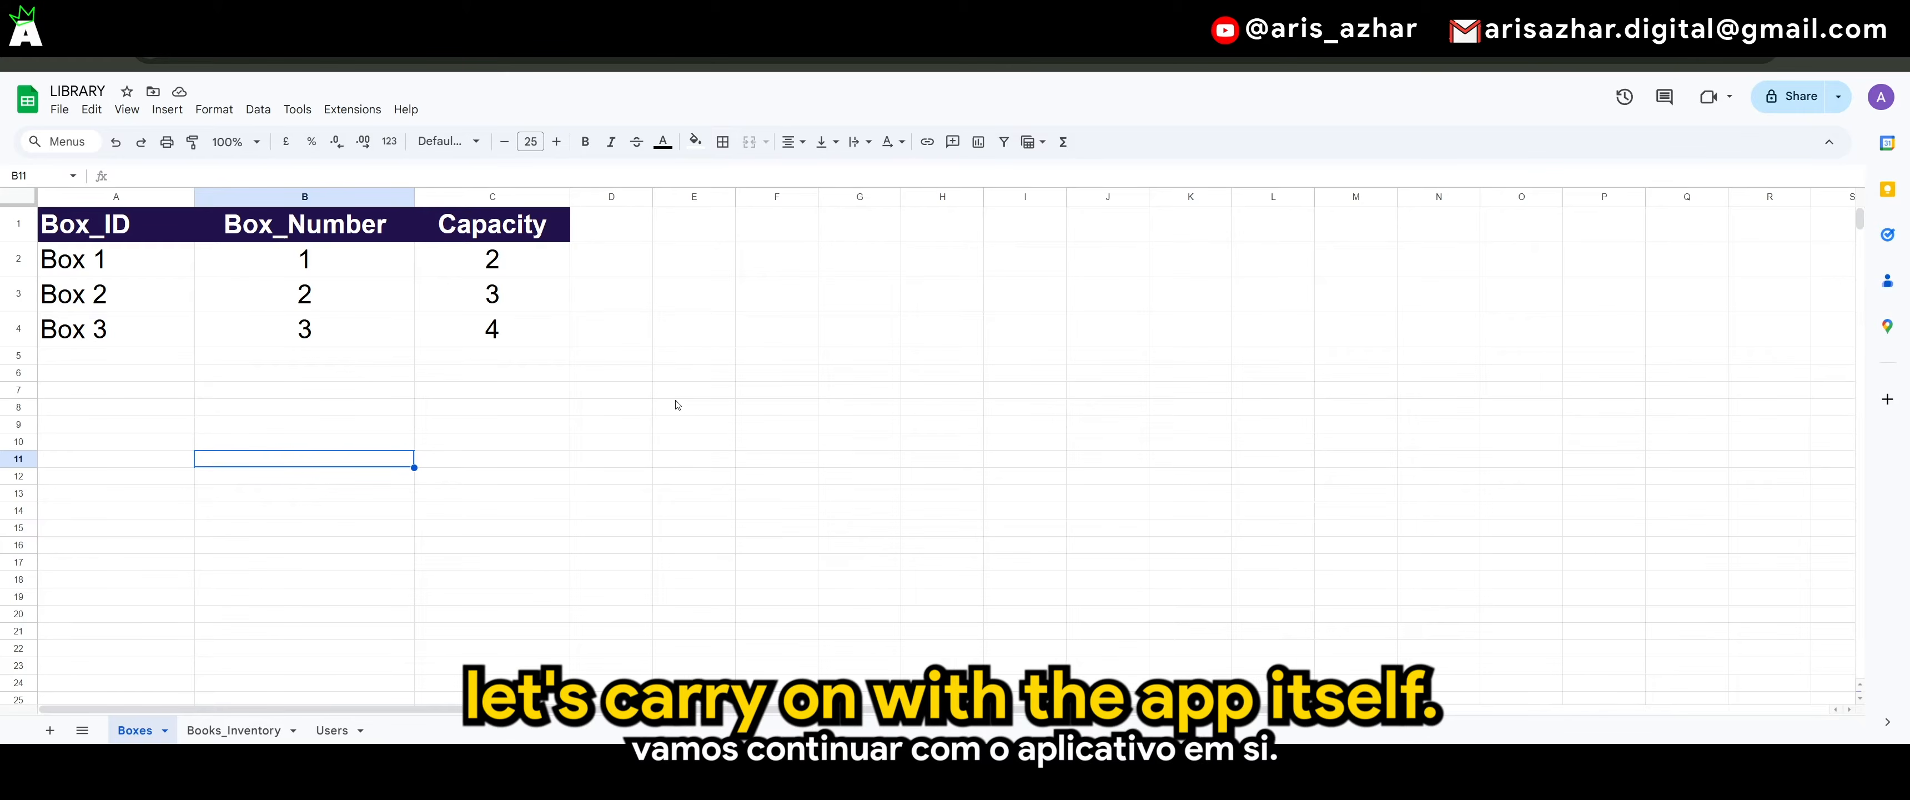
click(894, 16)
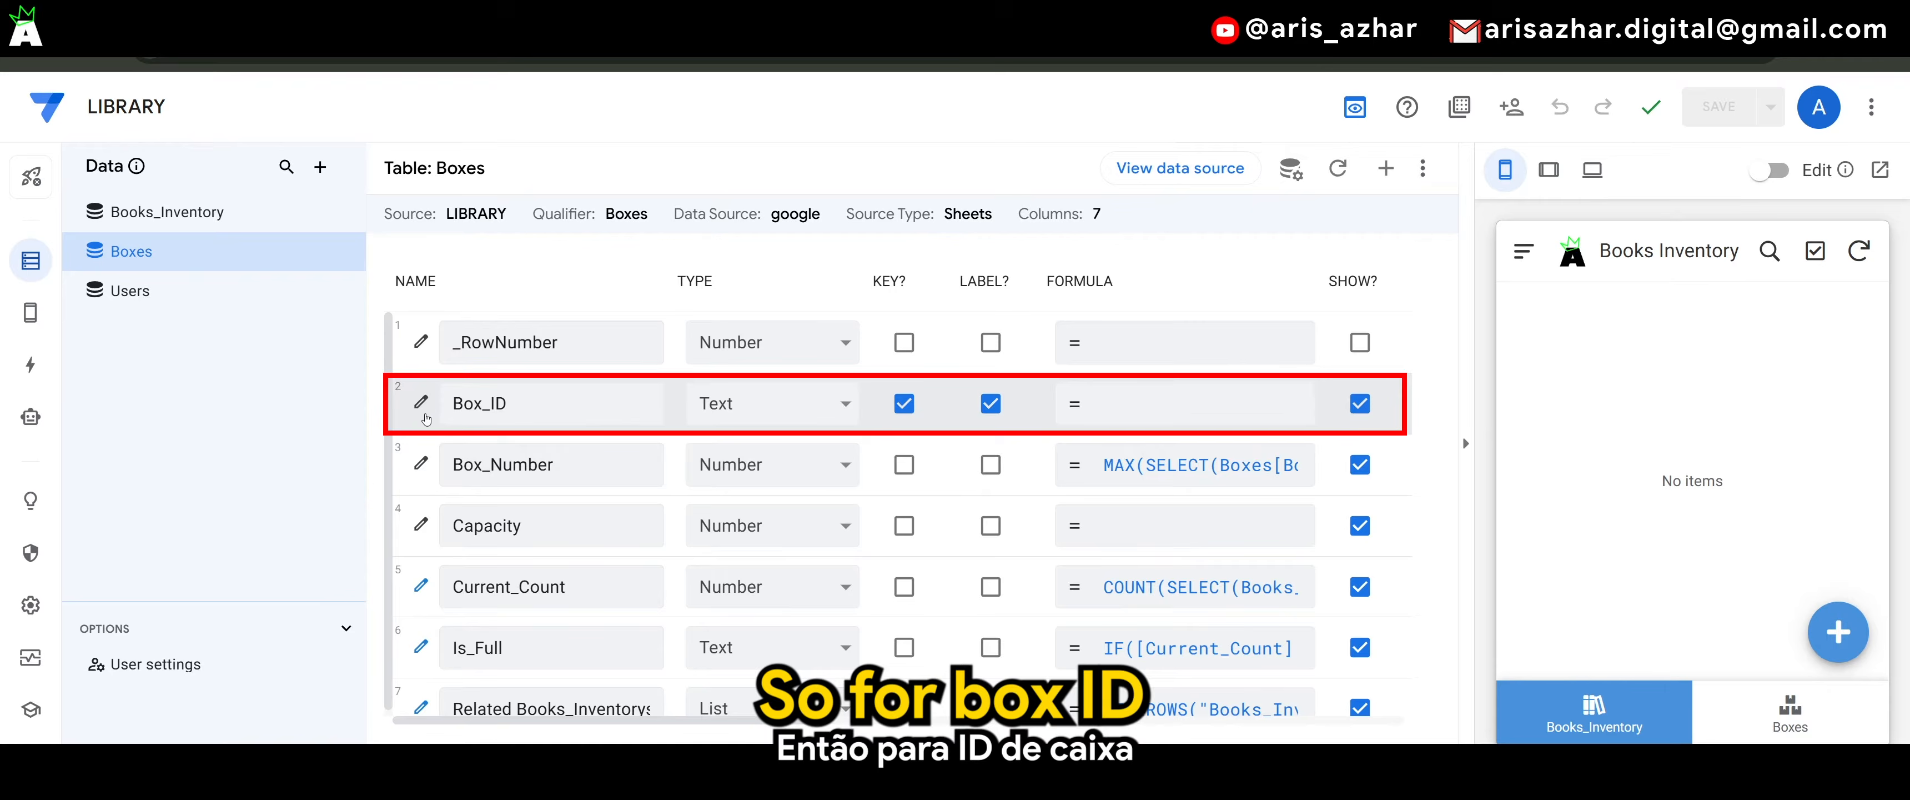
- Examine the initial value formula of the Box_ID column in the Boxes table, leaving it unedited
click(420, 403)
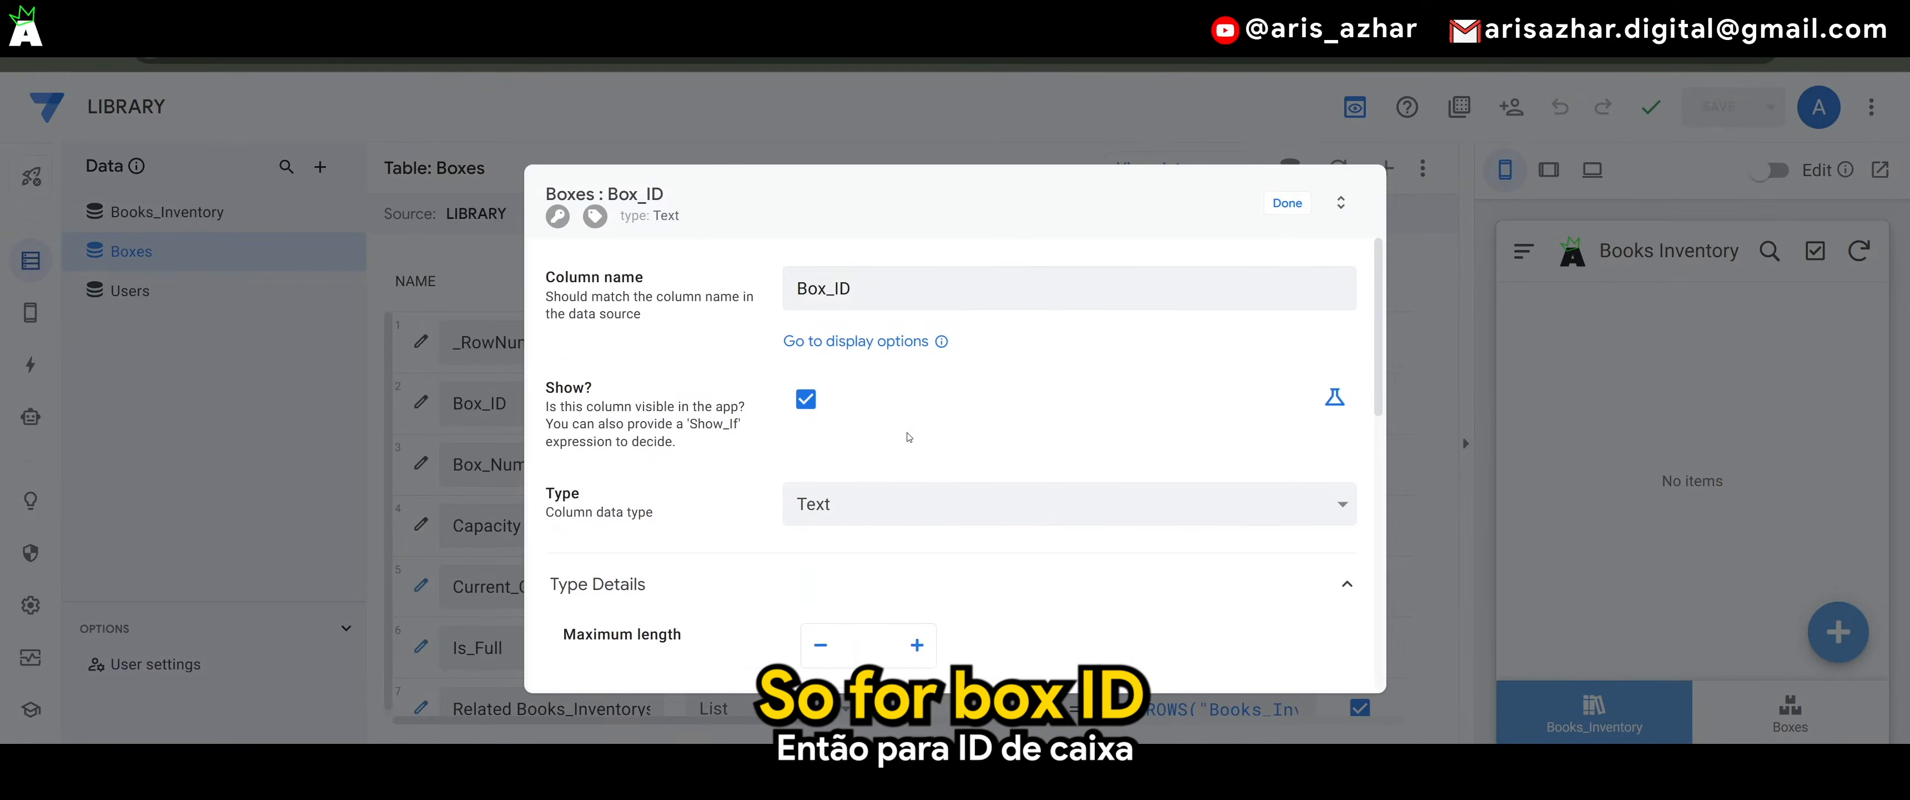
scroll(881, 438, down, 5)
click(760, 561)
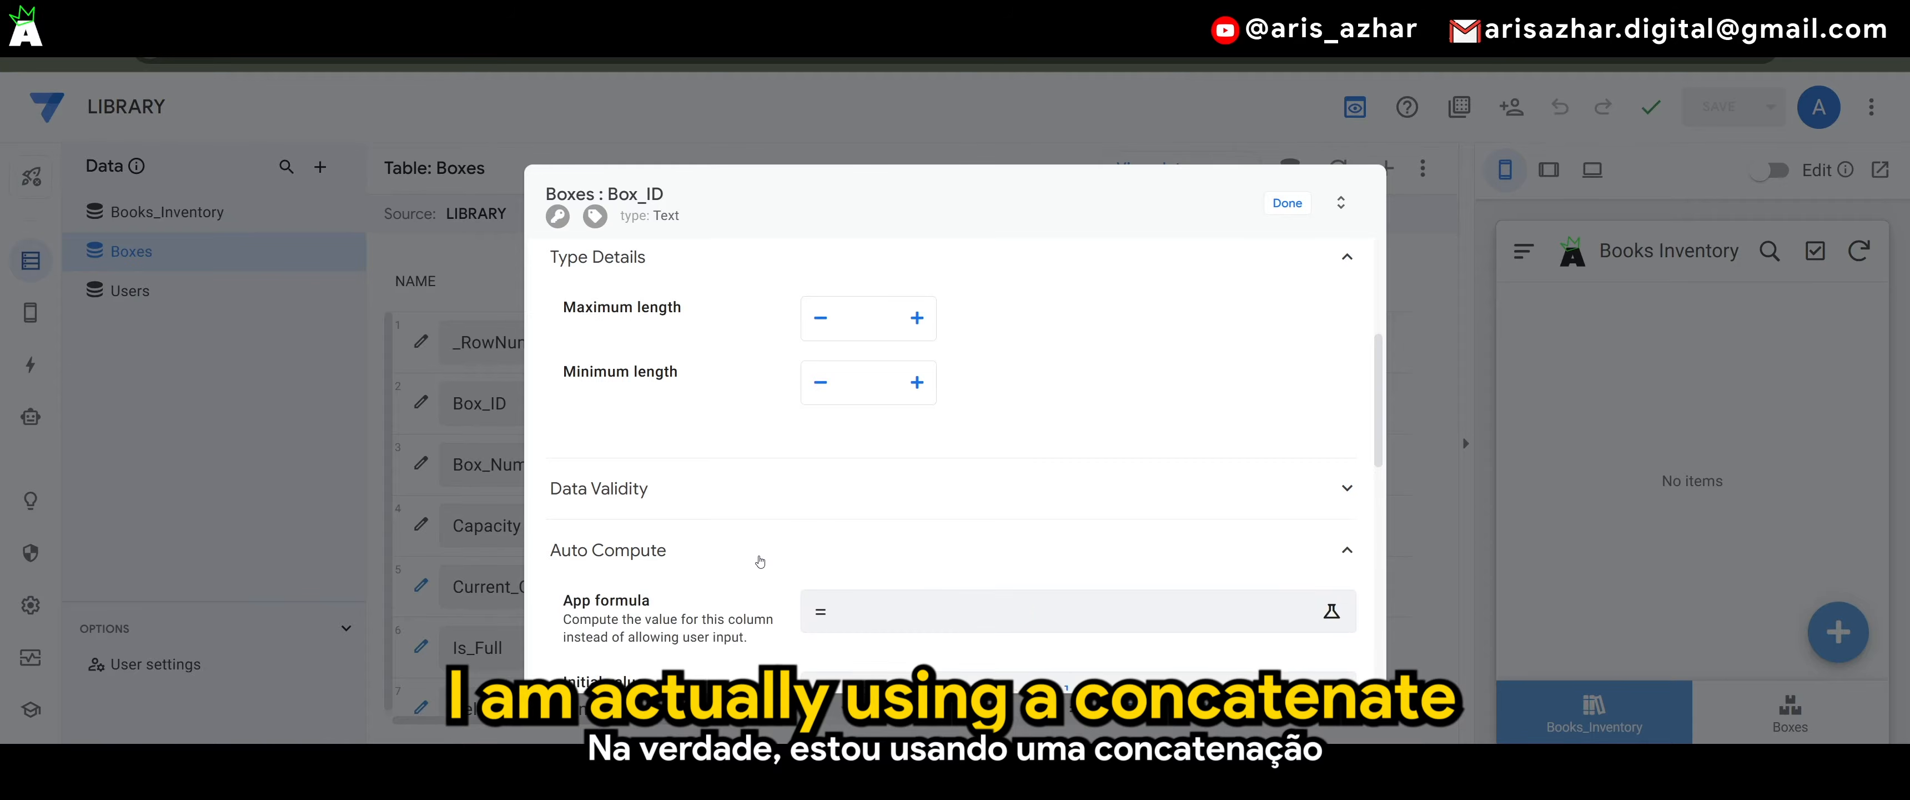
scroll(798, 519, down, 2)
click(907, 590)
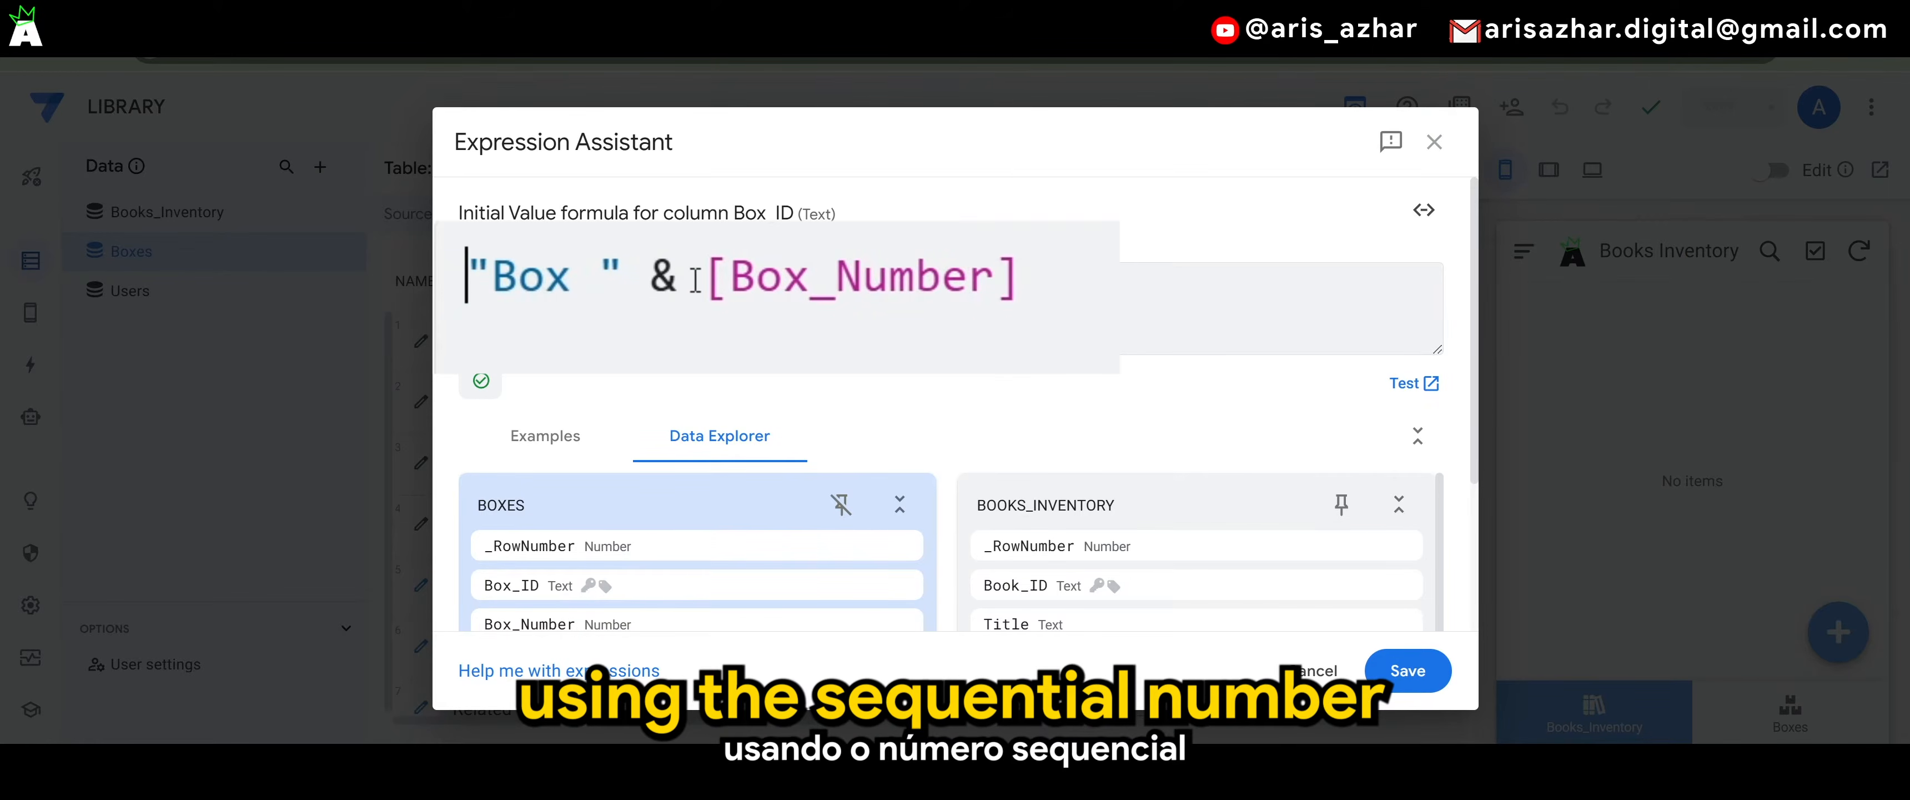
drag(708, 276, 1094, 281)
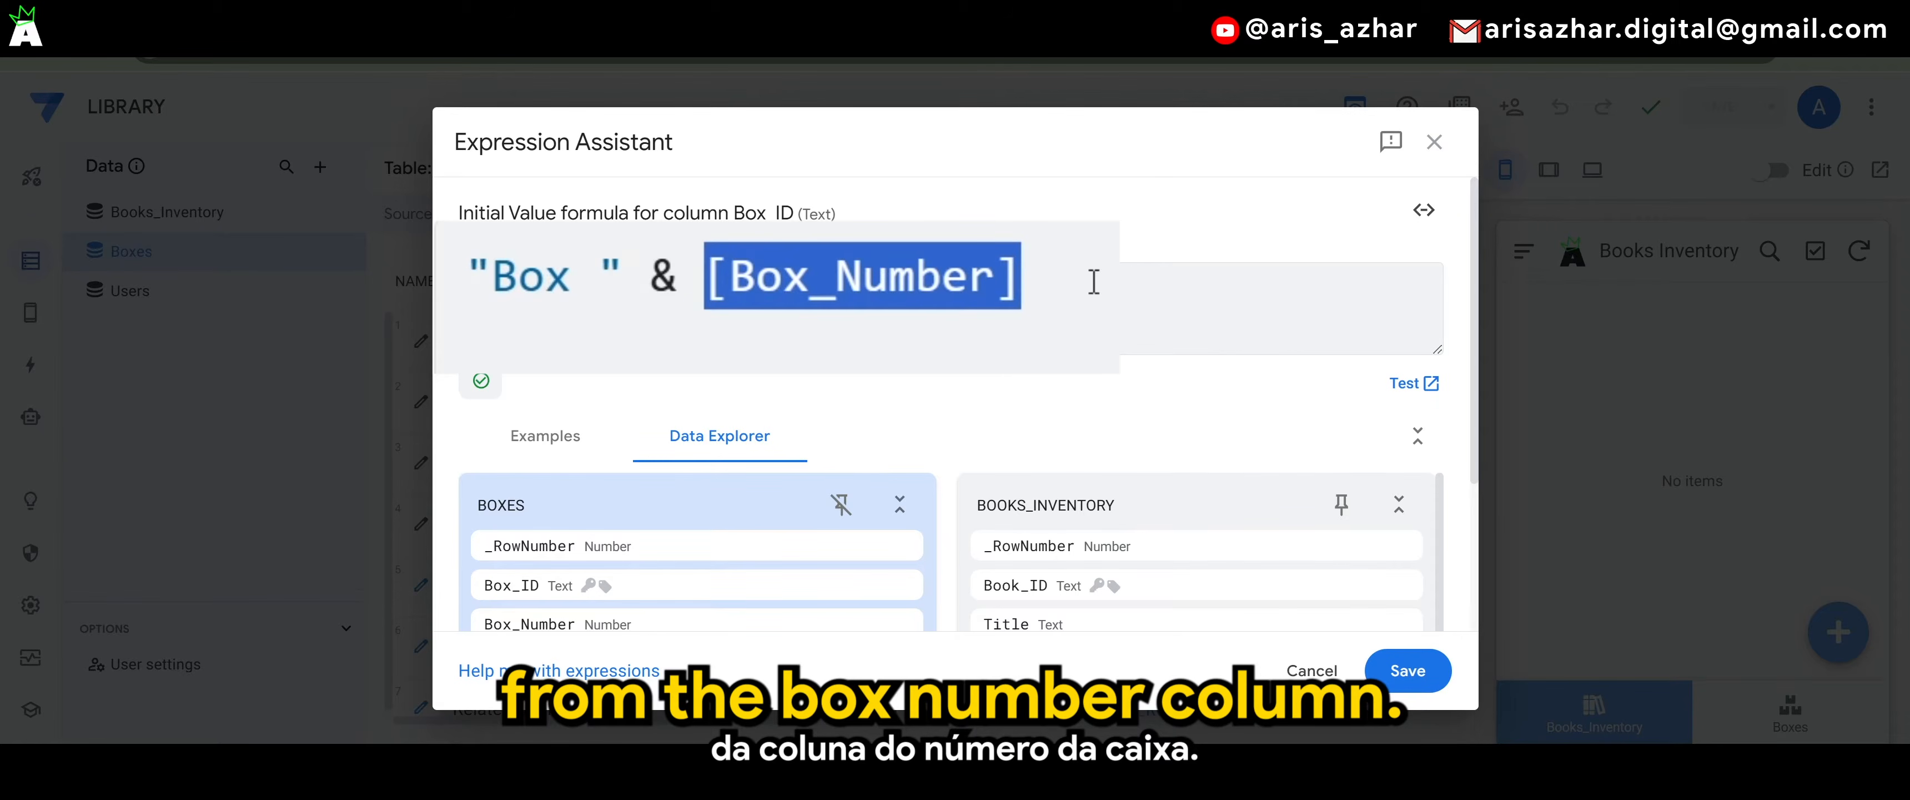
click(1300, 678)
click(1280, 194)
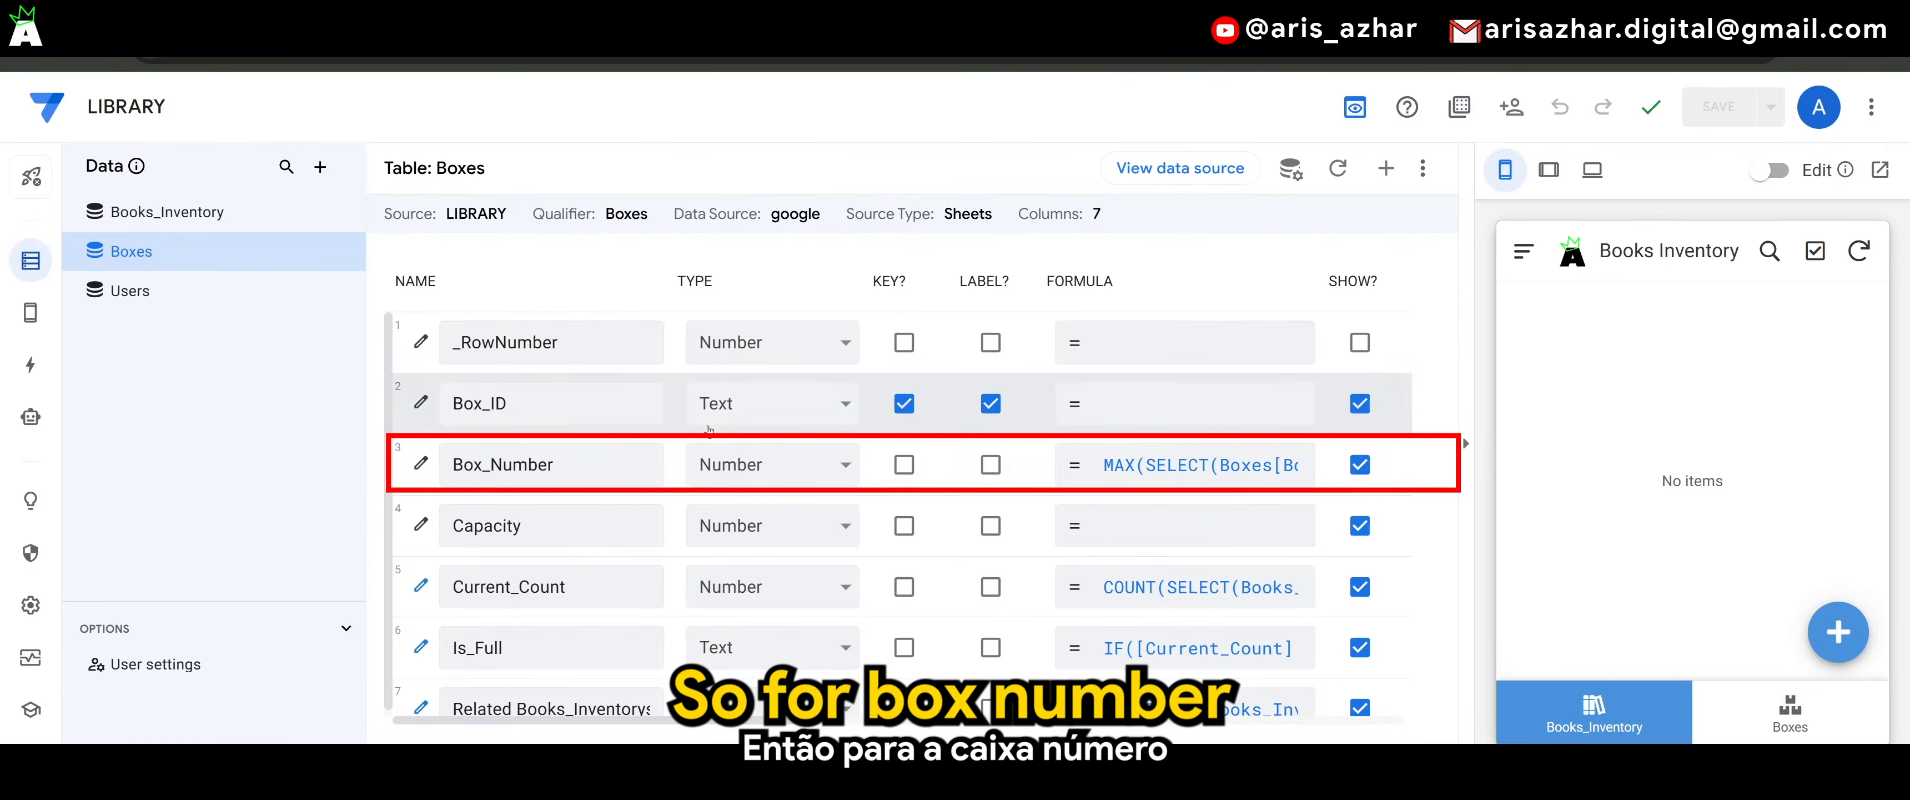
- Examine the Box_Number column's app formula and check its numbering in a new Boxes form in the app preview, without saving the entry
click(1187, 464)
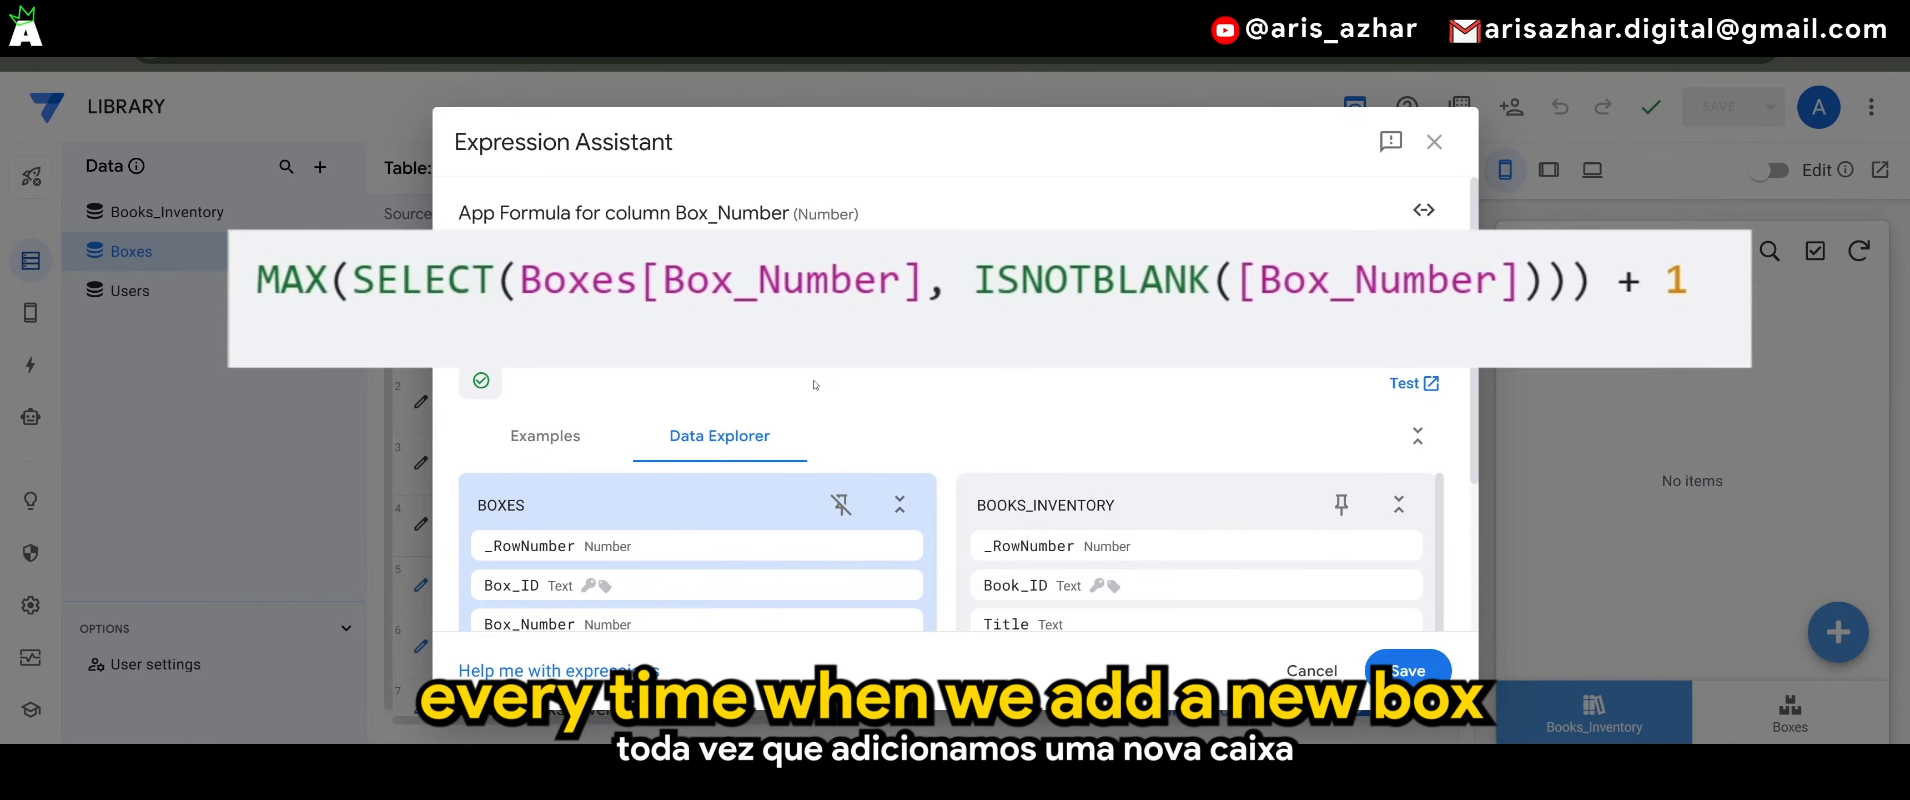
click(1311, 671)
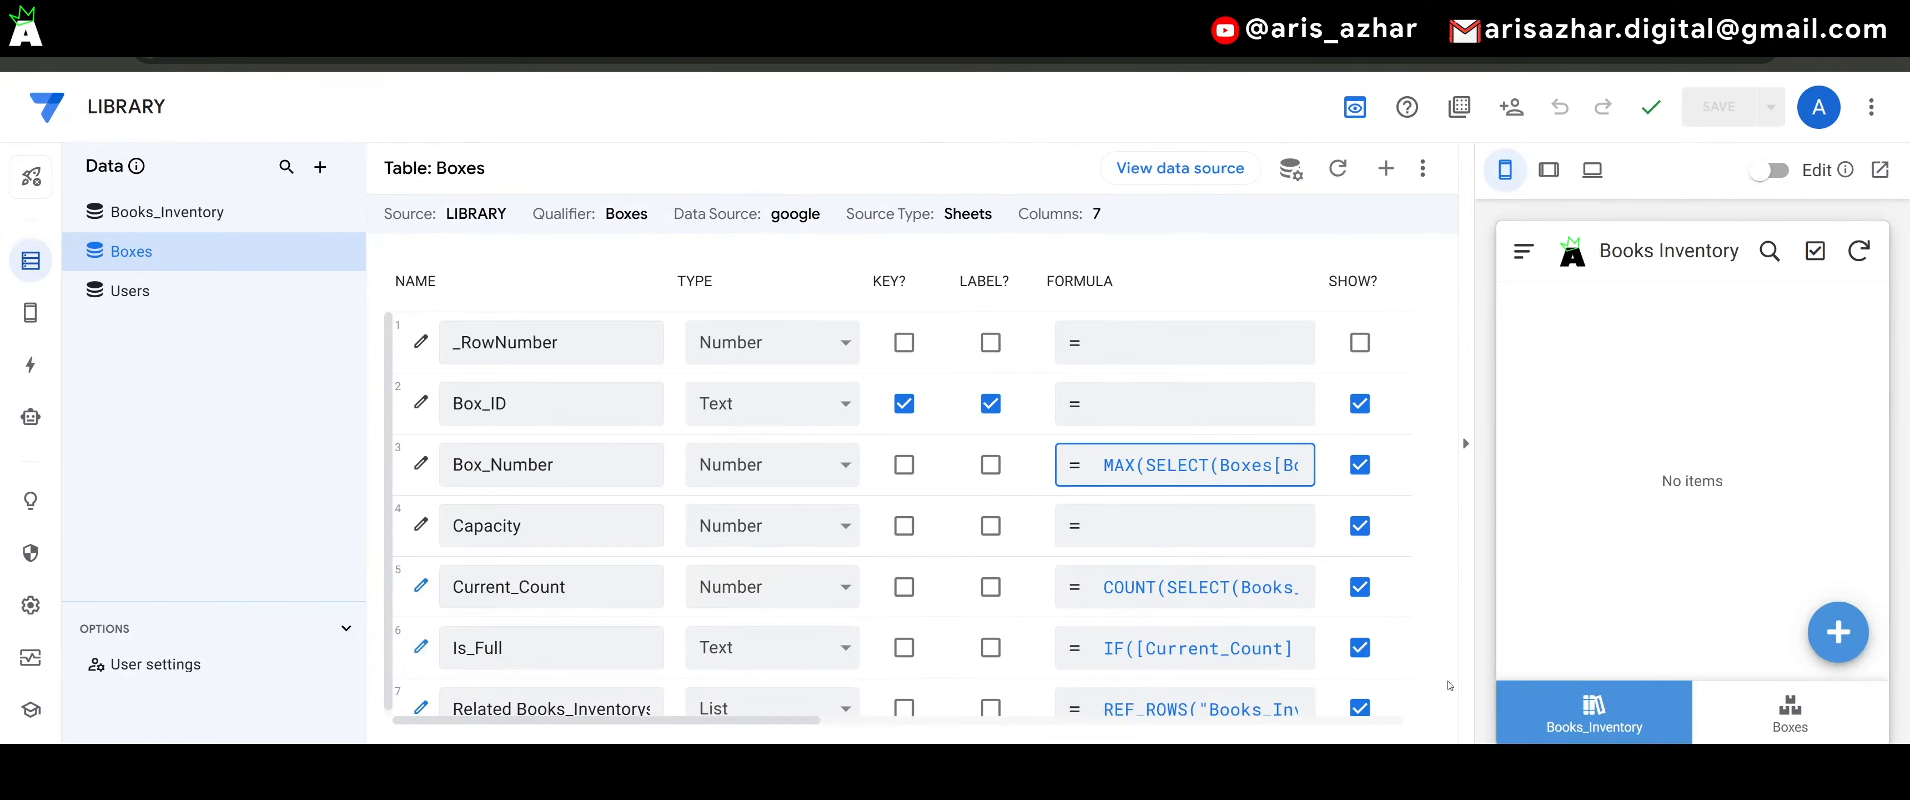
click(1791, 712)
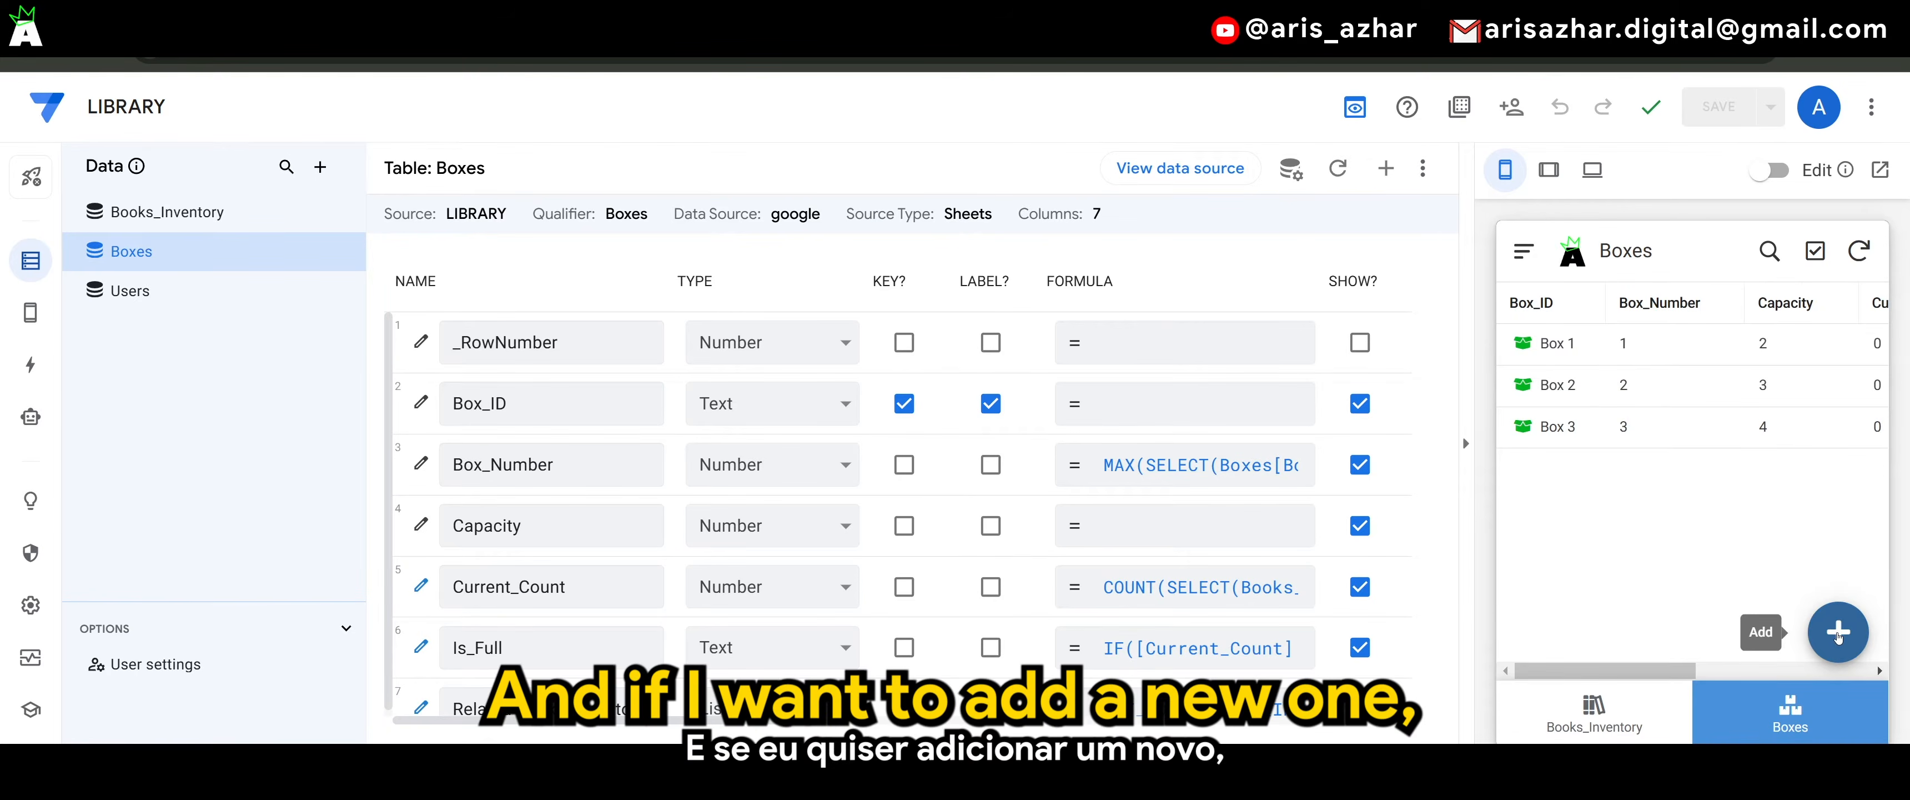
click(1839, 631)
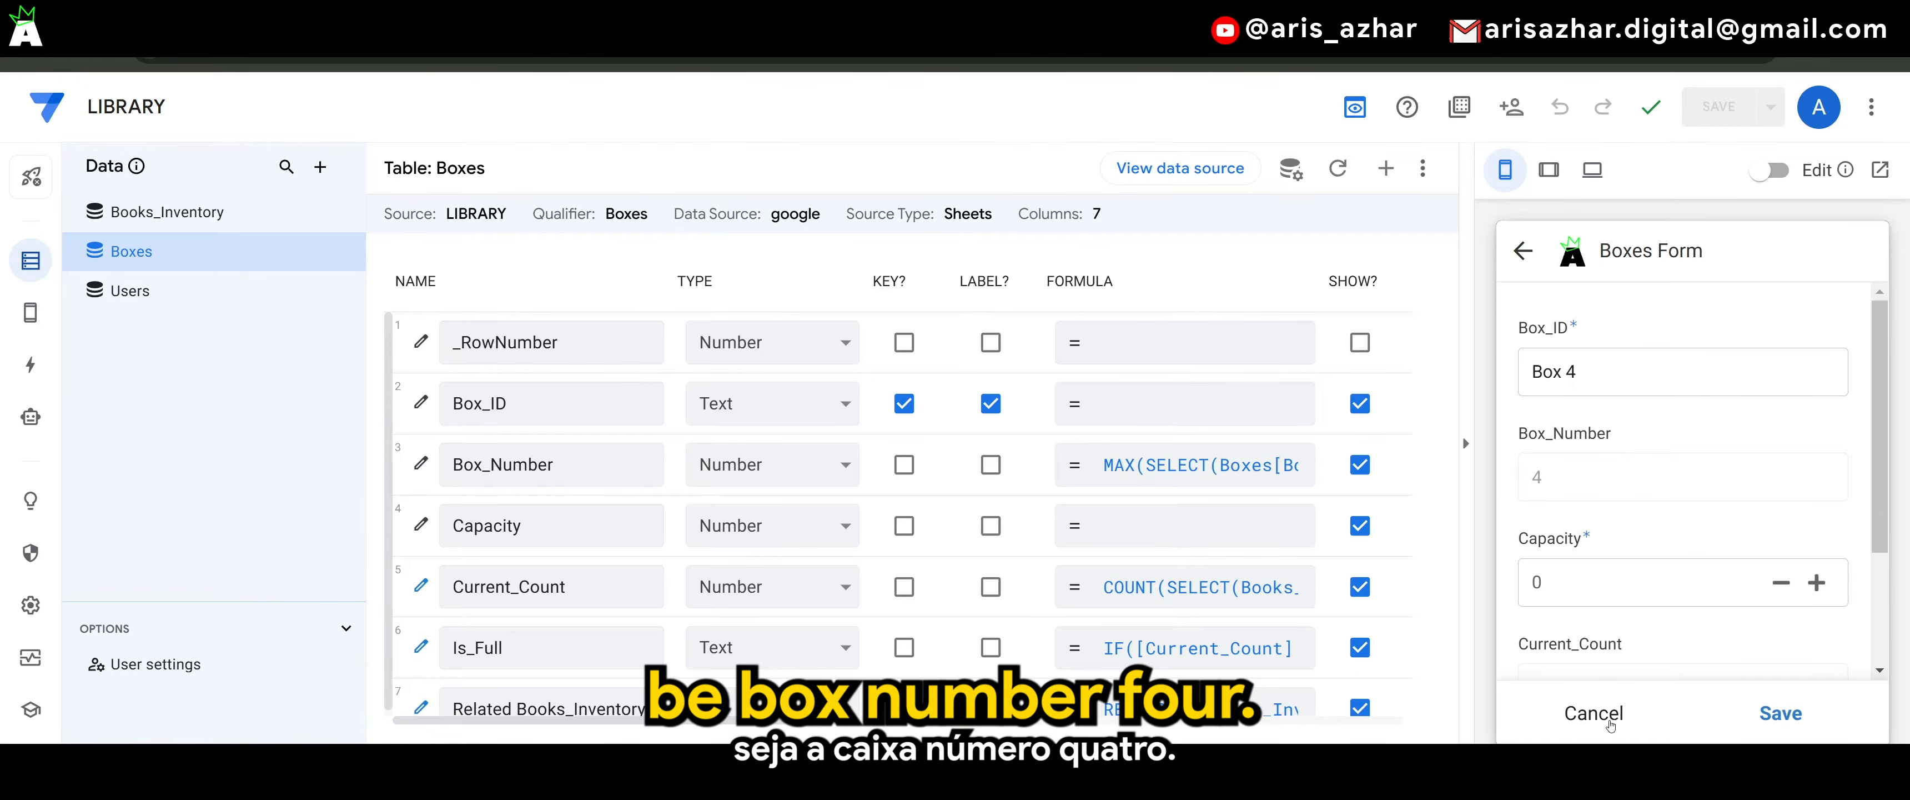
click(1594, 713)
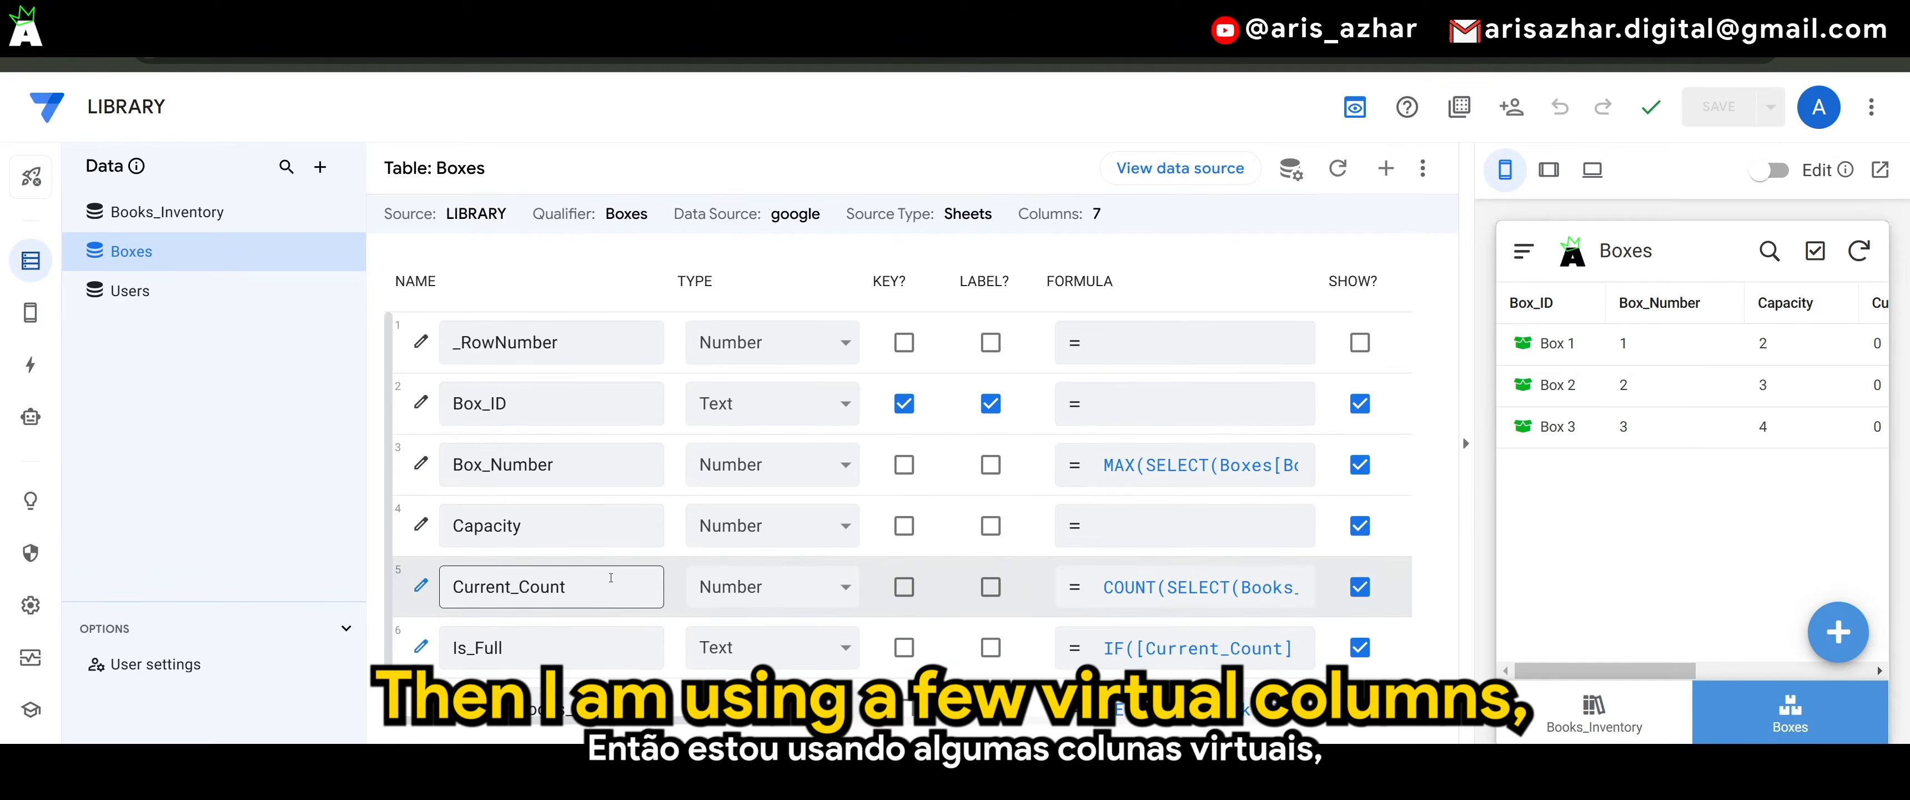
- Examine the app formula of the Current_Count virtual column without editing it
scroll(590, 605, down, 1)
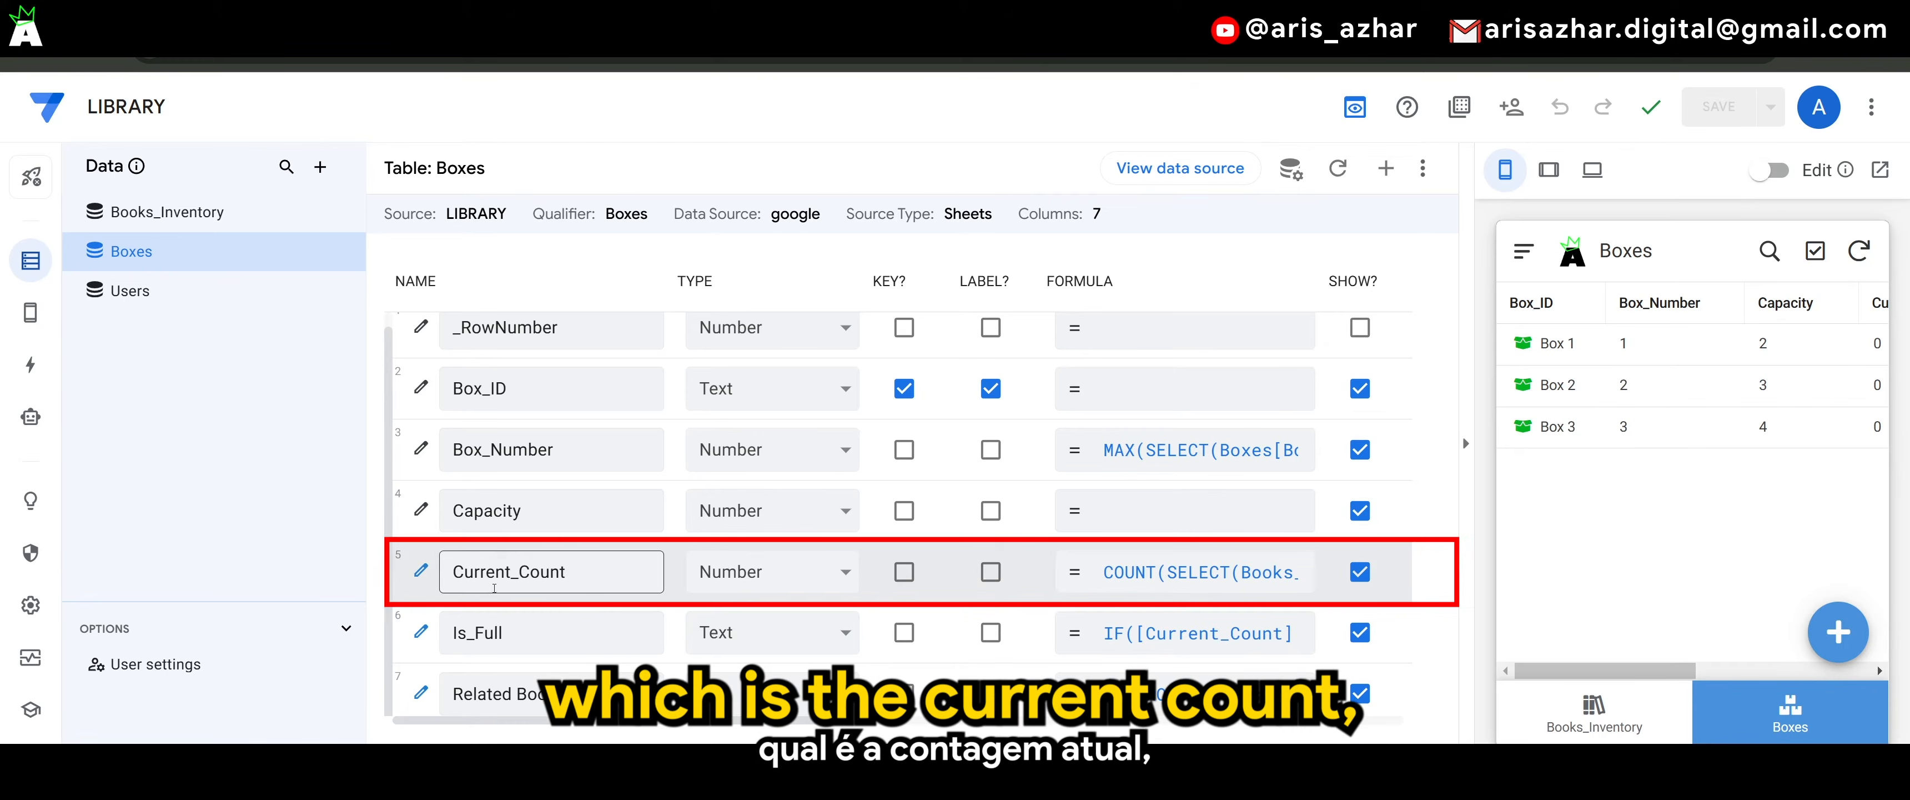
click(1186, 572)
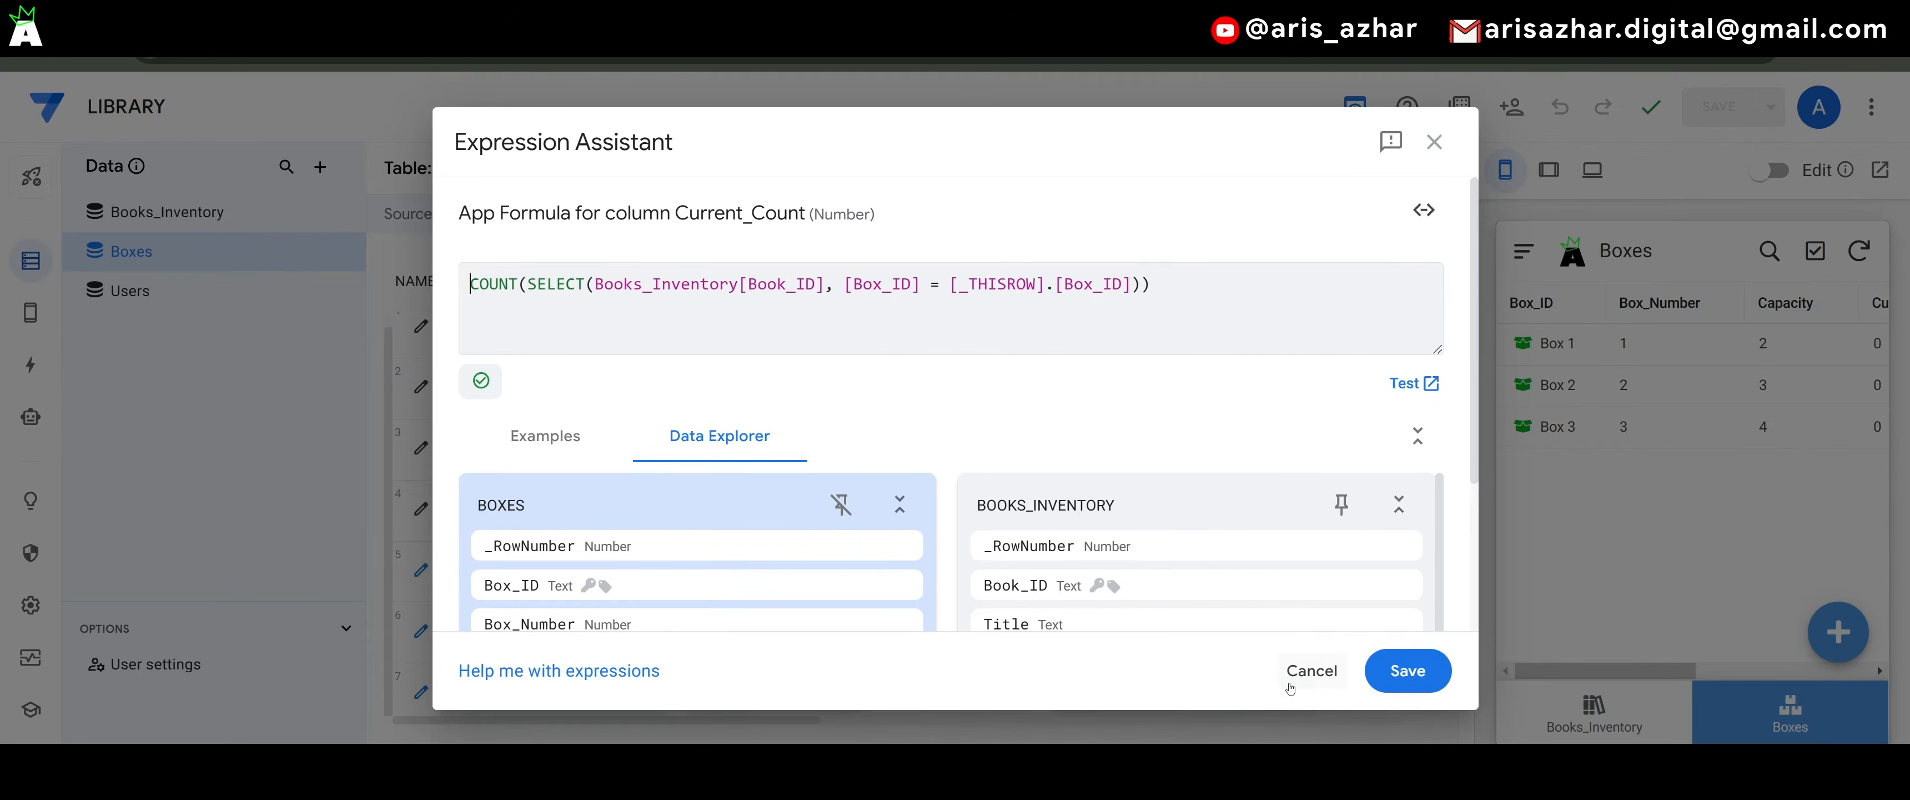
click(1309, 671)
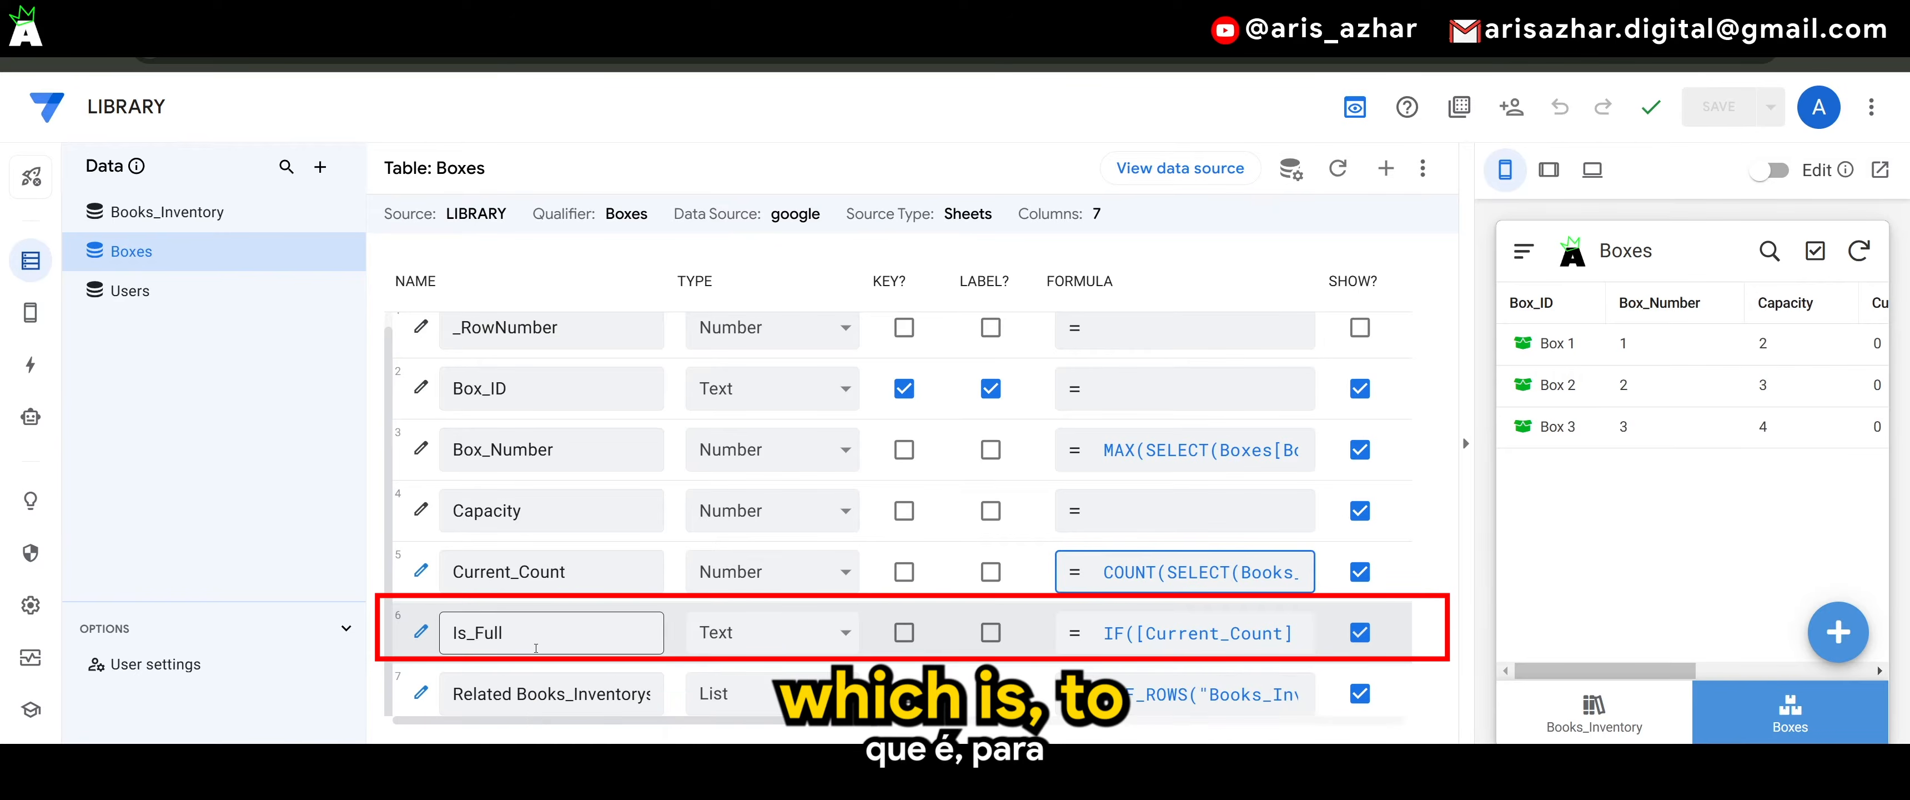
- Examine the Is_Full column's IF formula, including its capacity comparison and its Yes and No results
click(1161, 637)
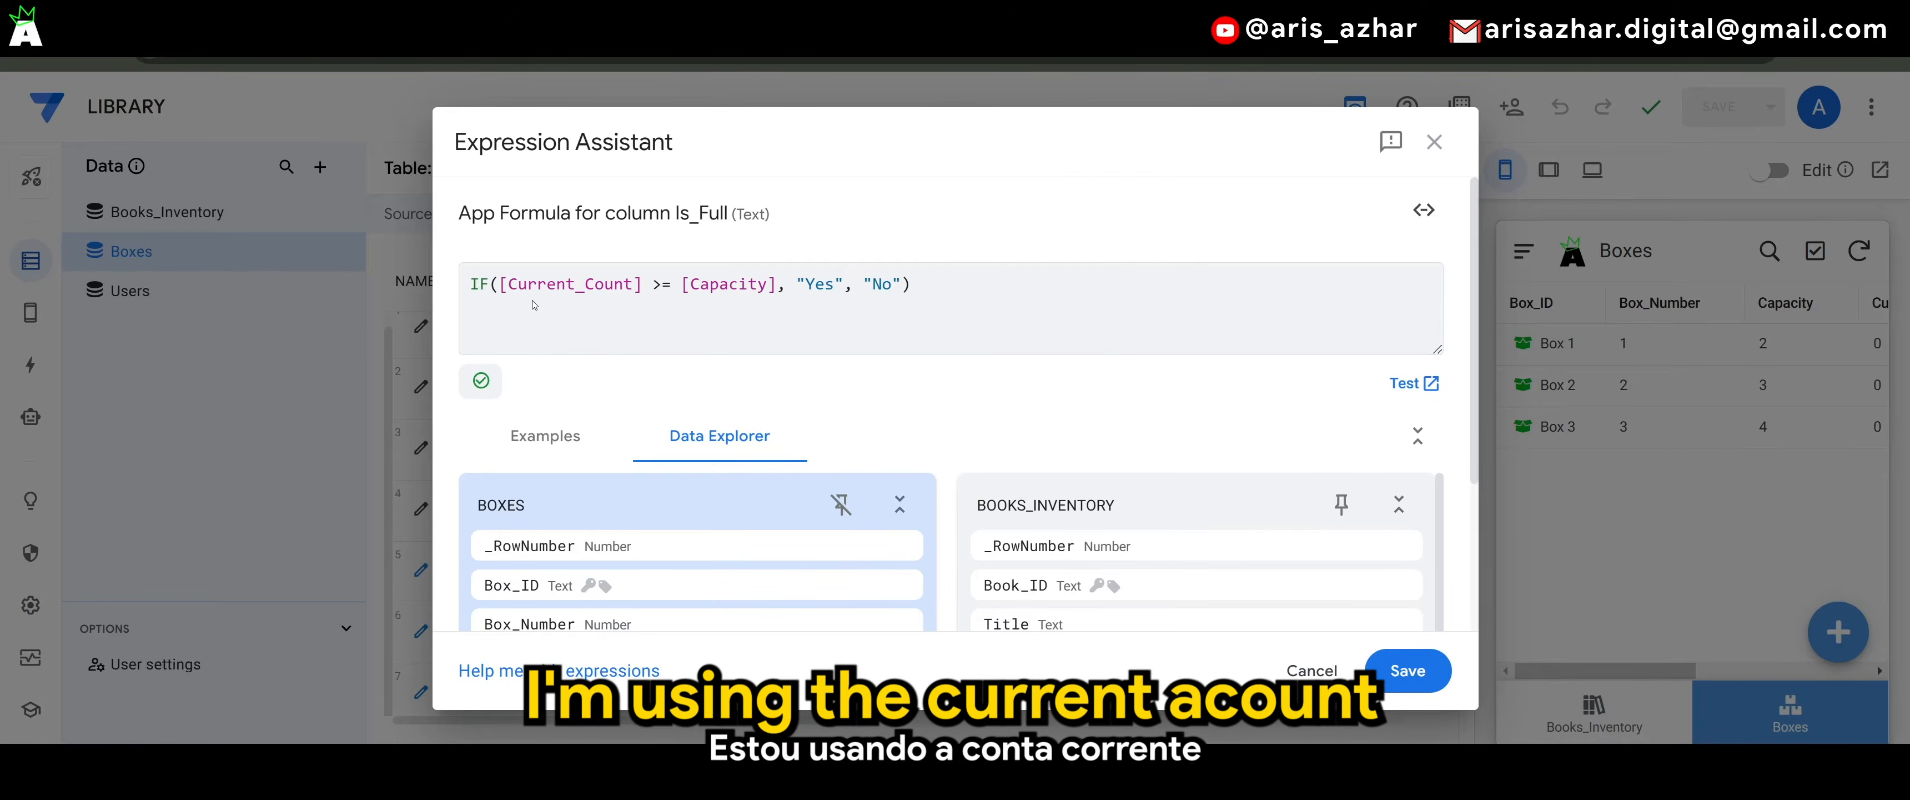
drag(500, 285, 644, 288)
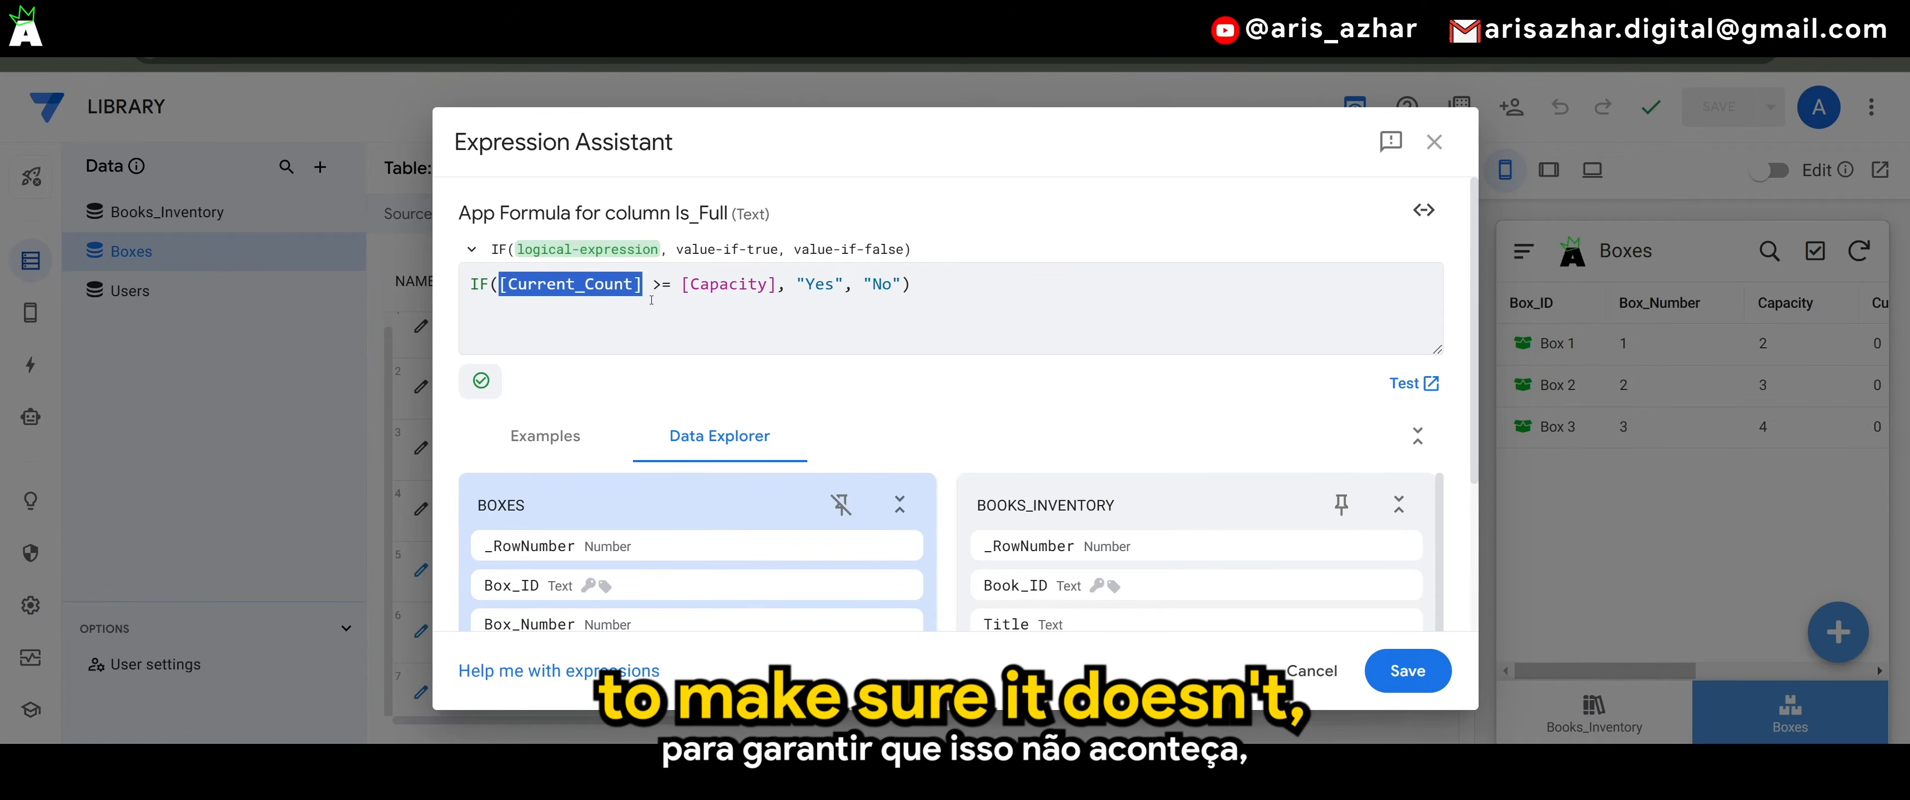
drag(652, 286, 902, 291)
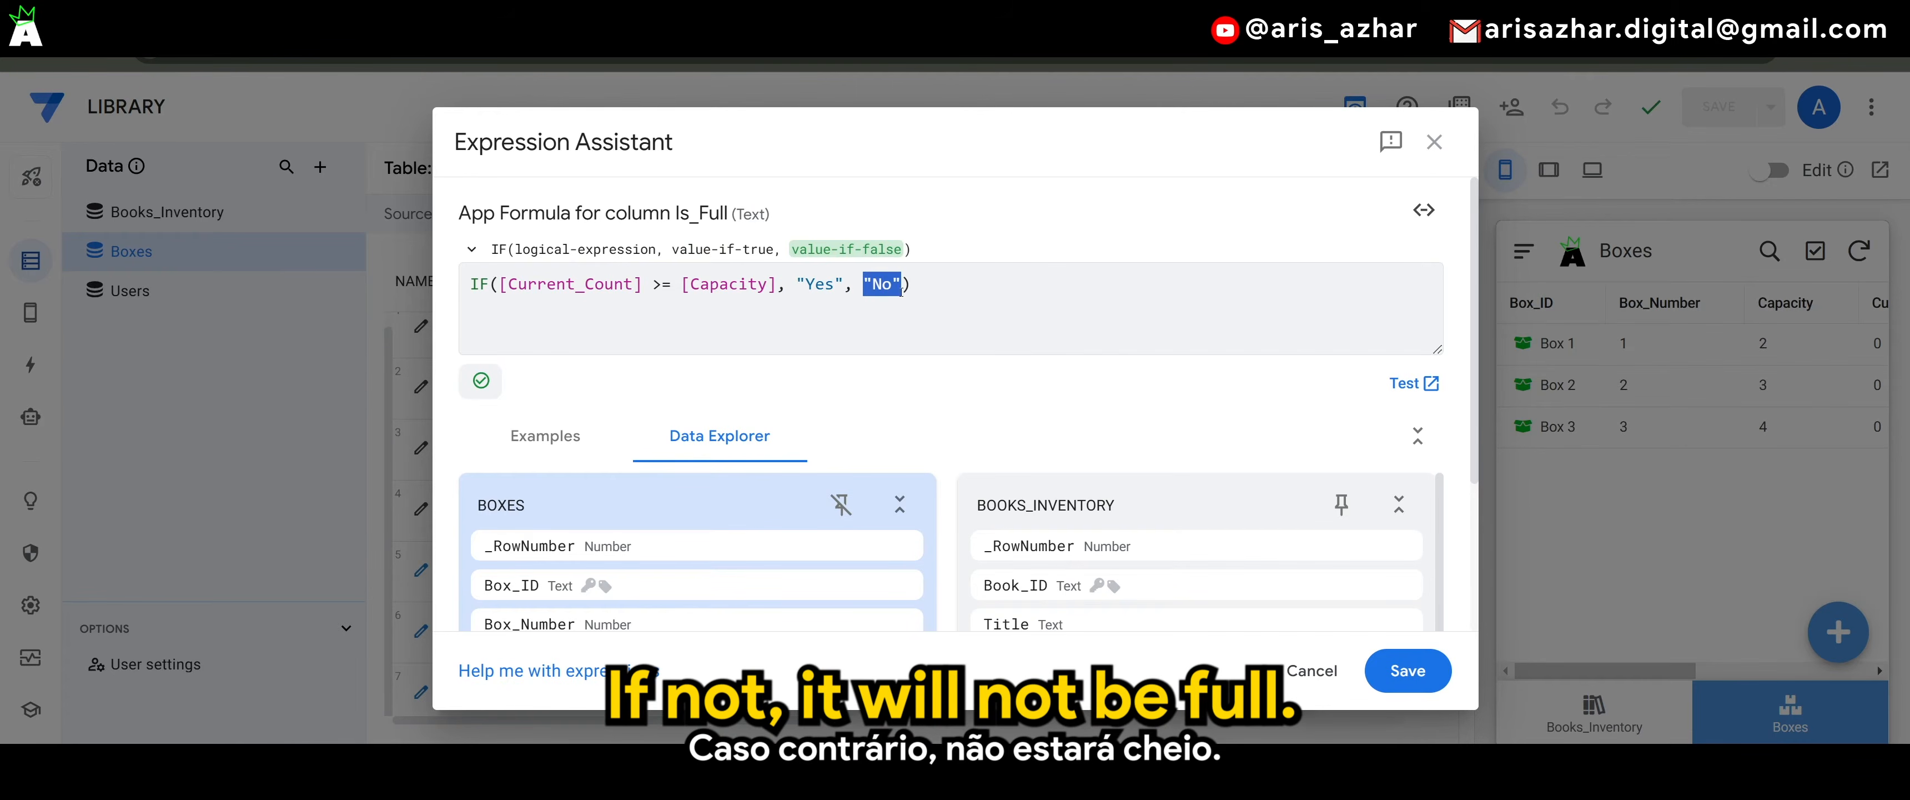
click(1316, 676)
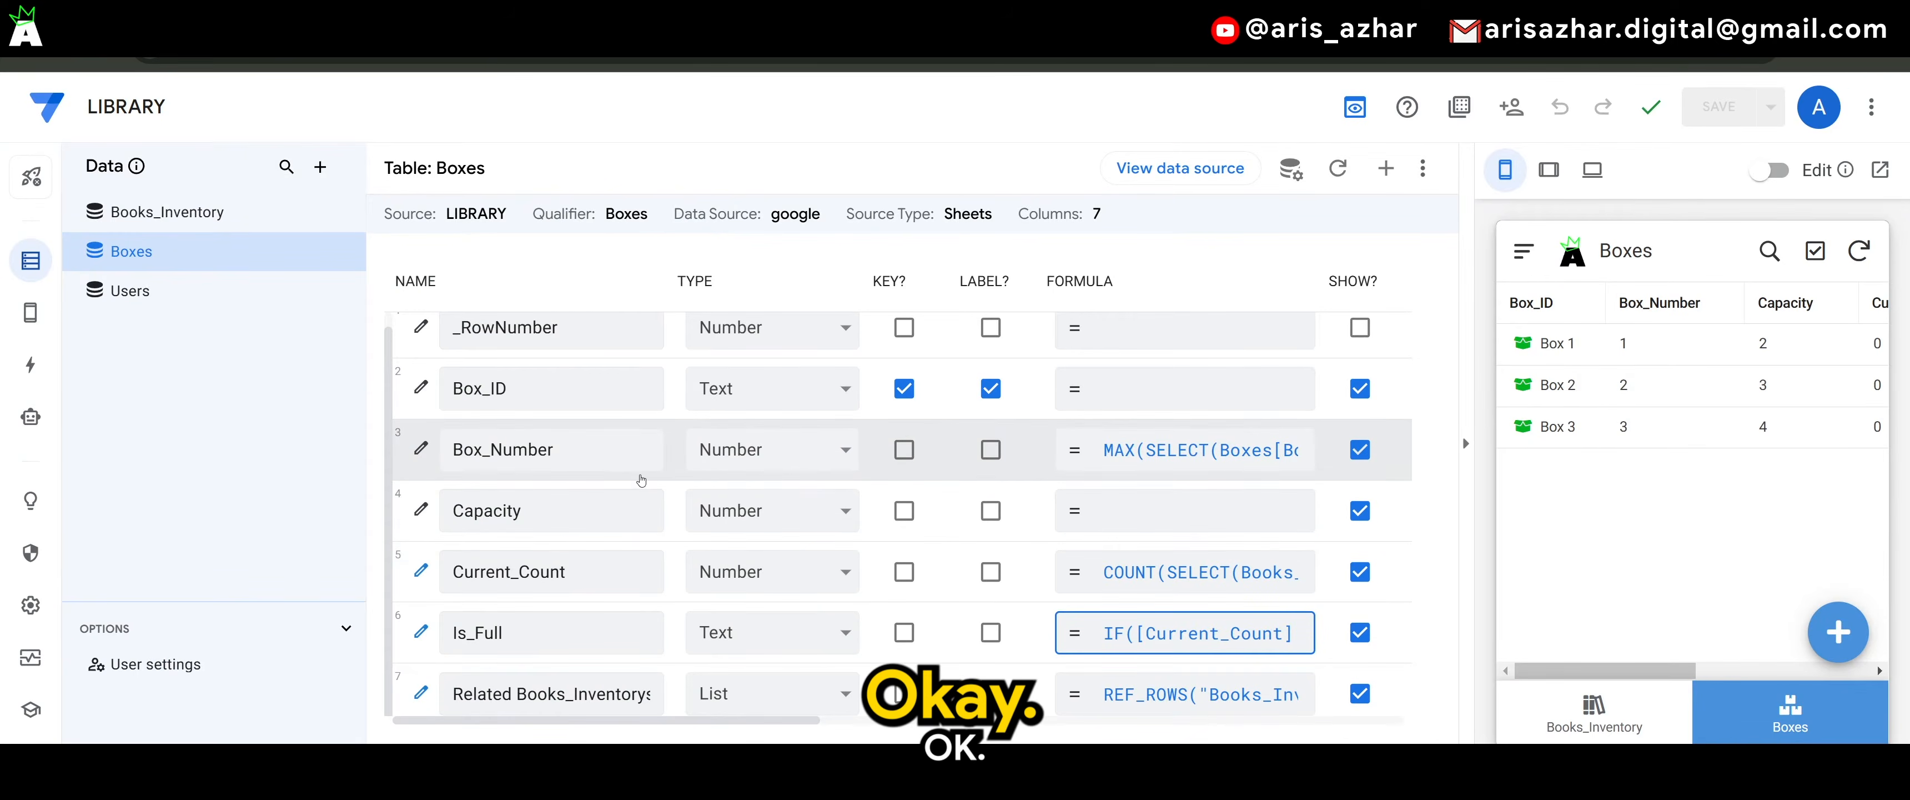
- Open the column settings of the Books_Inventory table to examine its column types
click(178, 226)
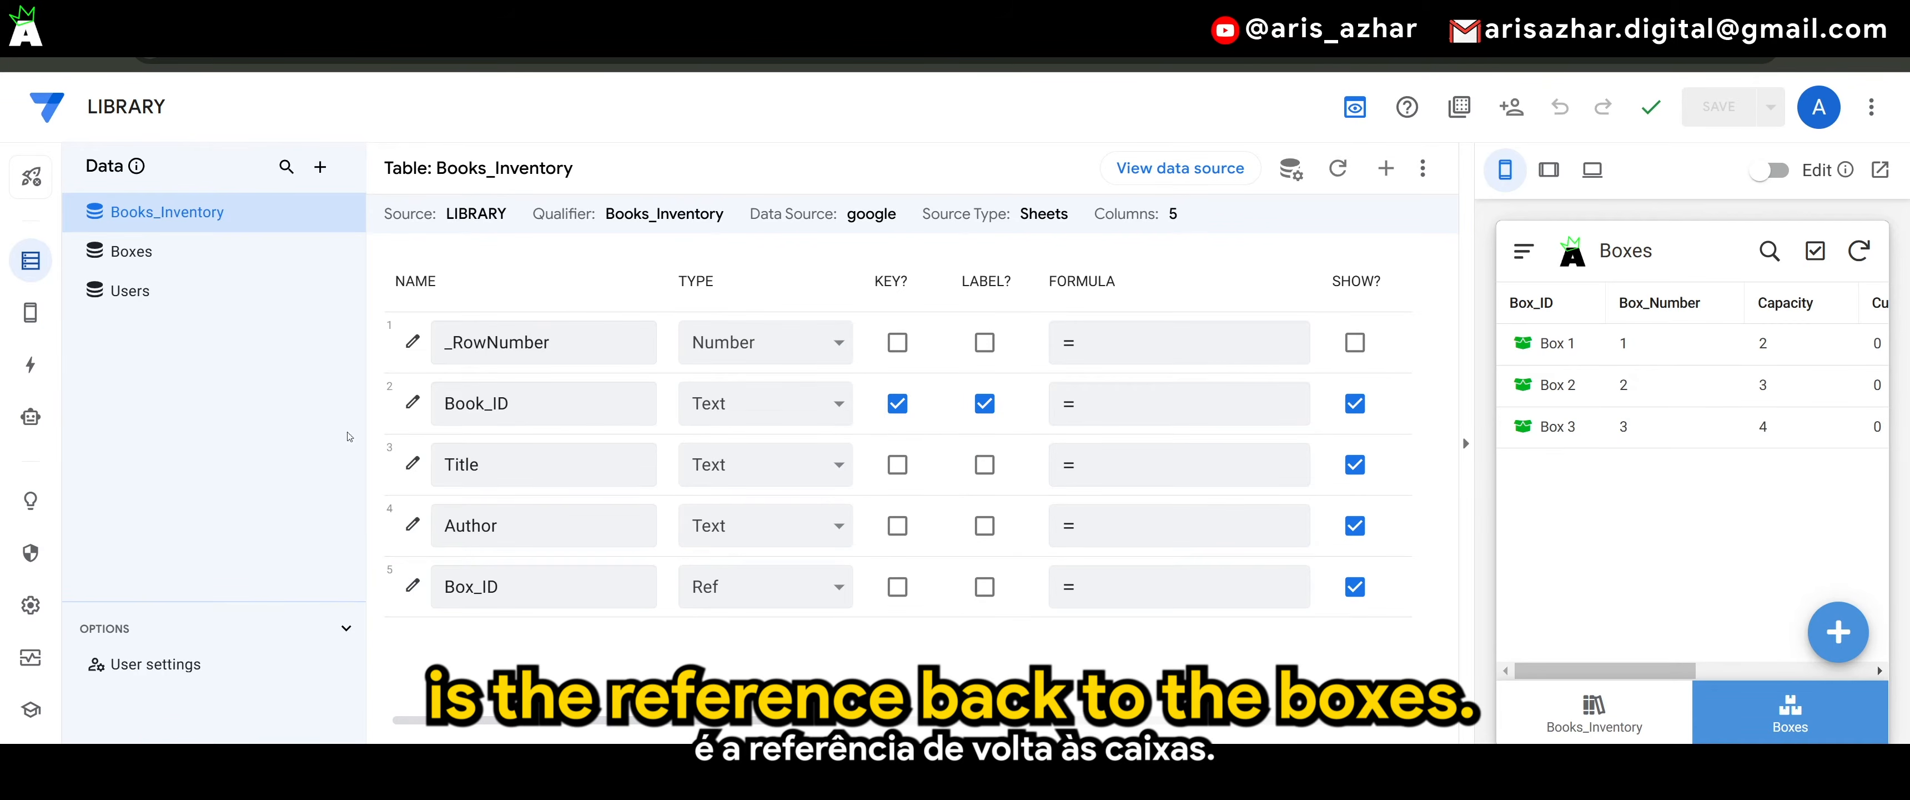
- Open the Box_ID column settings in Books_Inventory and review its Ref source table and data validity options
click(412, 586)
scroll(727, 519, down, 3)
scroll(727, 519, down, 5)
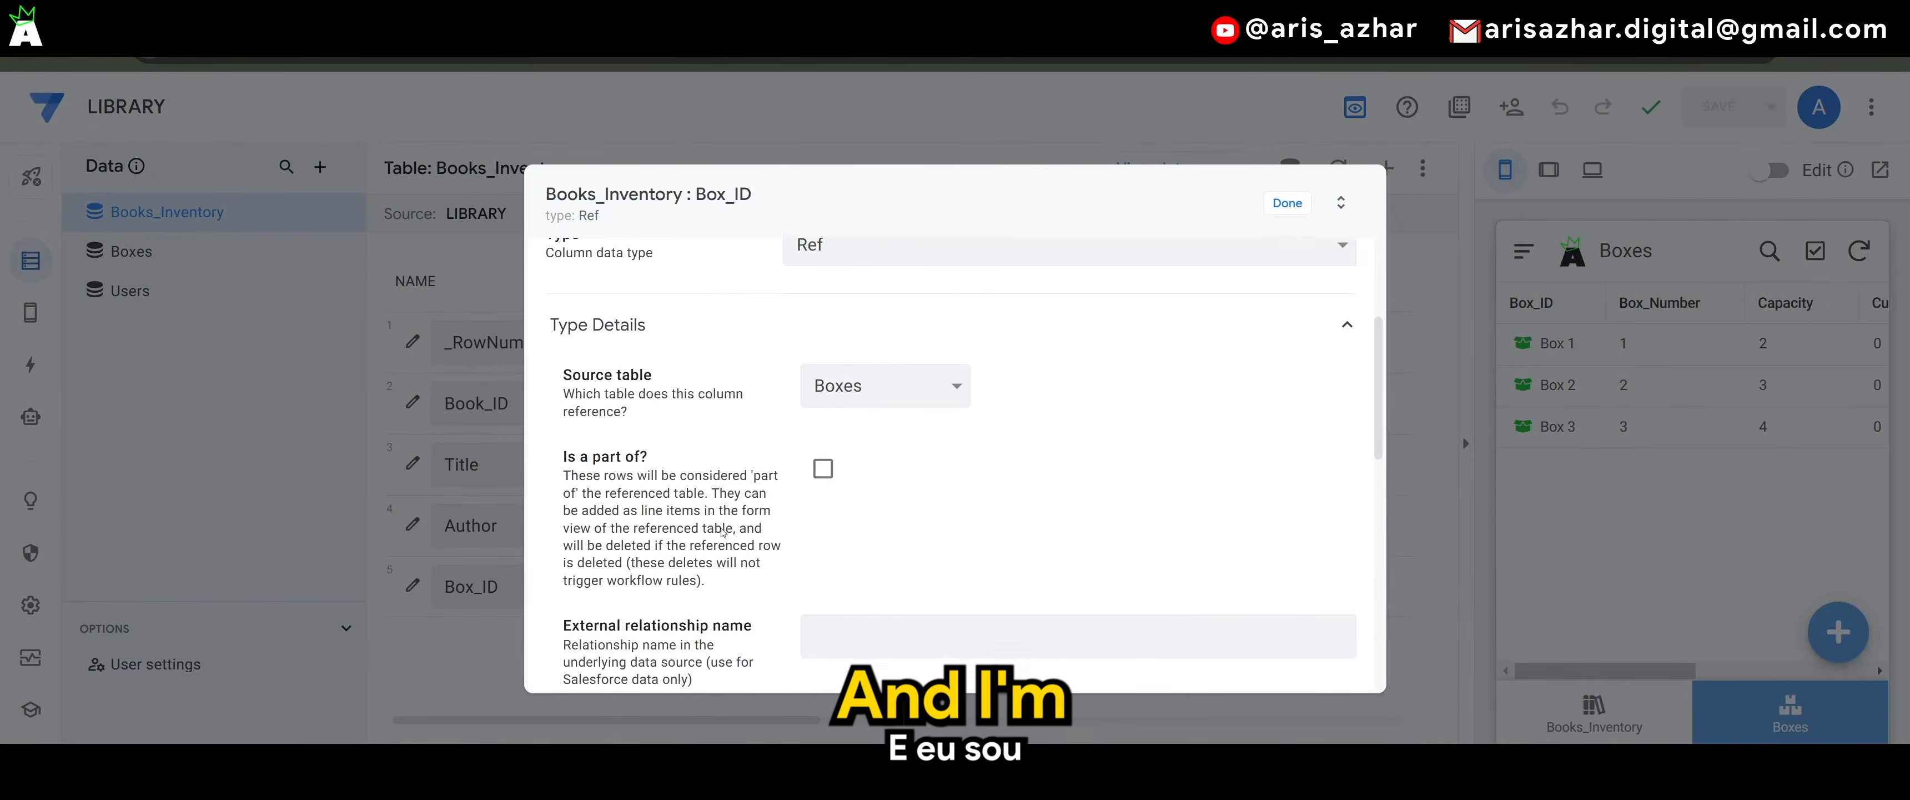
click(723, 548)
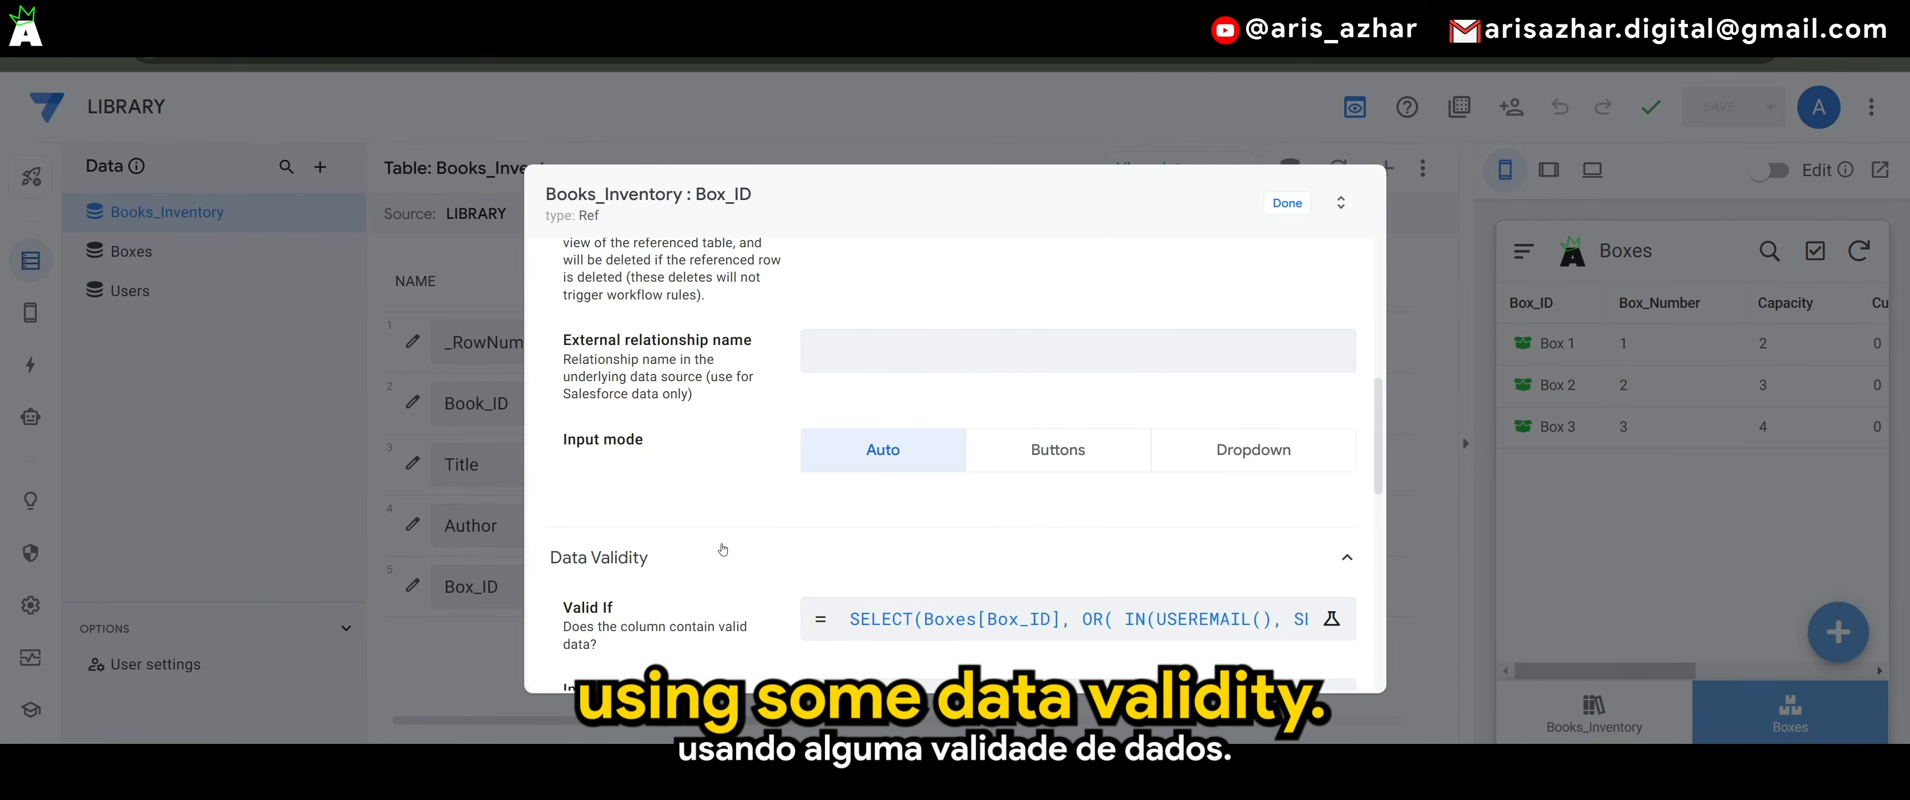
scroll(800, 550, down, 3)
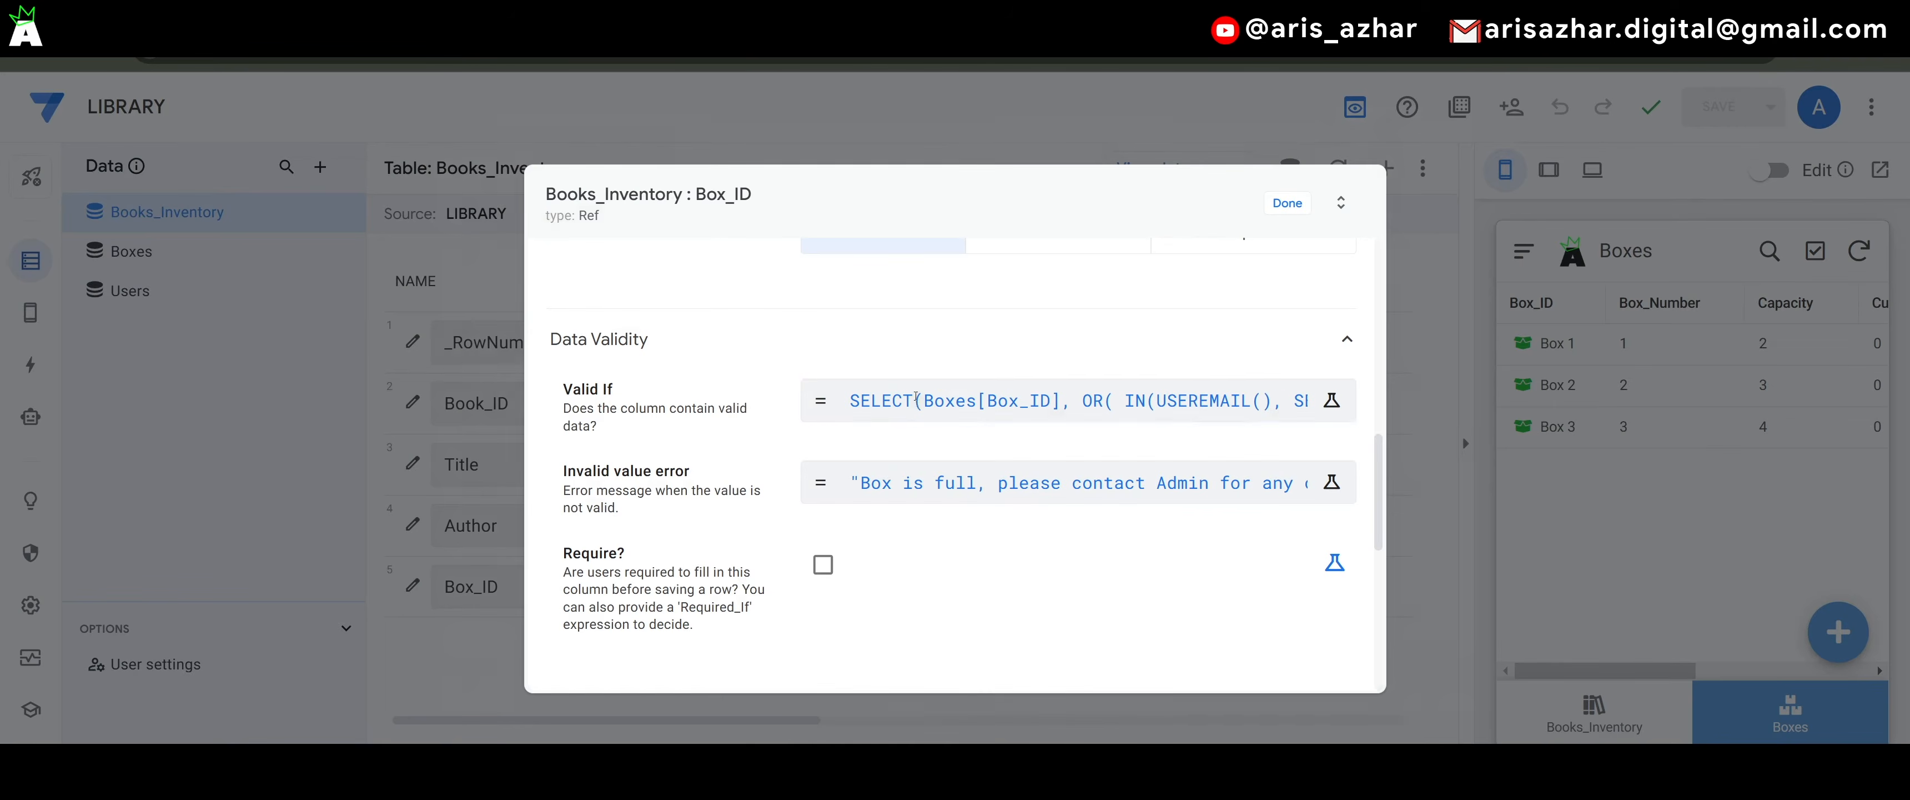
- Examine Box_ID's Valid If formula, including the [Is_Full] <> "Yes" condition and the Admin role check, without editing it
click(917, 402)
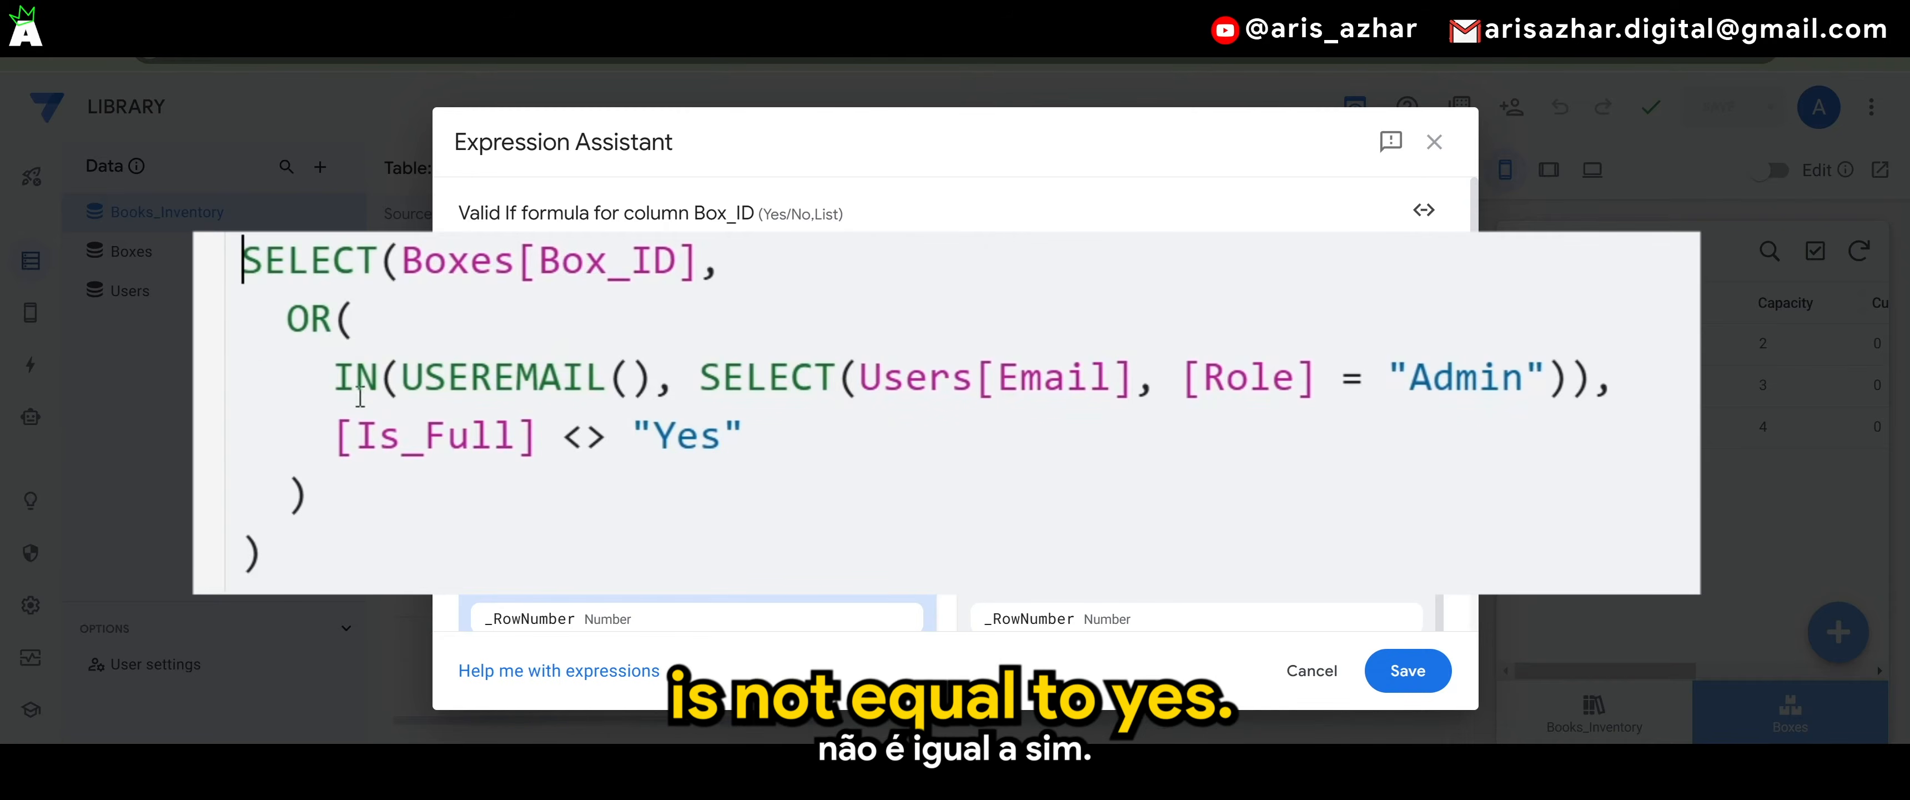
drag(333, 434, 746, 448)
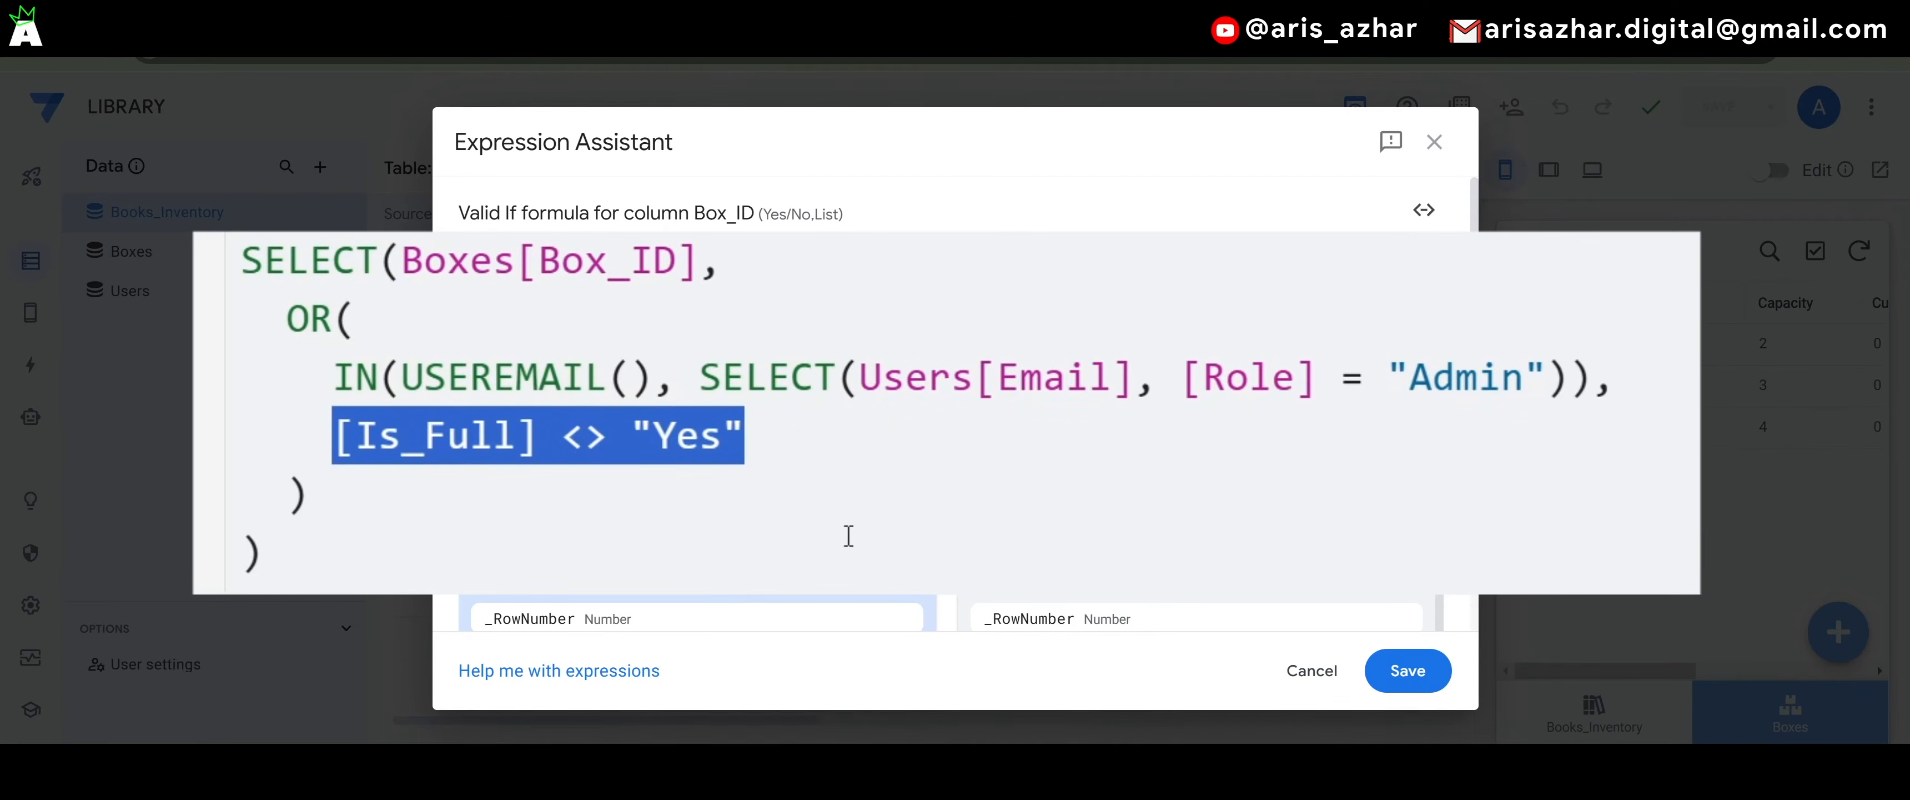
click(809, 536)
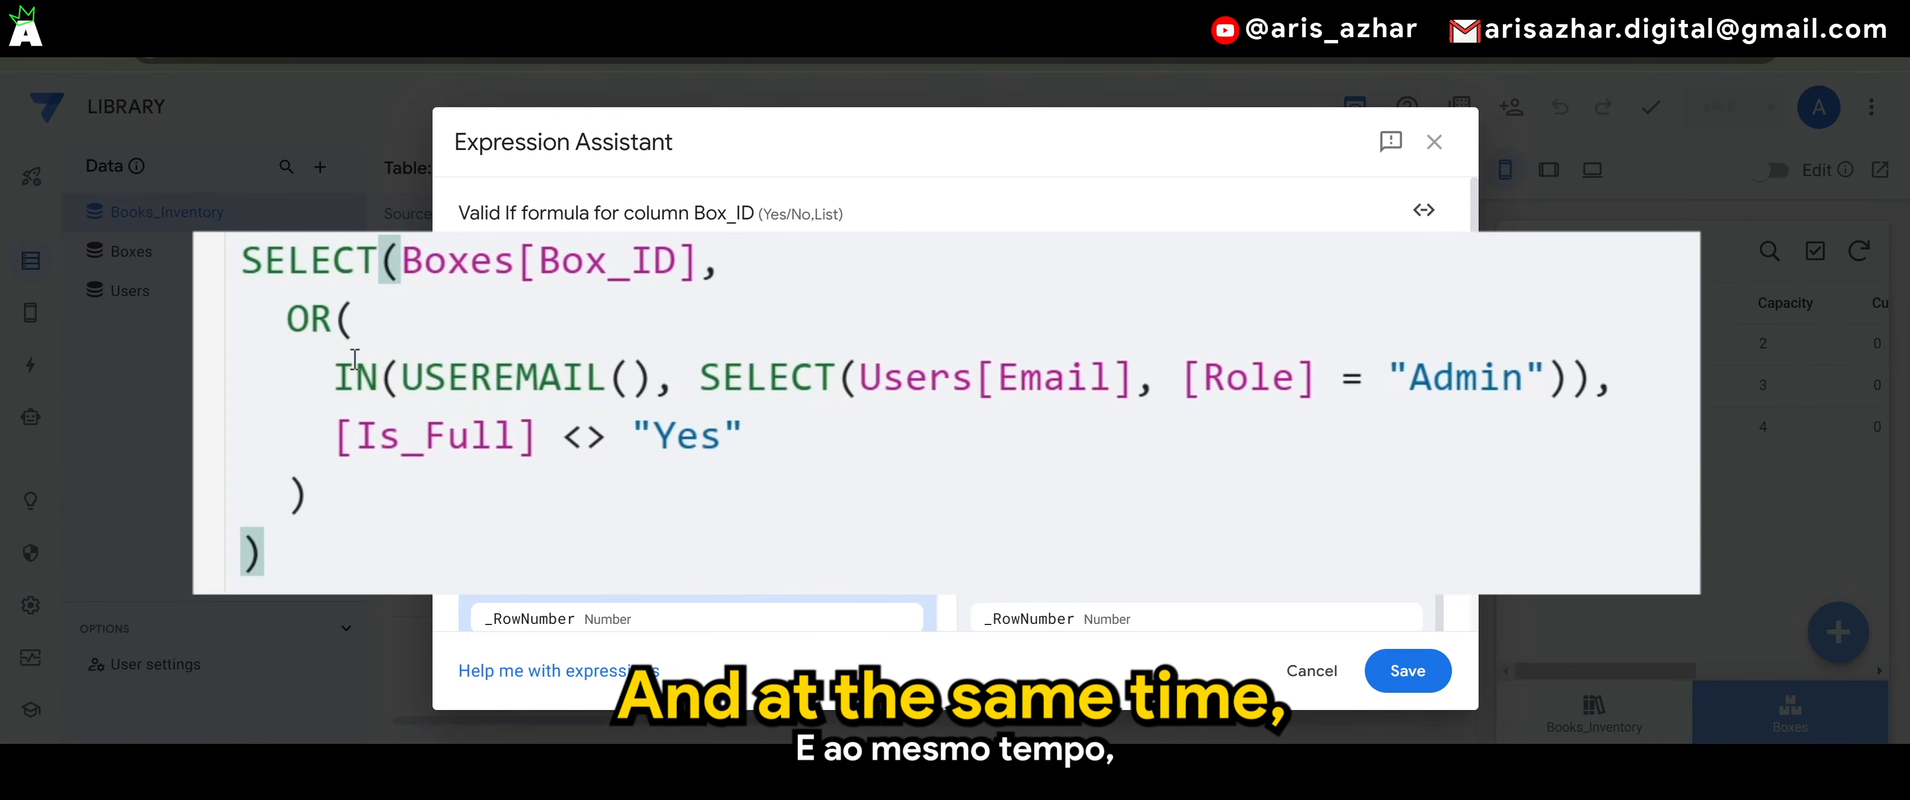
drag(343, 375, 1634, 377)
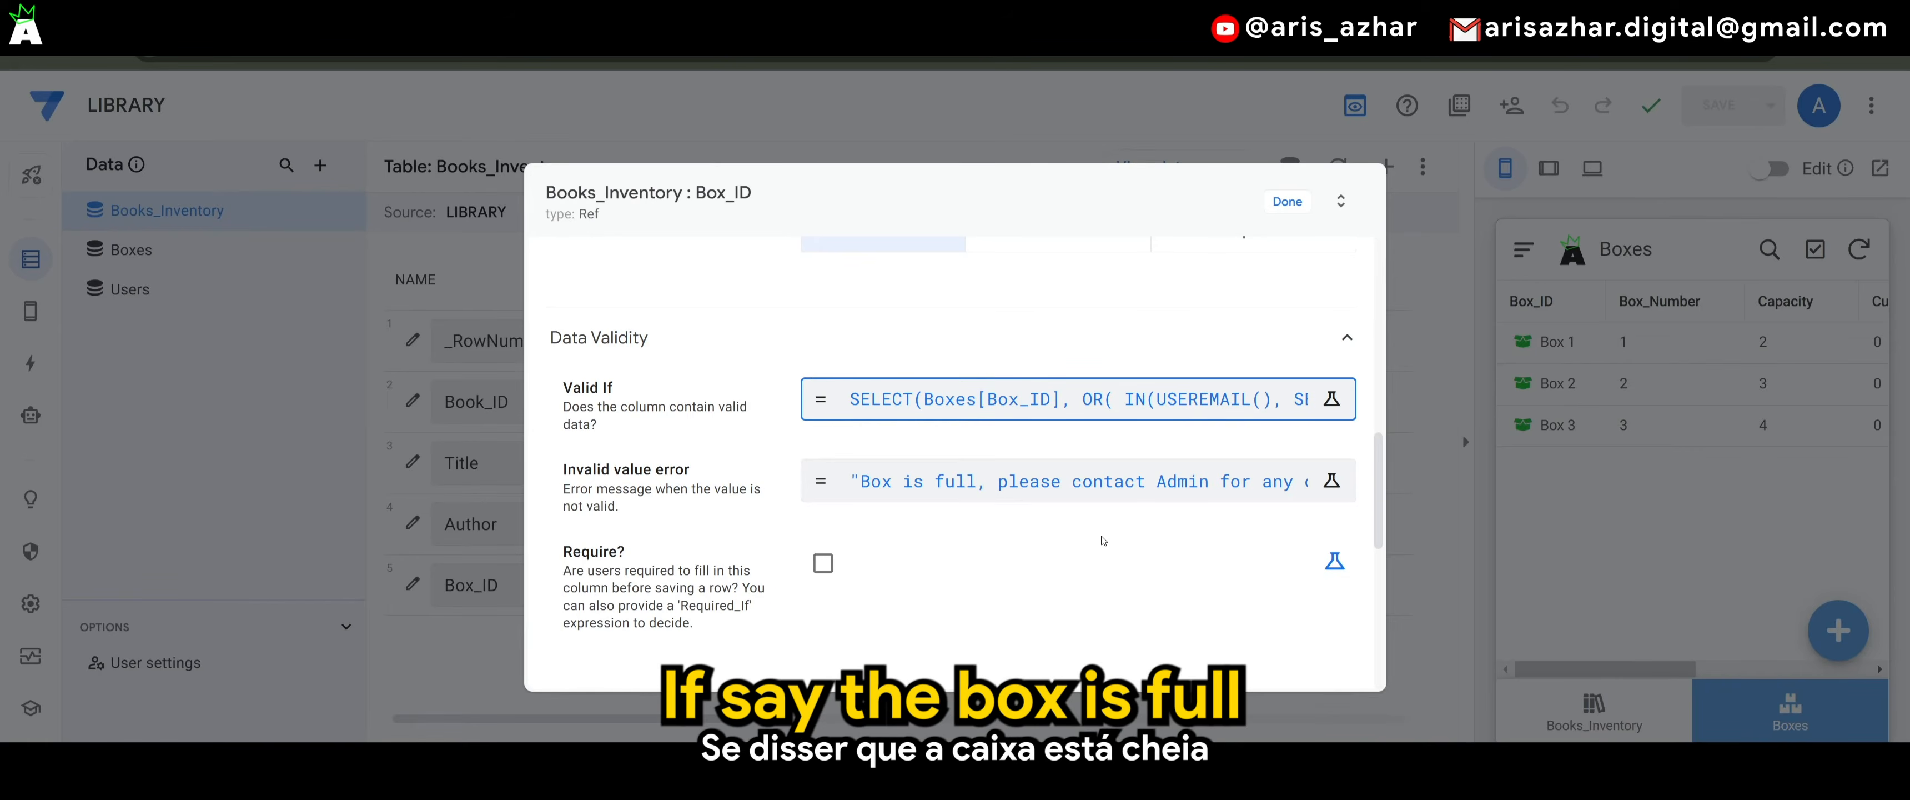
- Examine Box_ID's invalid value error message and close the column settings without changes
click(1079, 504)
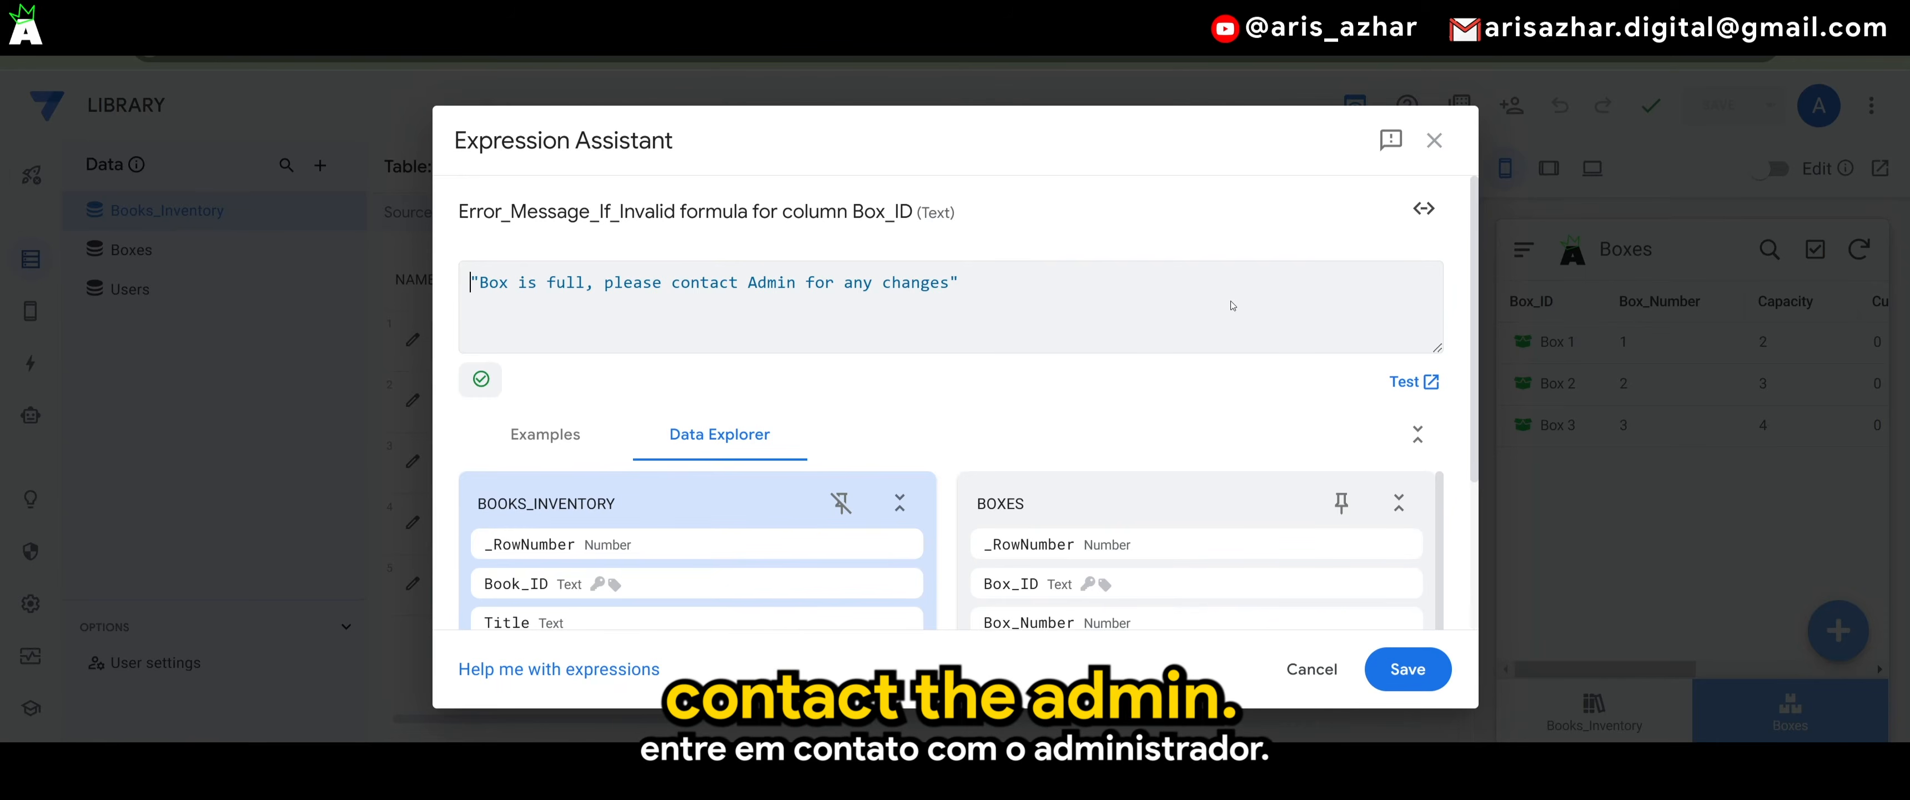
click(1435, 141)
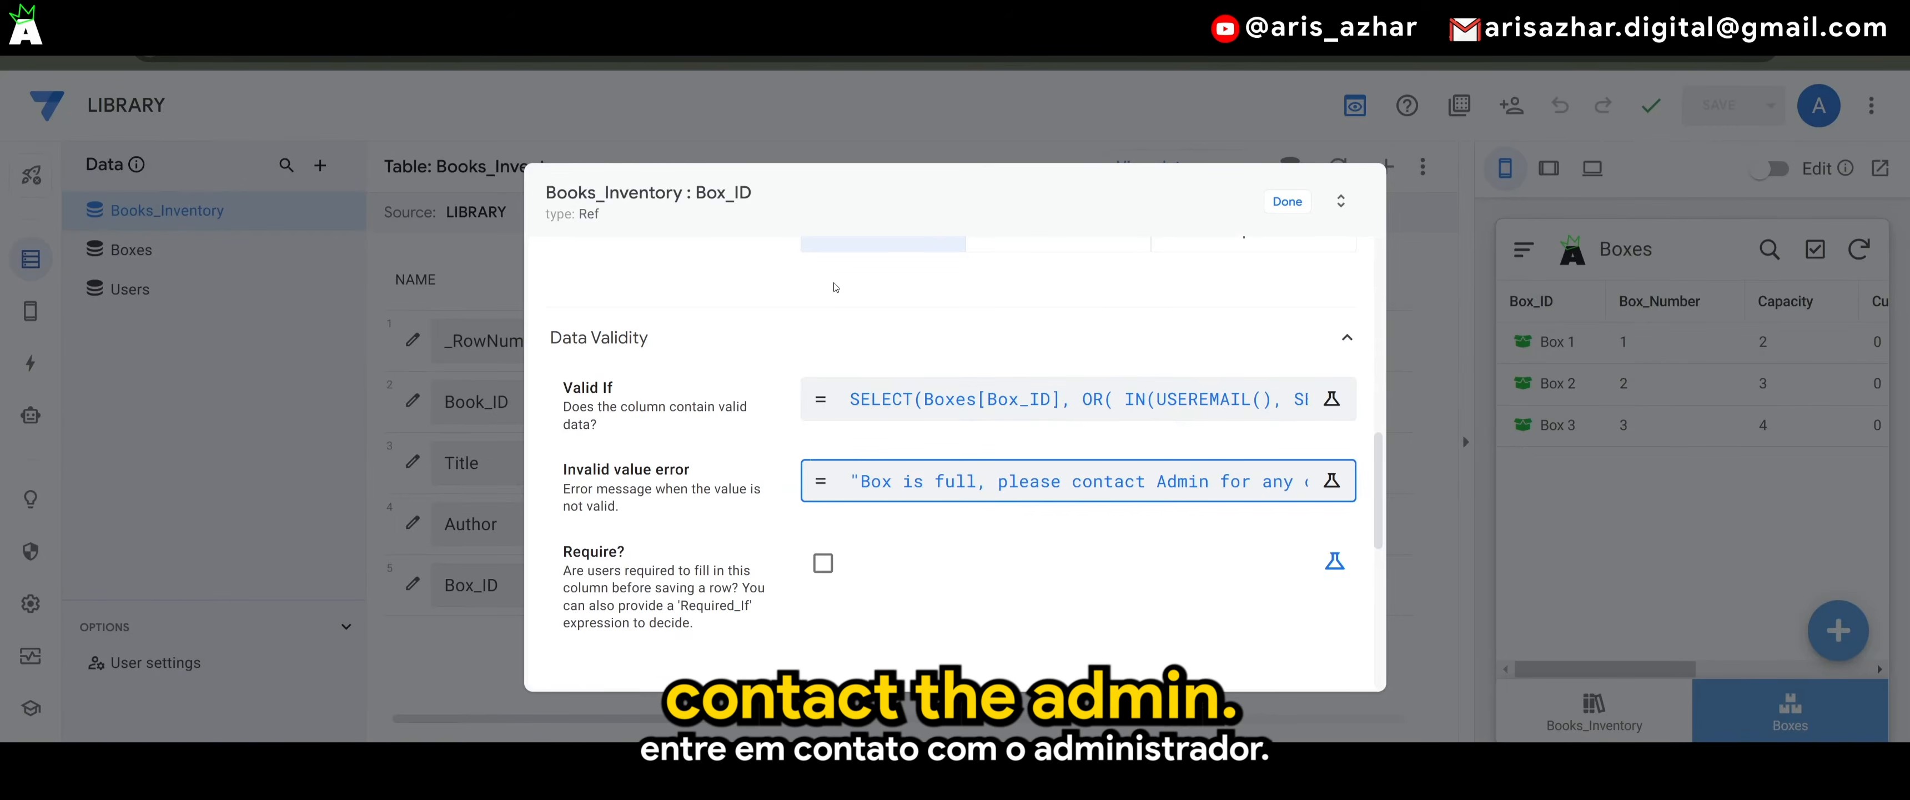
click(1287, 201)
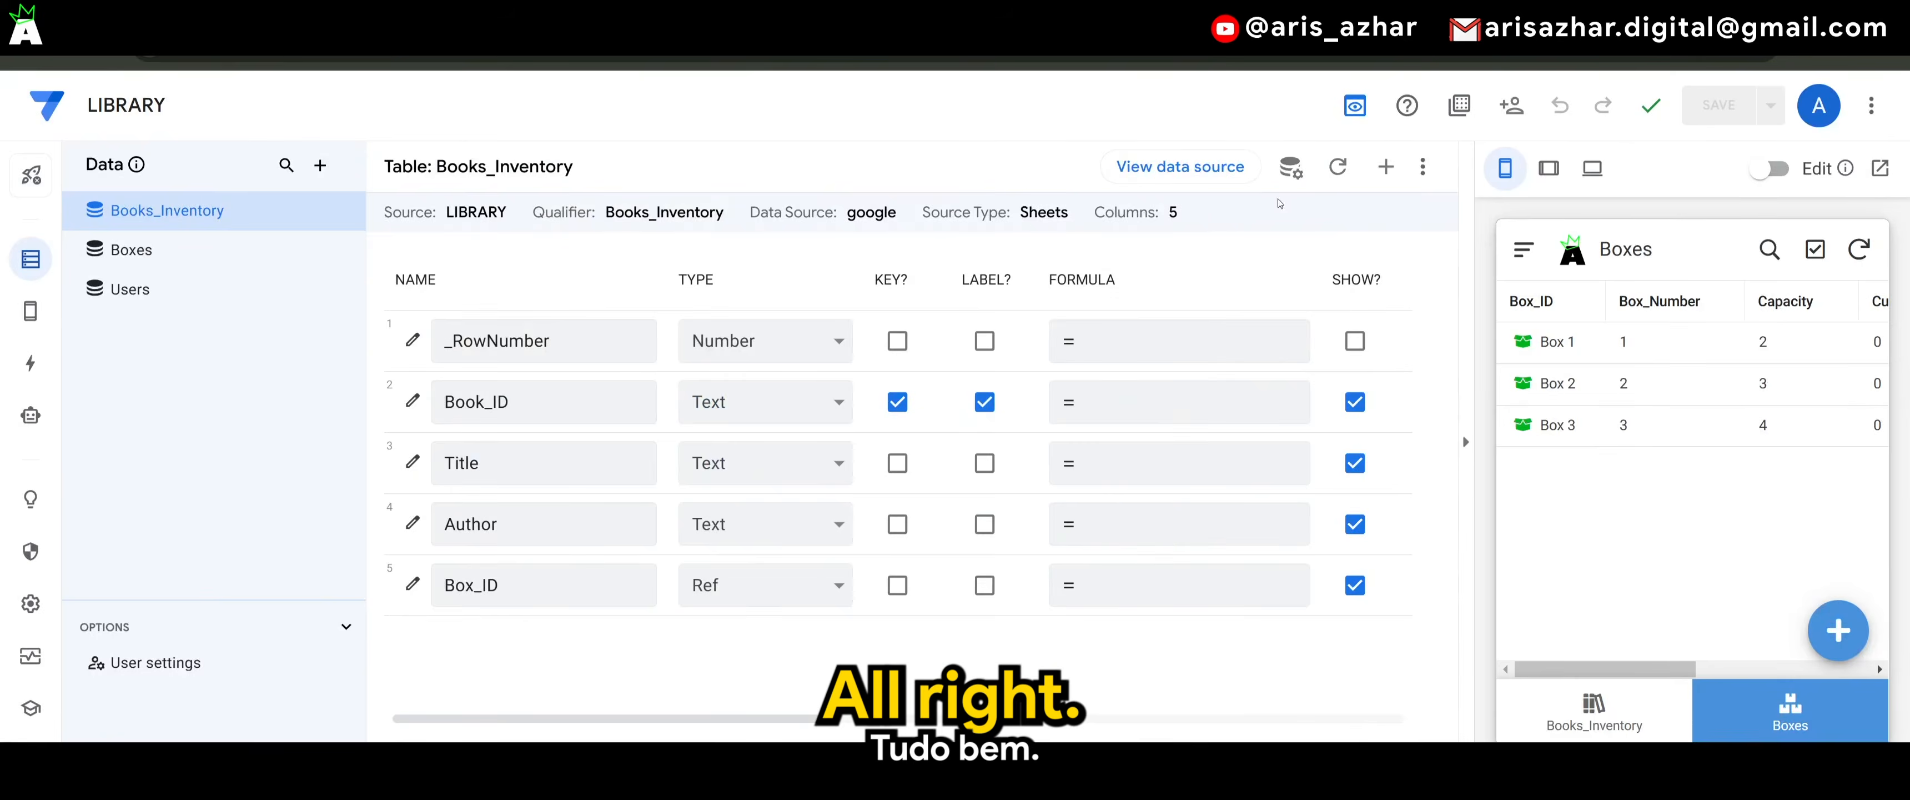
- Examine the Users table's columns and the Enum values of its Role column
click(177, 298)
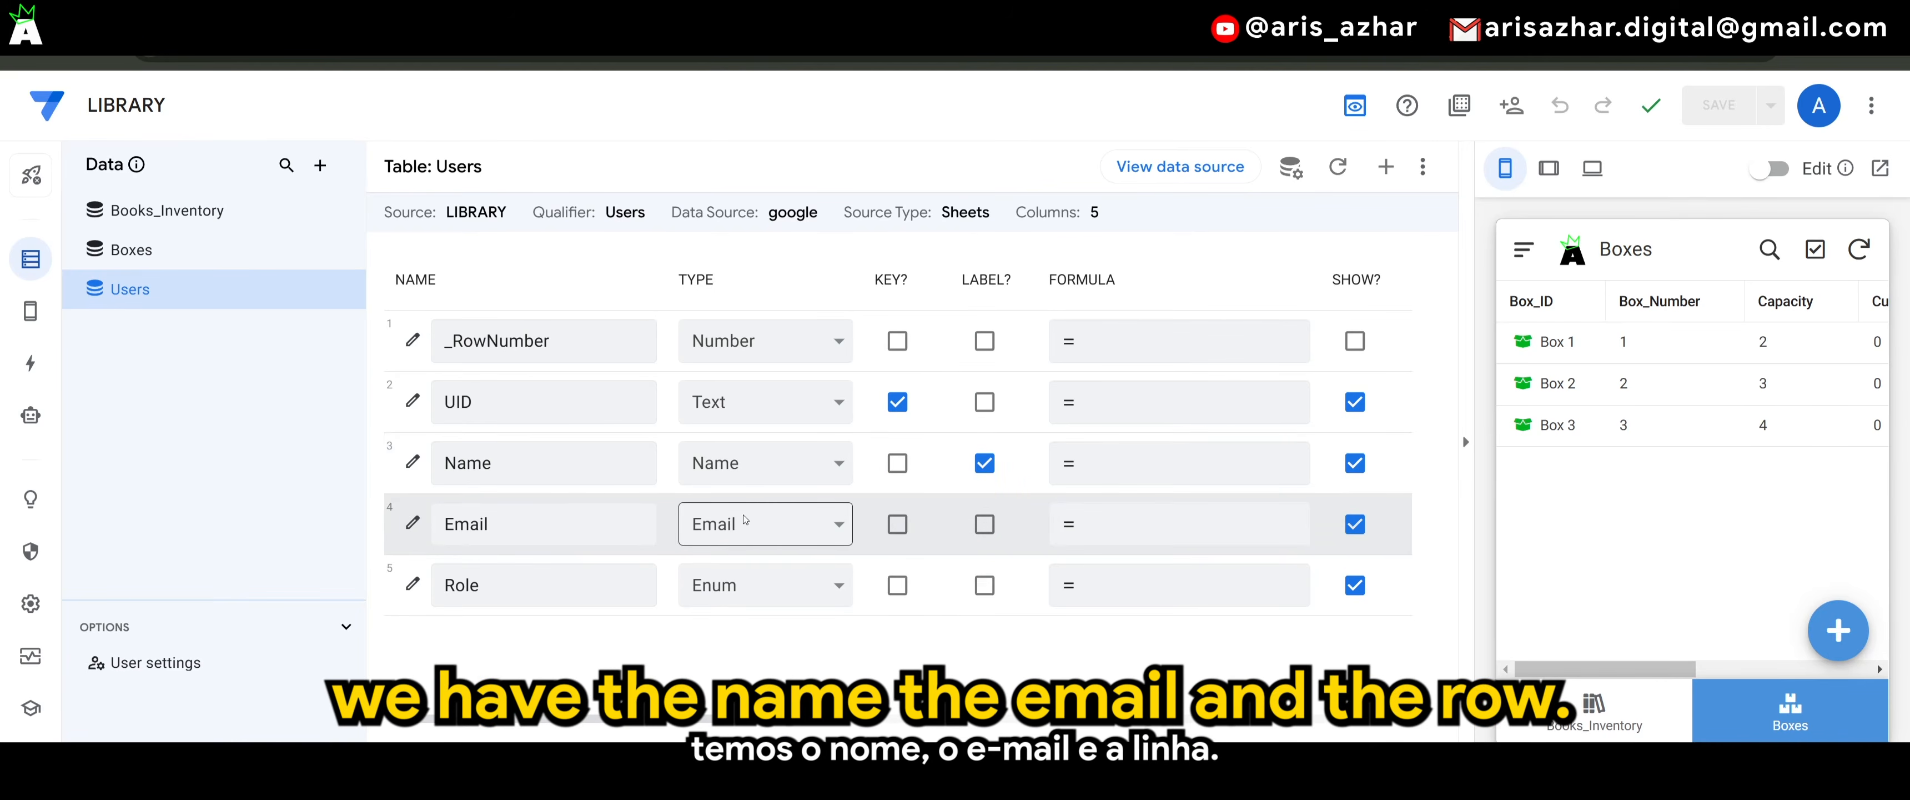
click(412, 584)
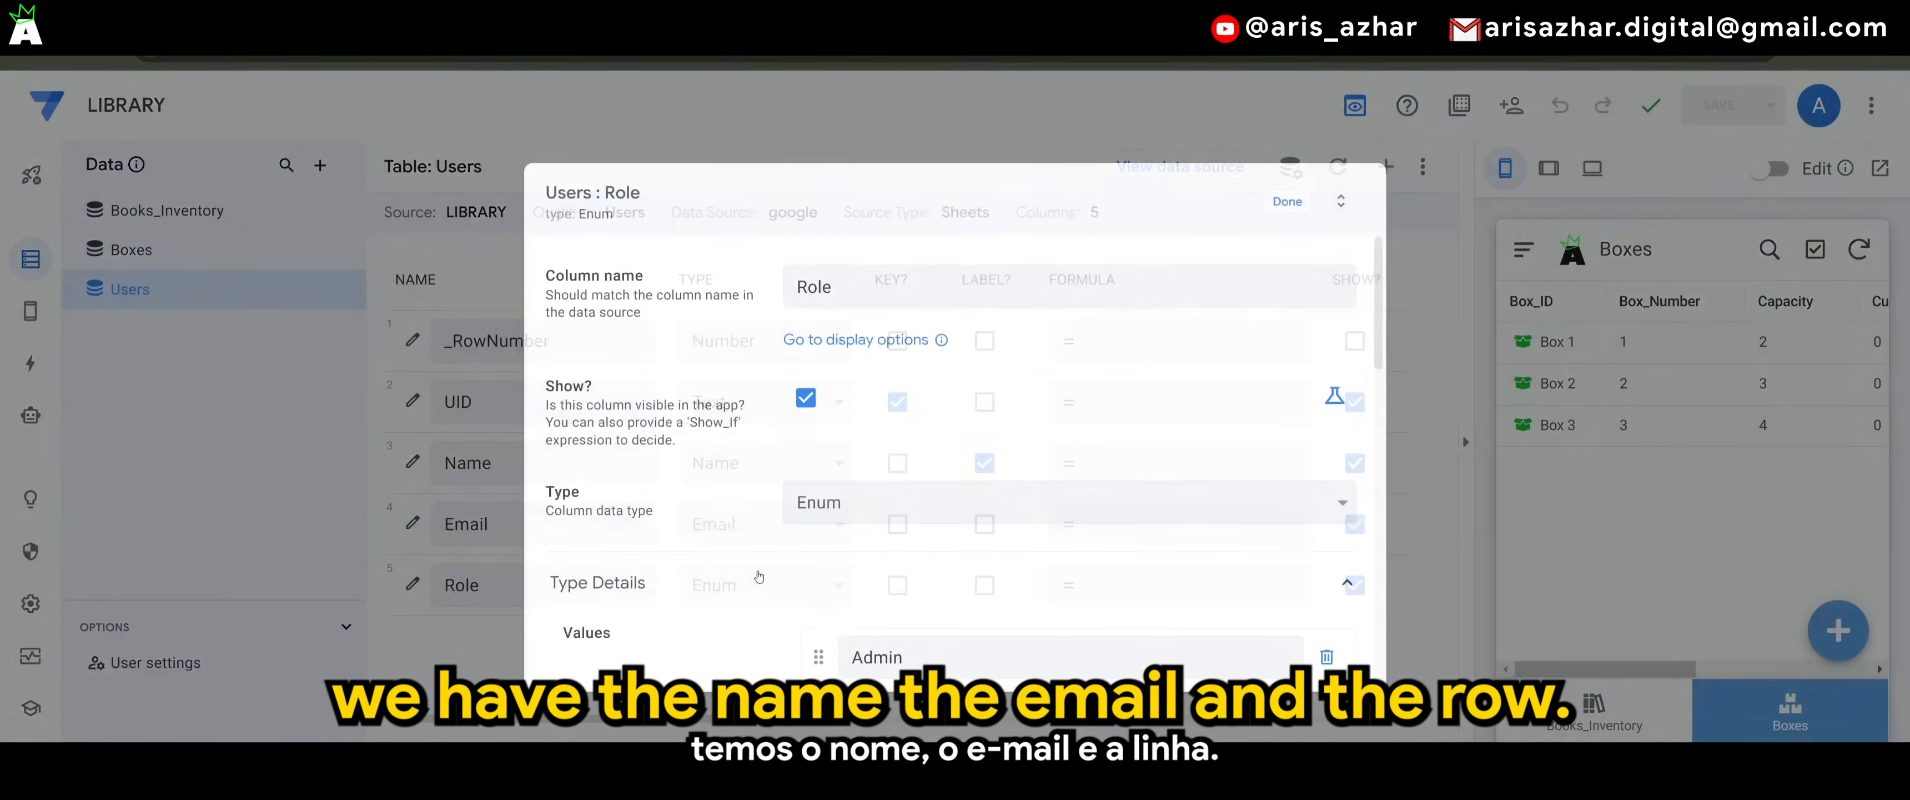
scroll(995, 509, down, 2)
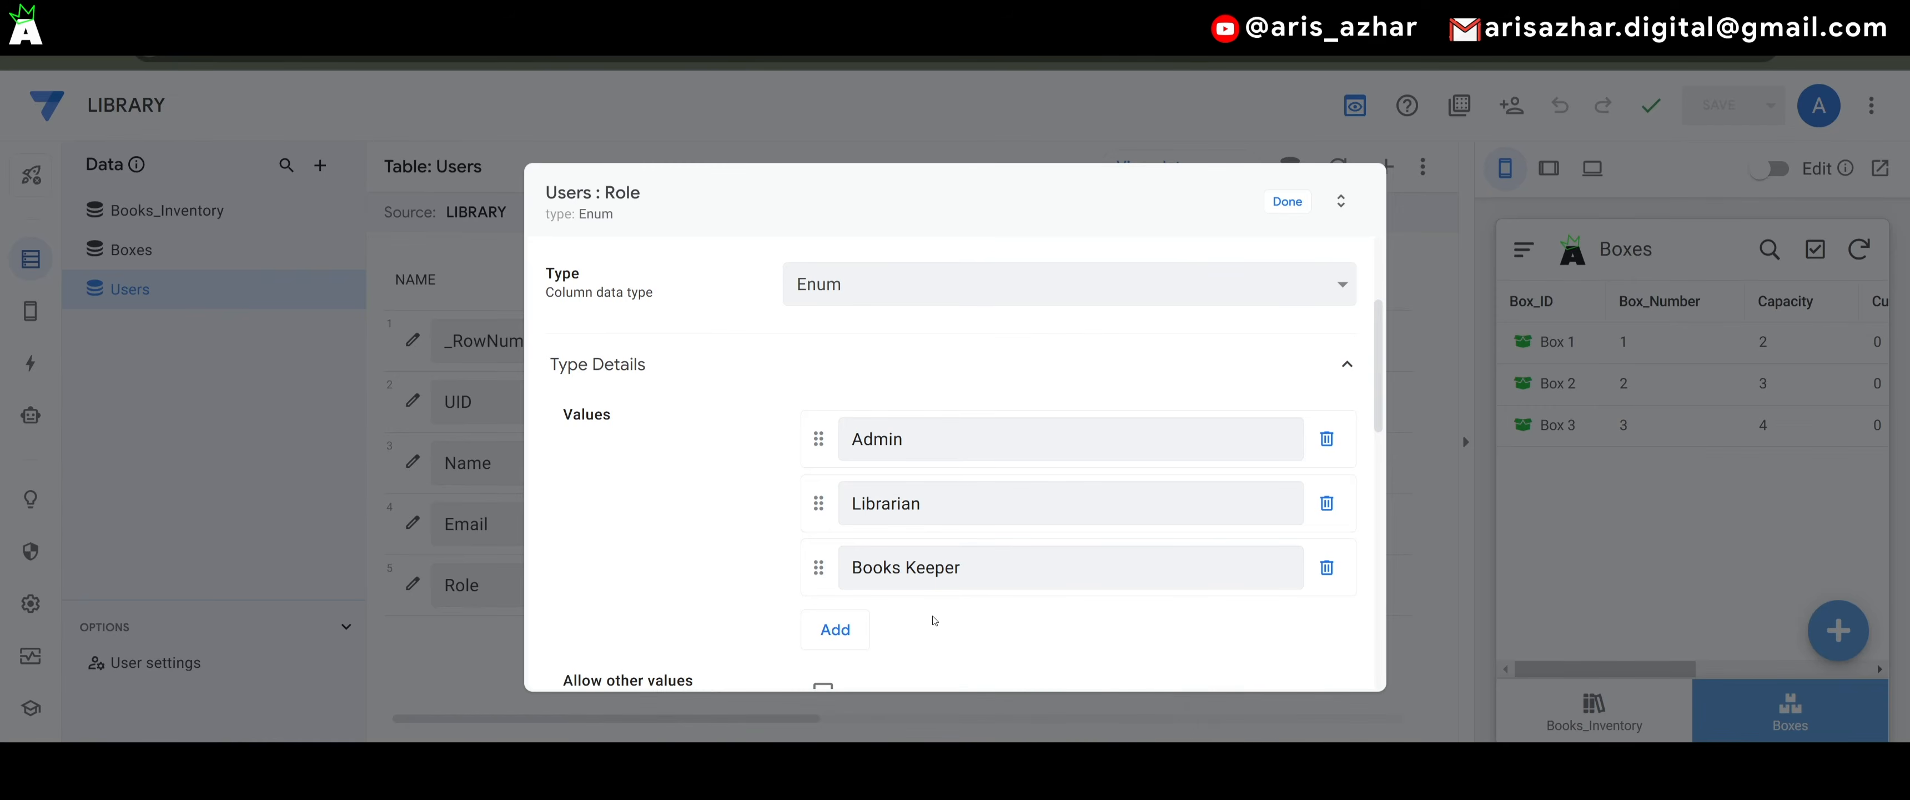
click(1287, 202)
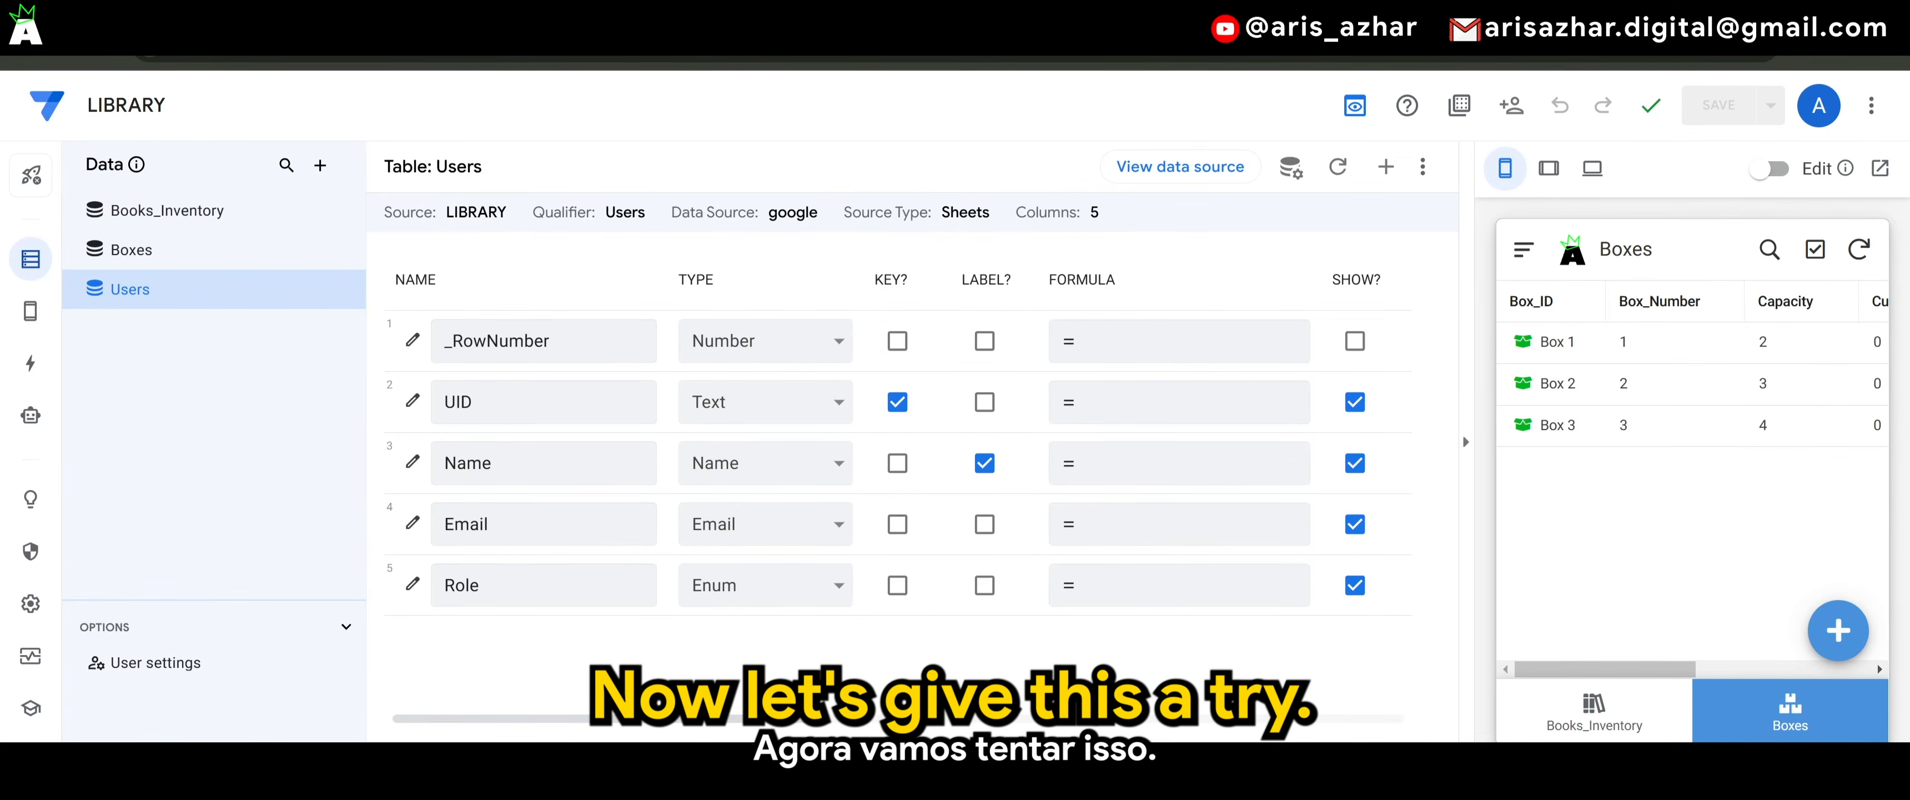
- Open the full-page app preview and check the capacity of each box in the Boxes view
click(1592, 167)
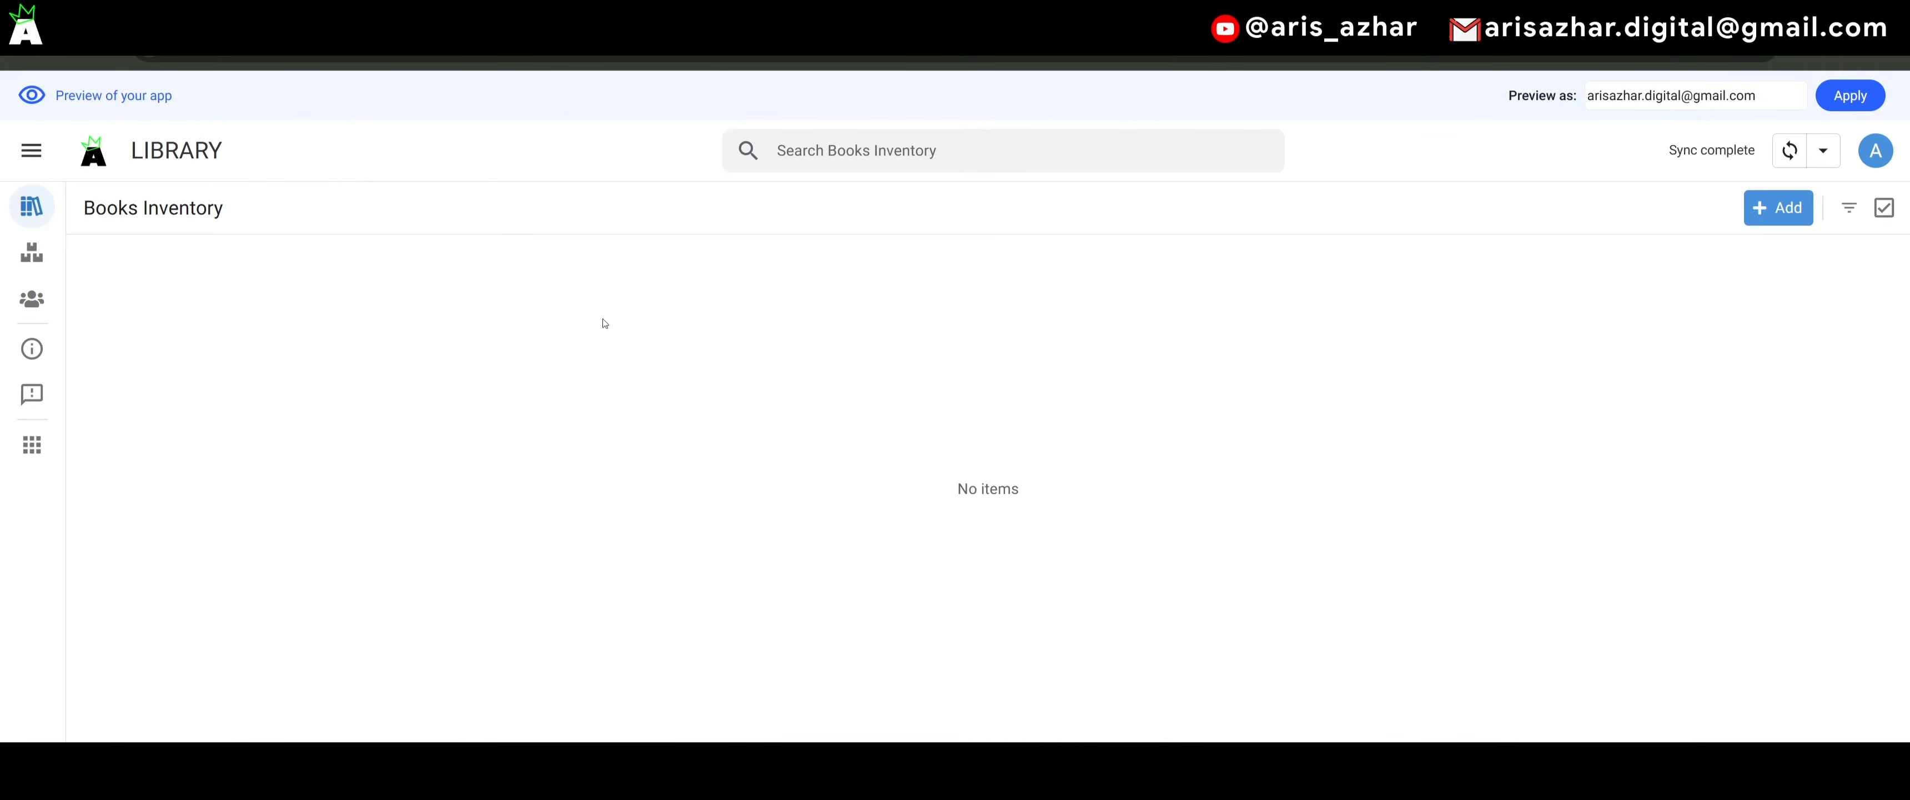
click(31, 252)
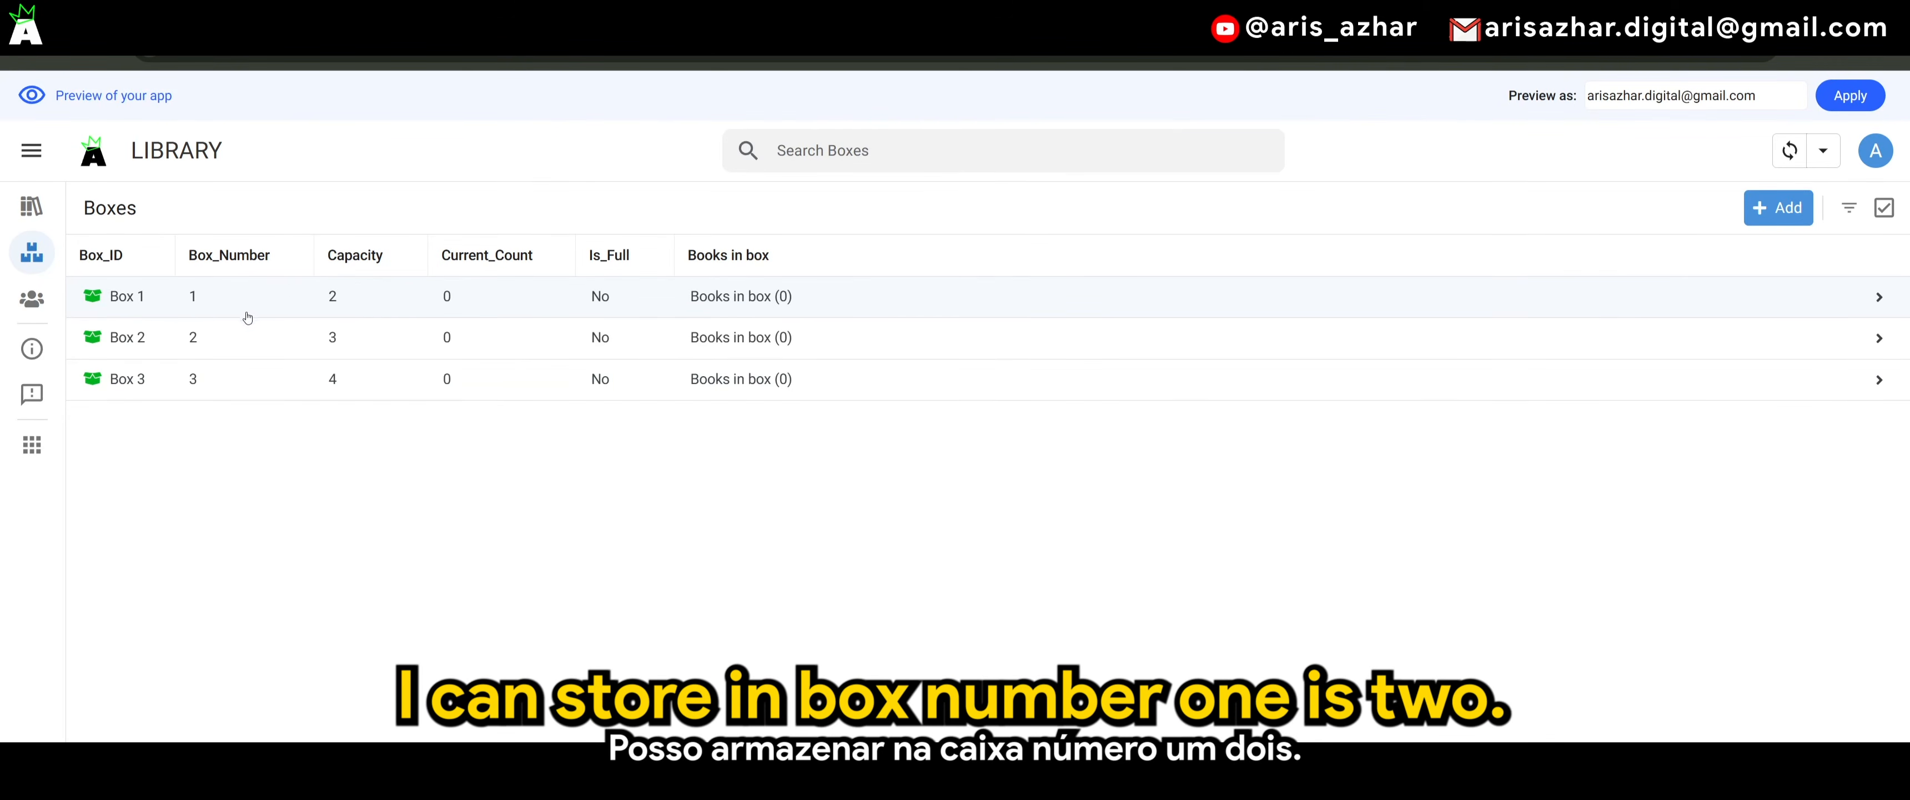
- Add a book titled "Lalaland" with its author's name, store it in Box 1, and check the box's count in Boxes
click(31, 215)
click(1771, 221)
click(1301, 331)
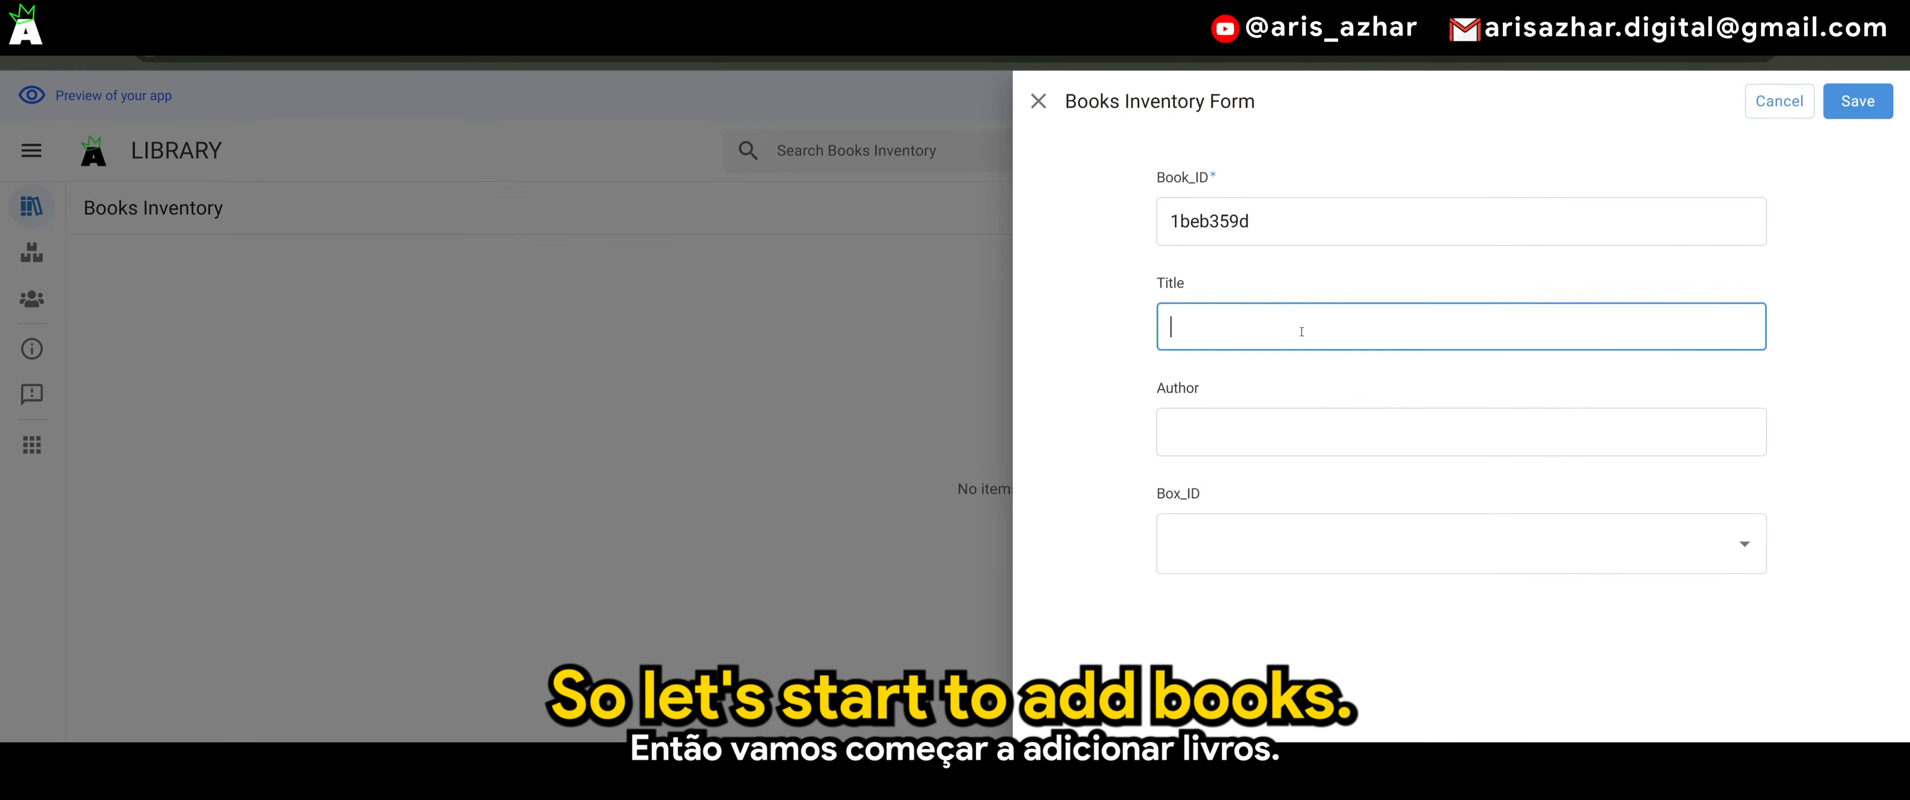
text(Lala)
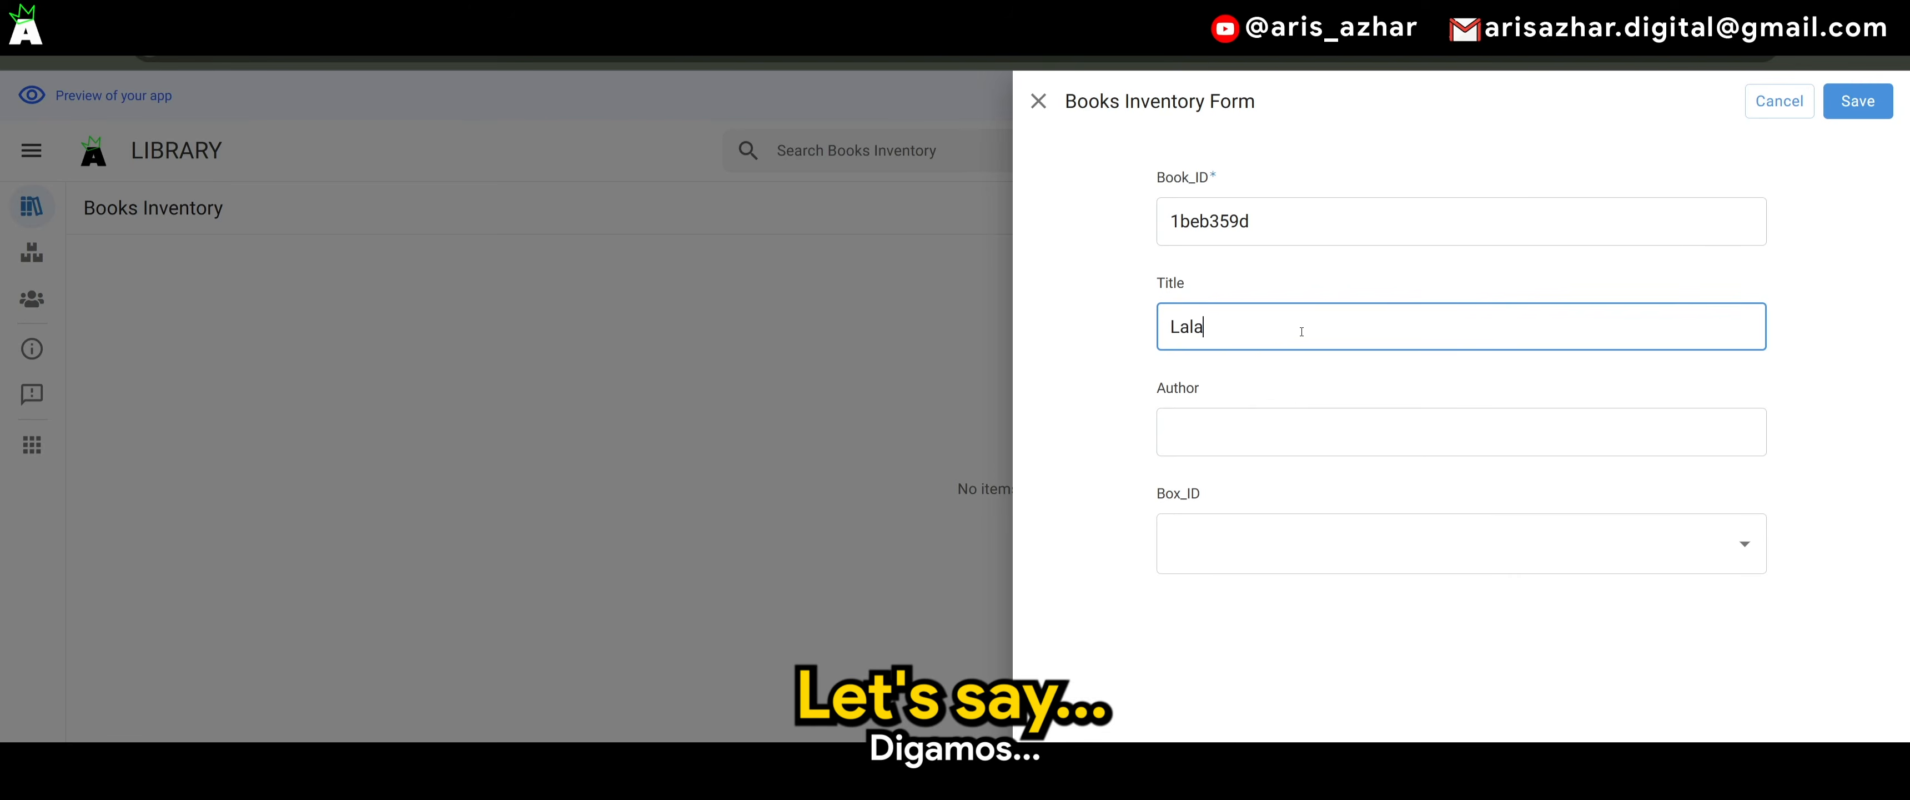
text(land)
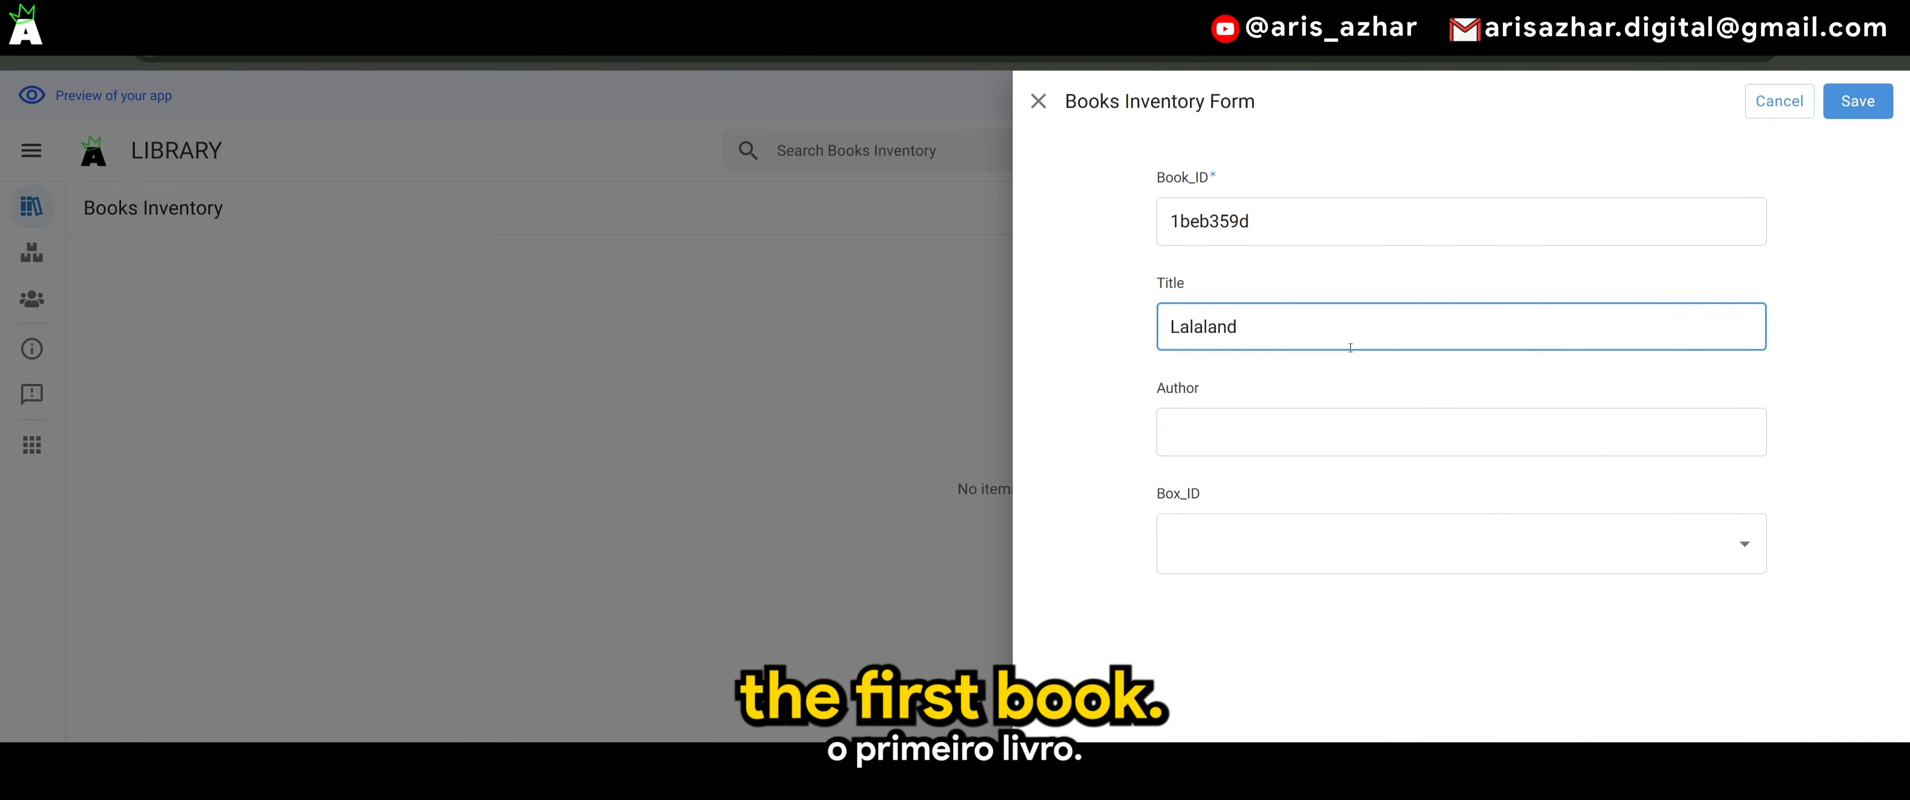
click(1301, 423)
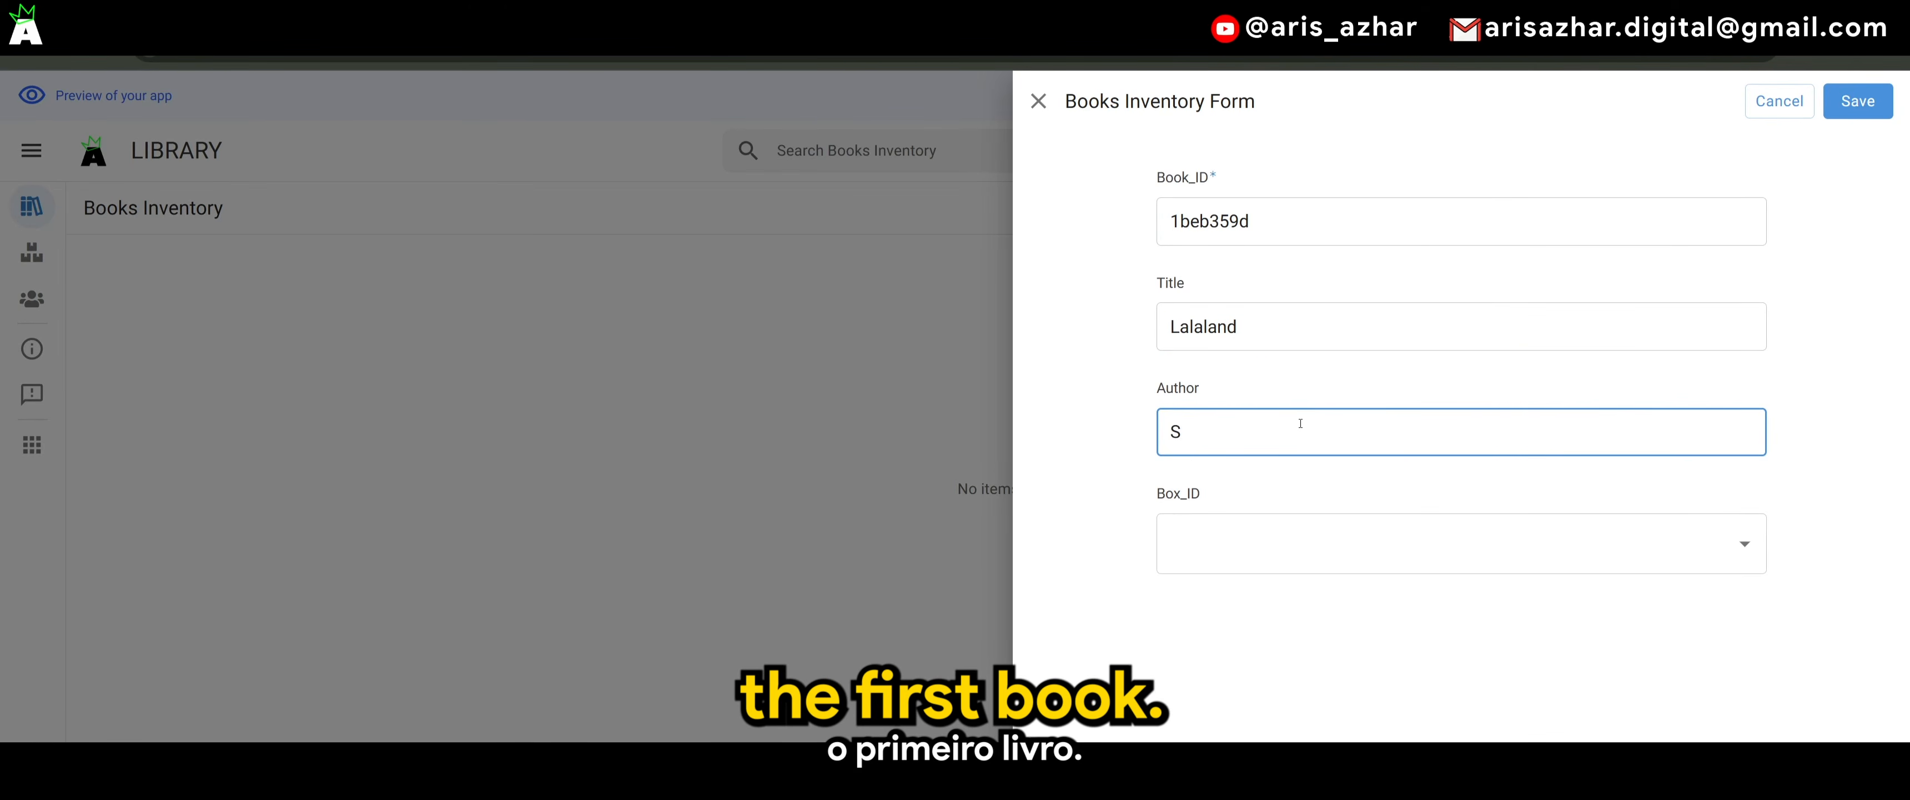
text(Steven)
click(1287, 535)
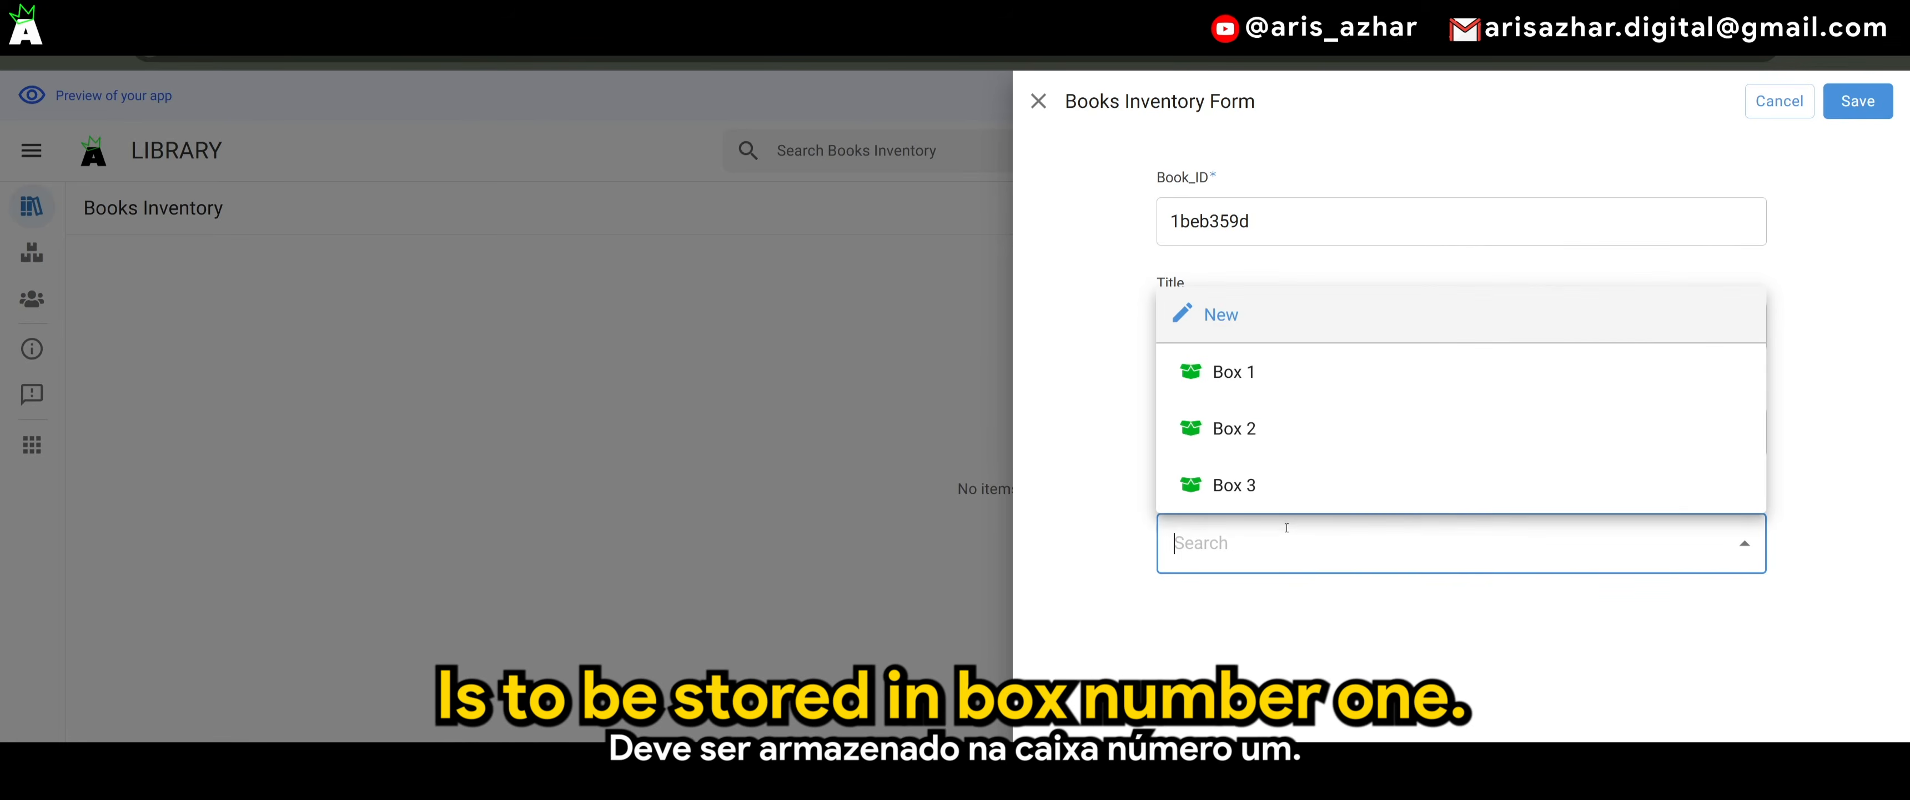
click(1255, 378)
click(1858, 101)
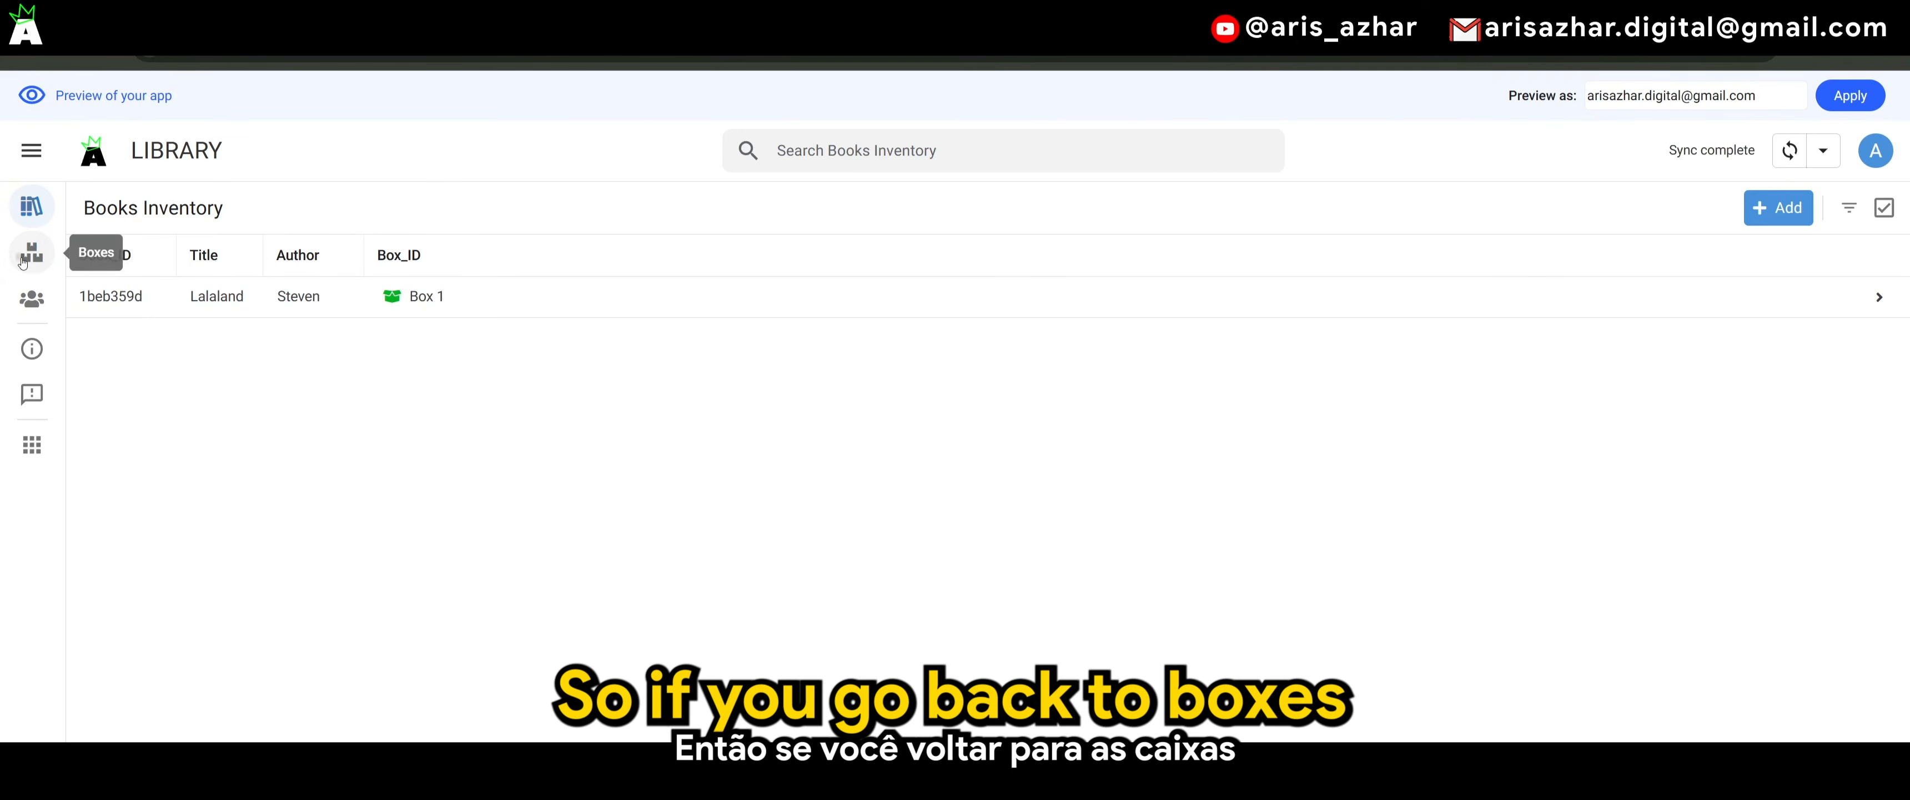
click(31, 254)
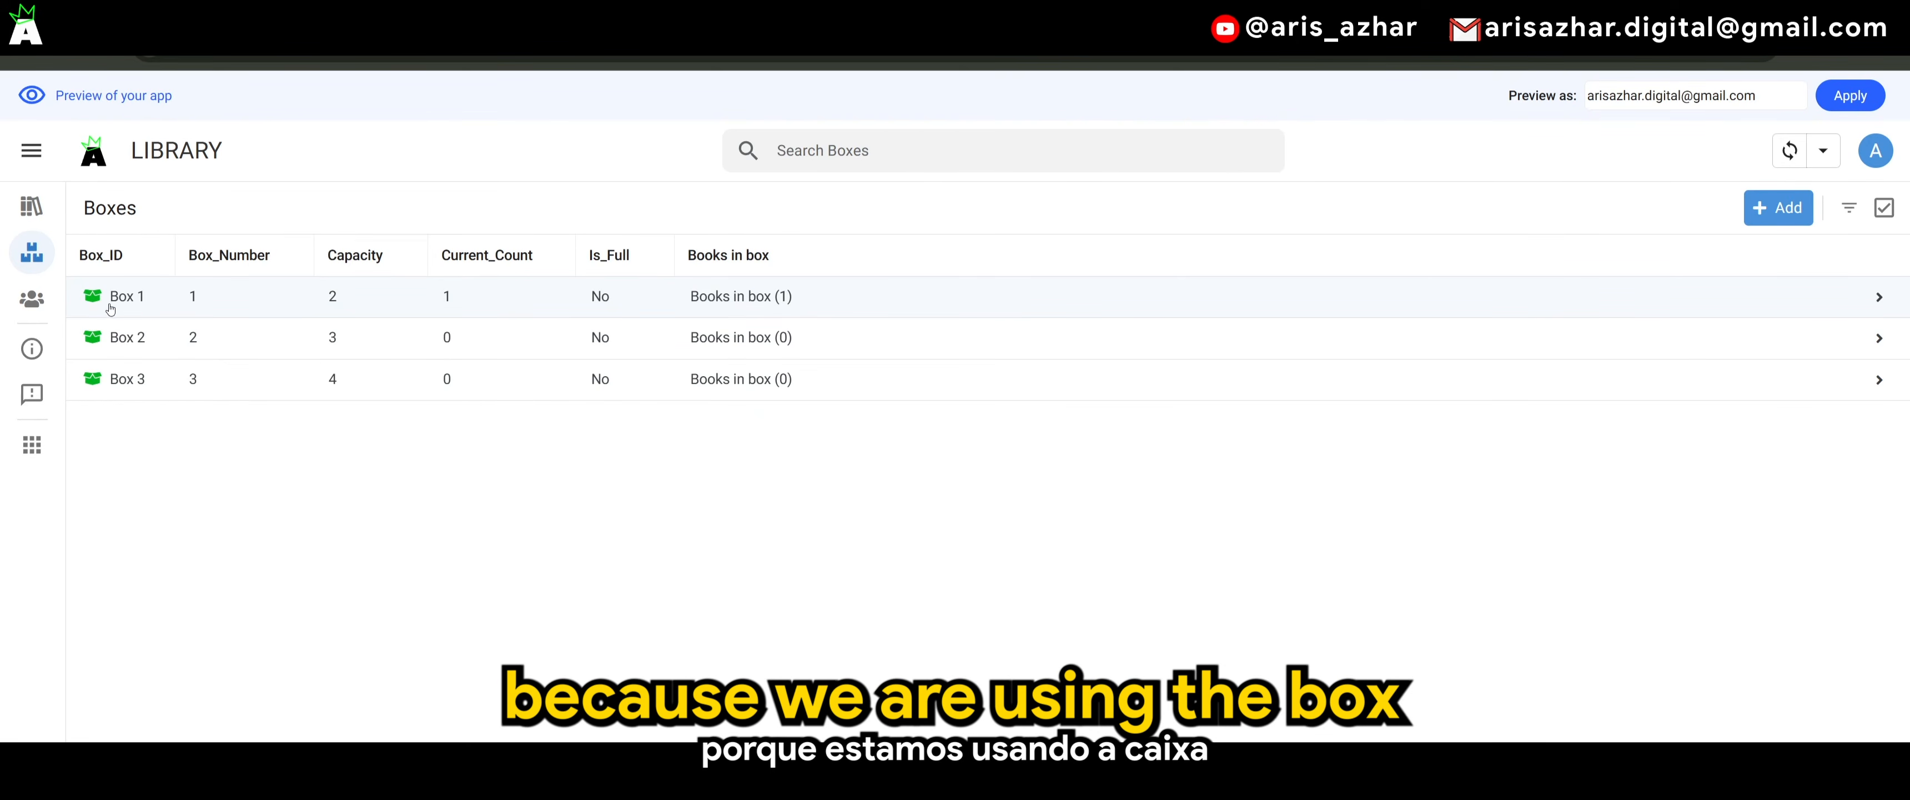
- Add a second book titled "Science fiction" with its author's name and store it in Box 1
click(35, 204)
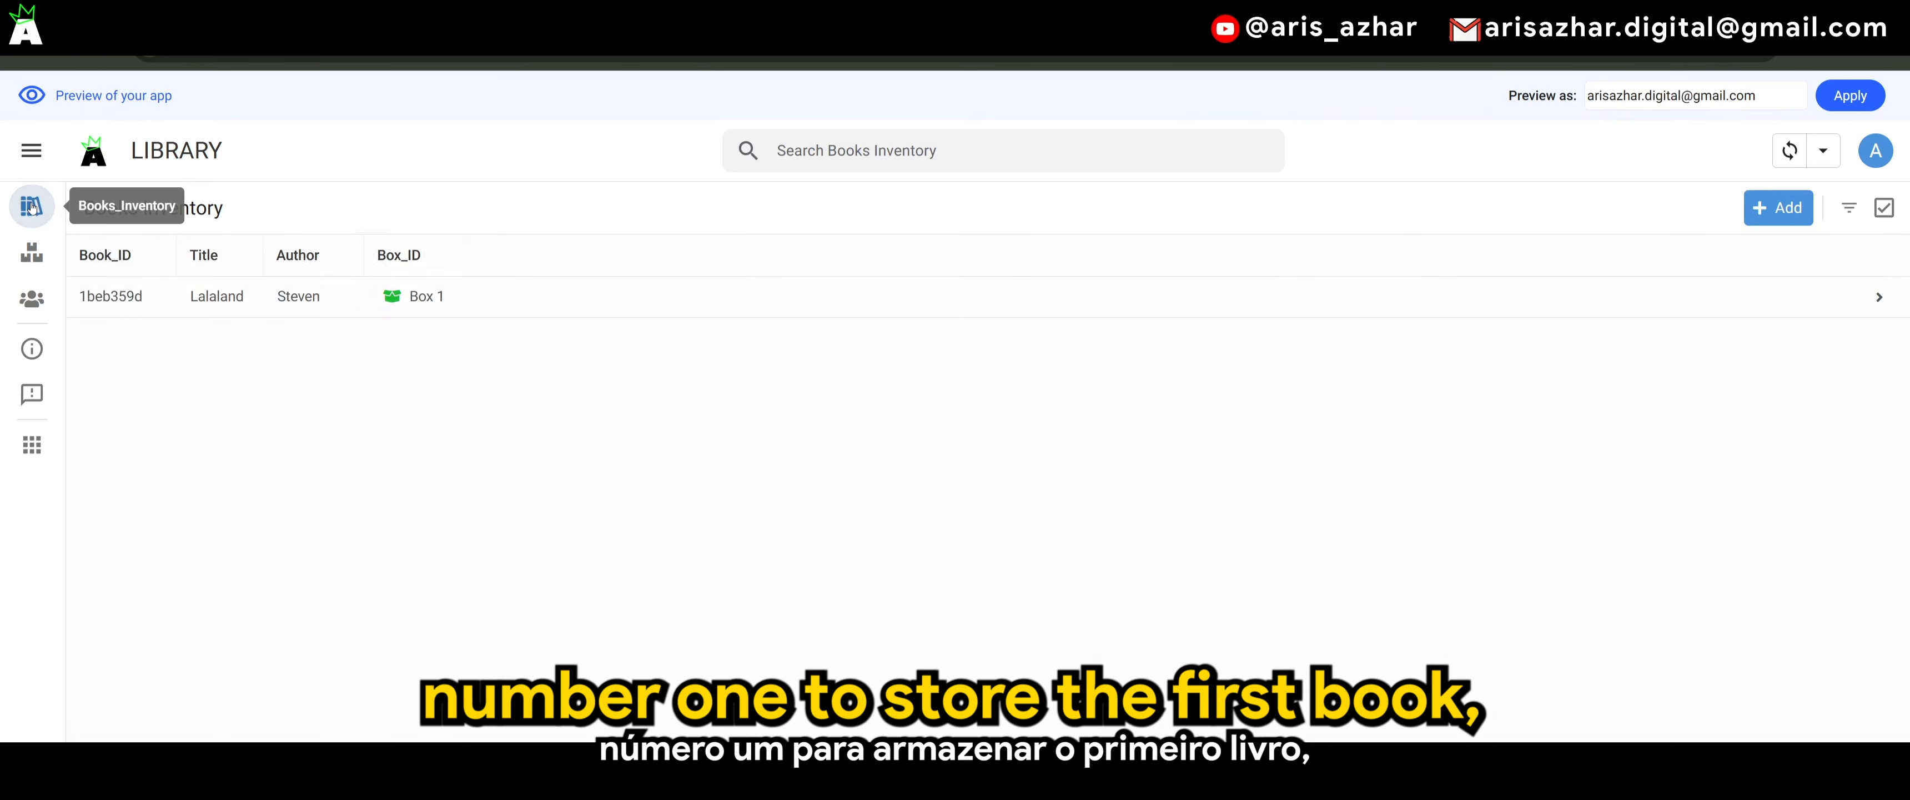
click(1806, 219)
click(1267, 333)
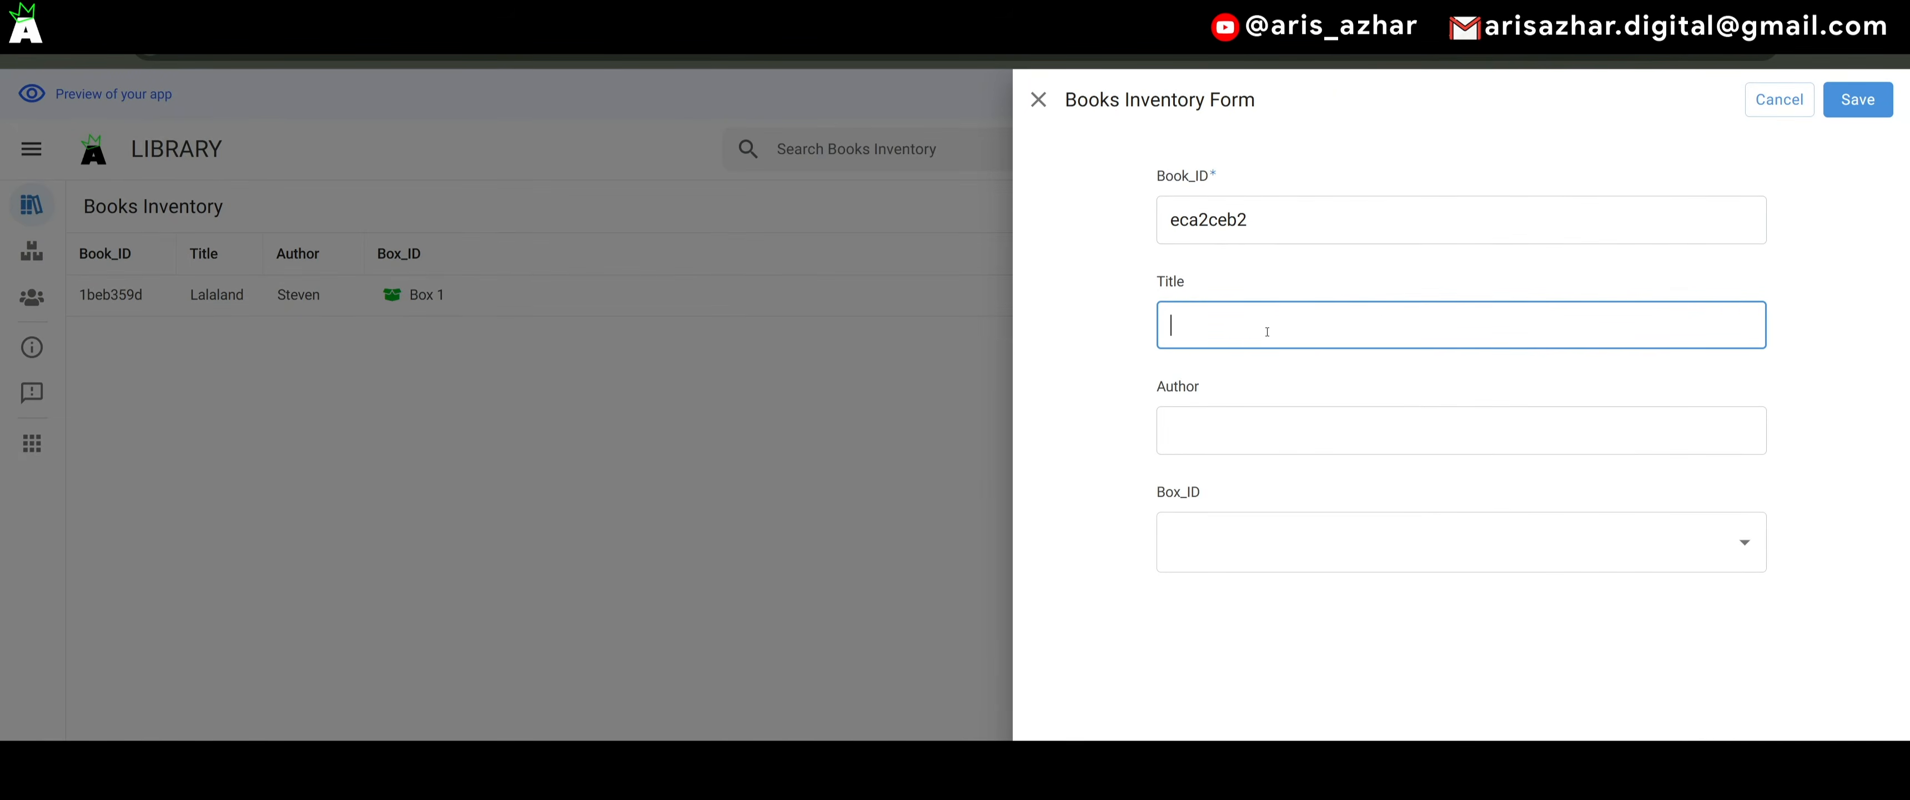
text(Science )
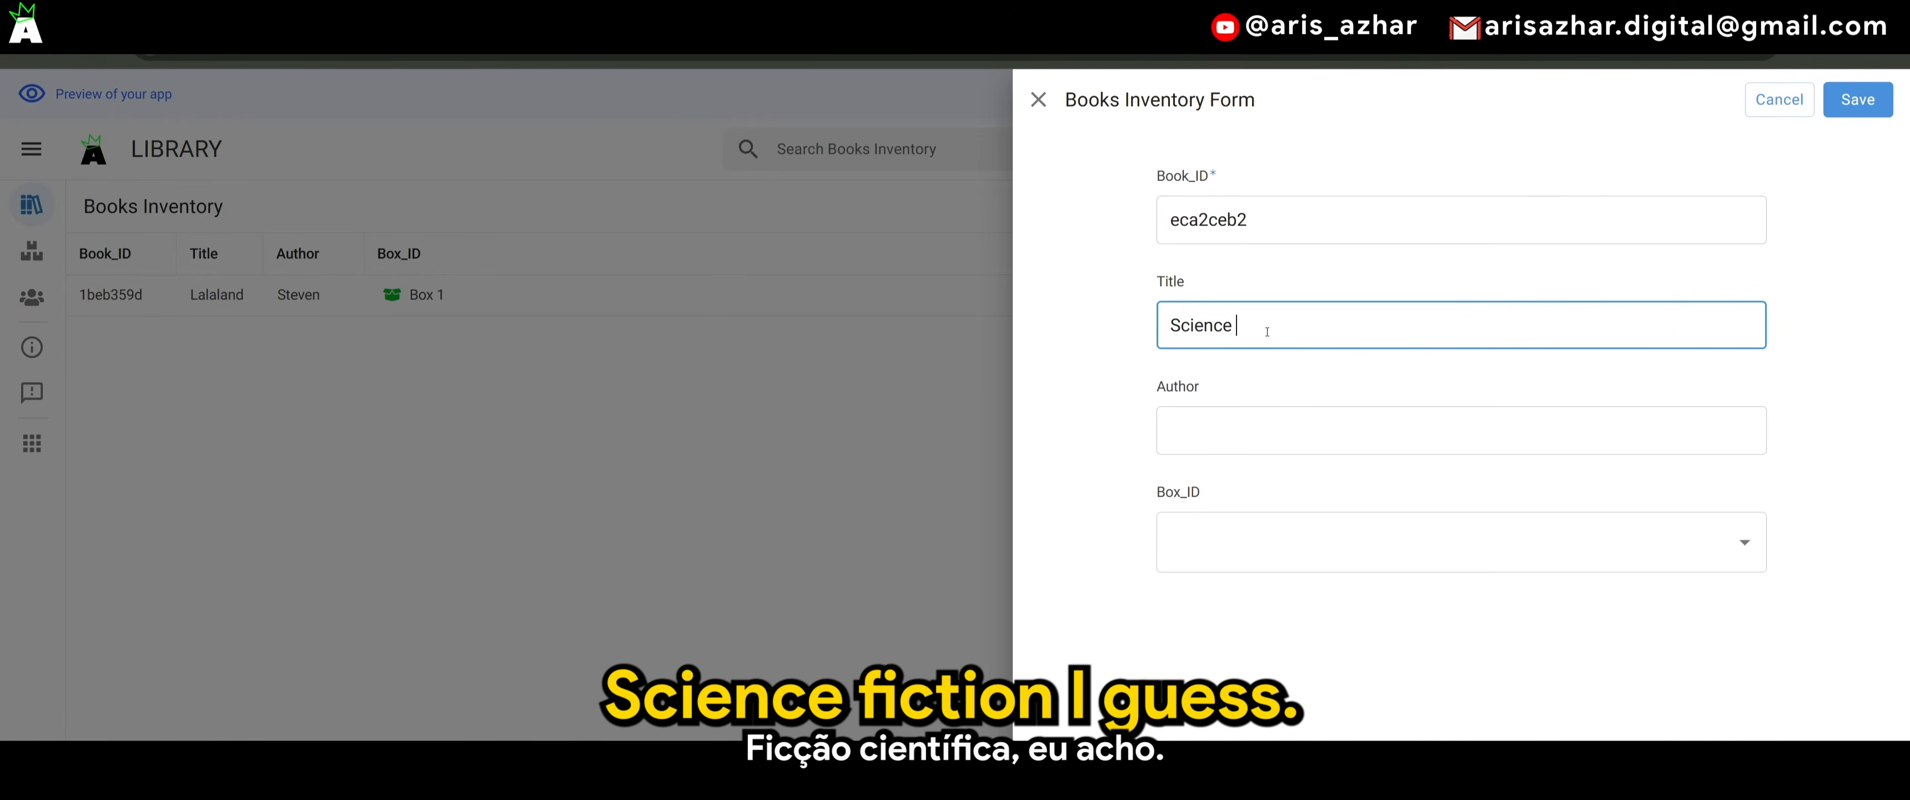
text(fiction)
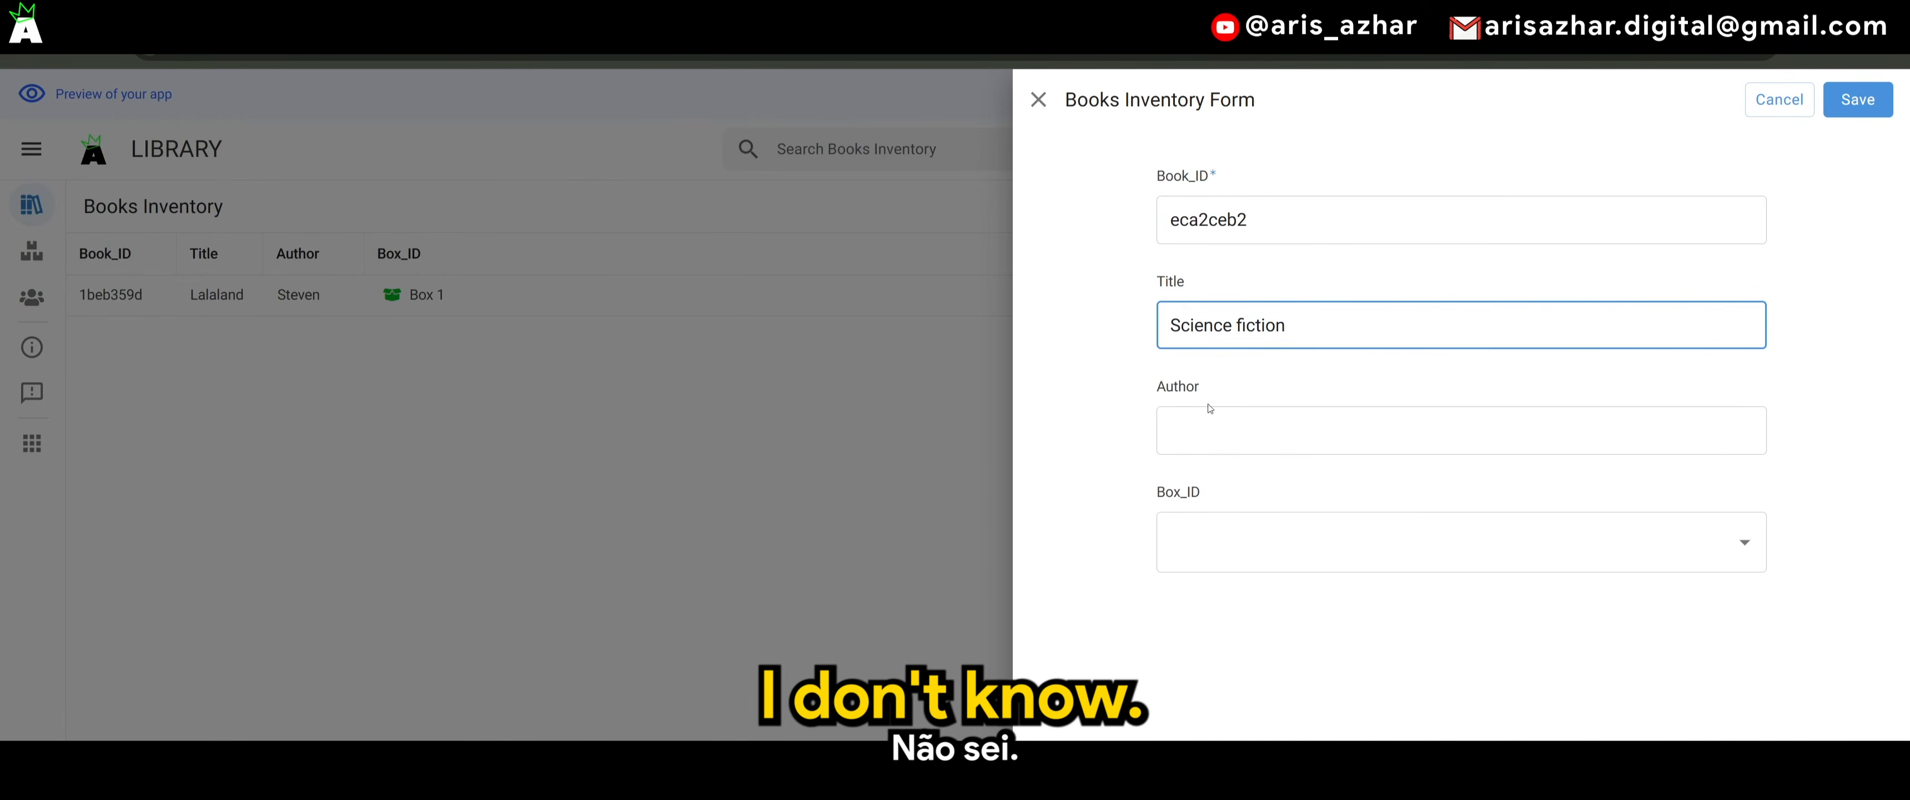
click(1236, 437)
text(Jack)
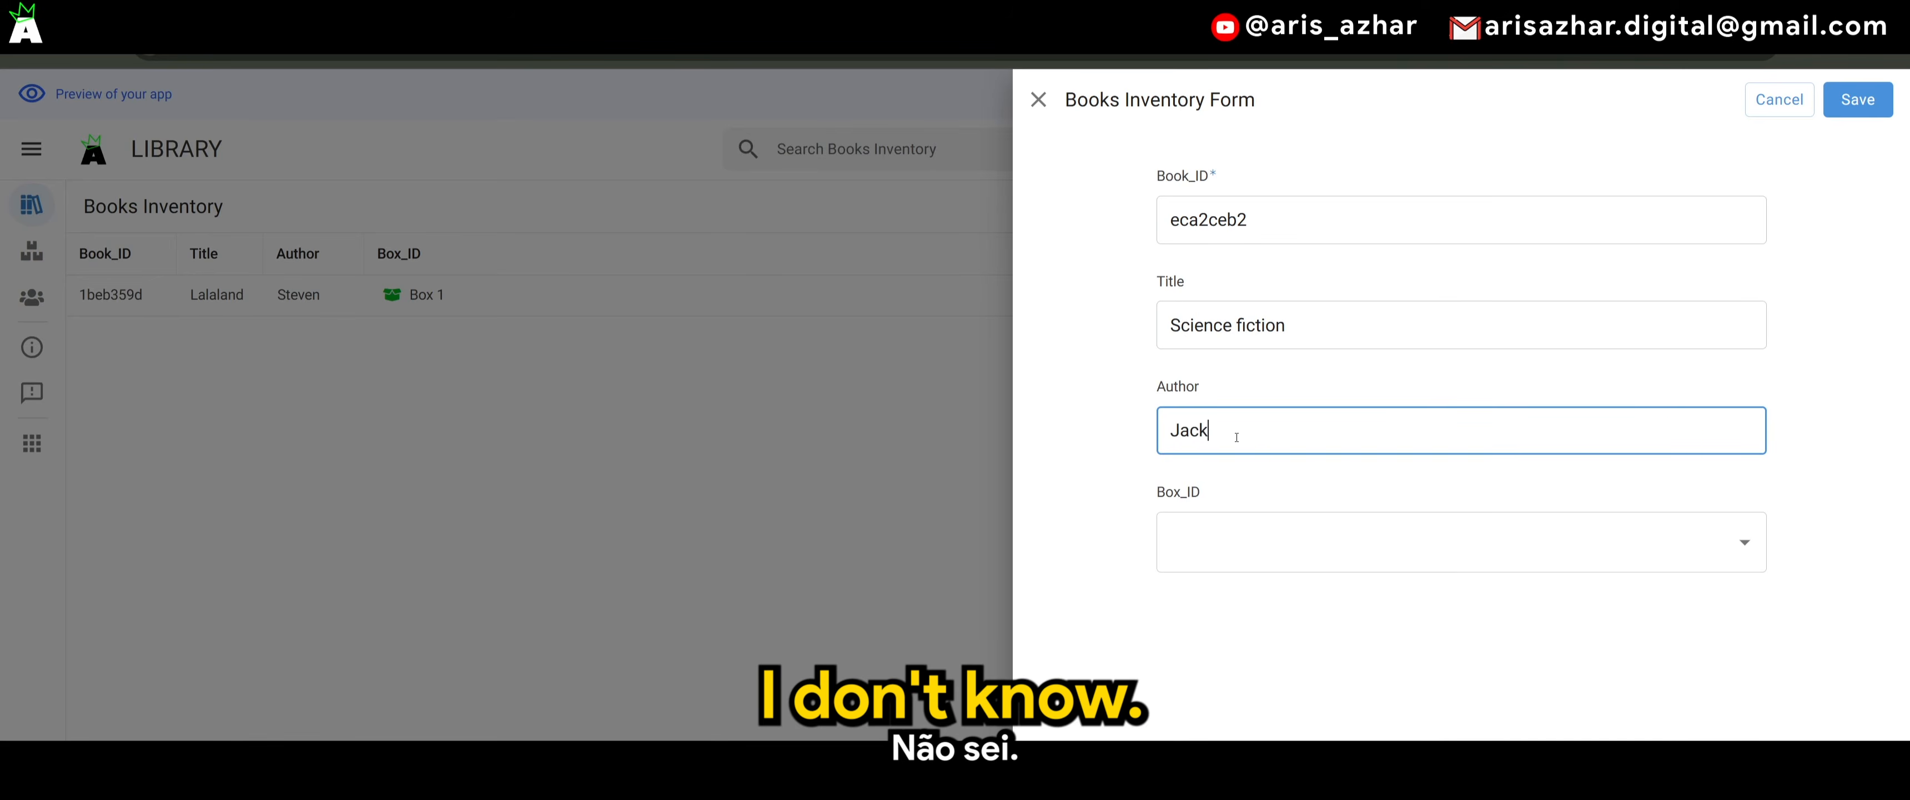
click(1260, 542)
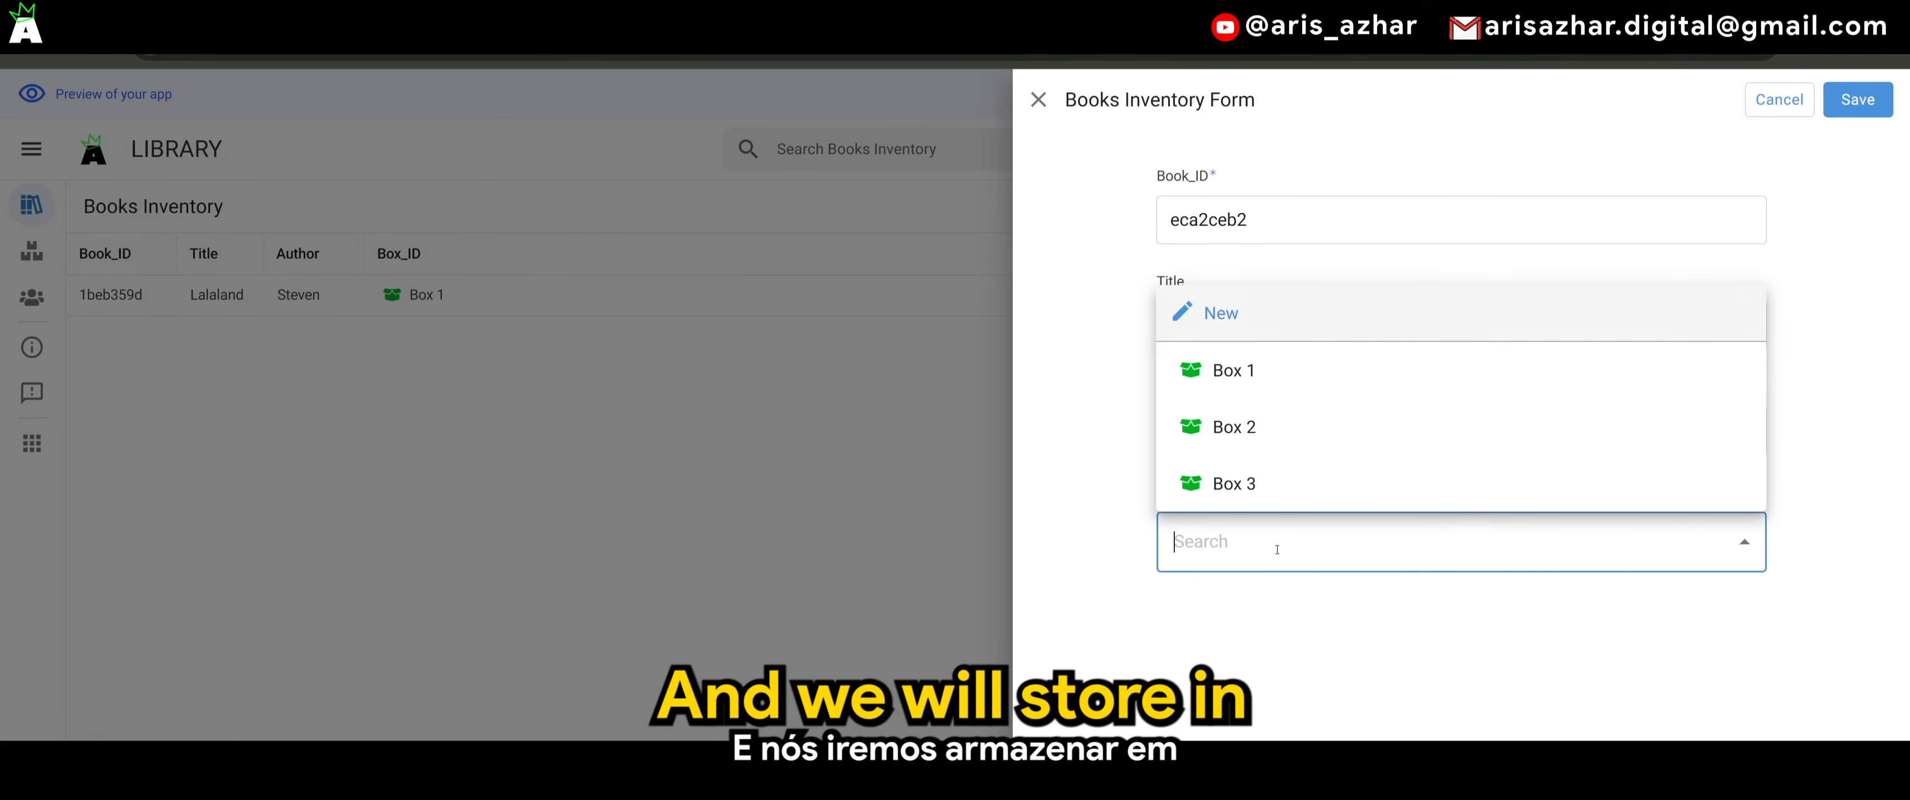
click(1286, 381)
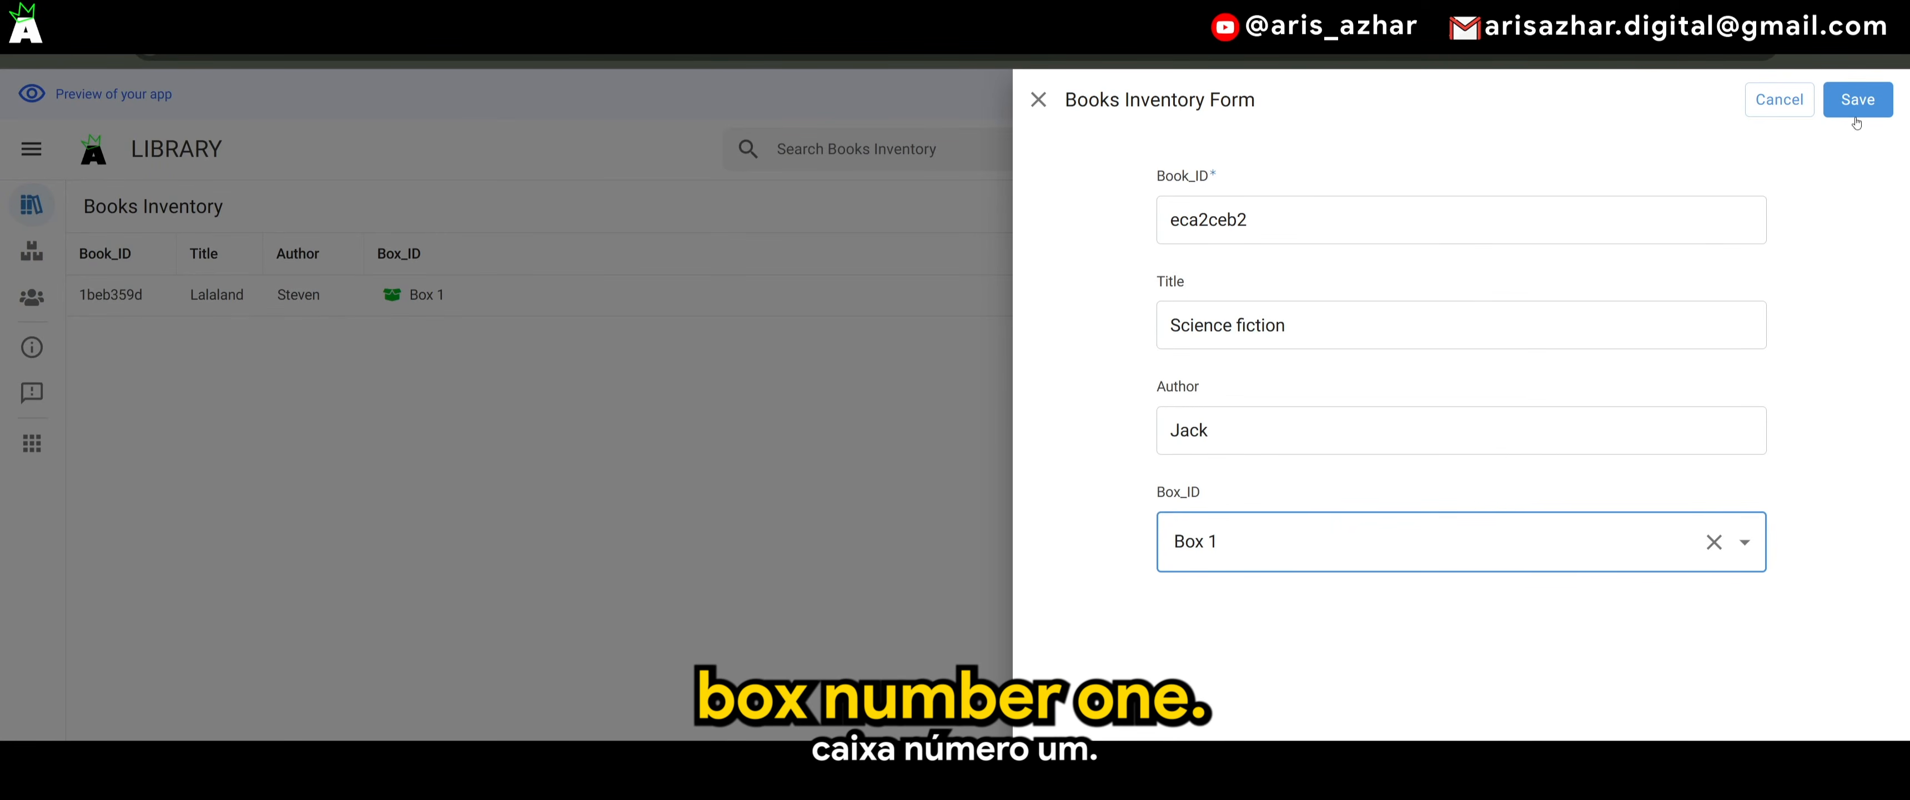
click(1858, 100)
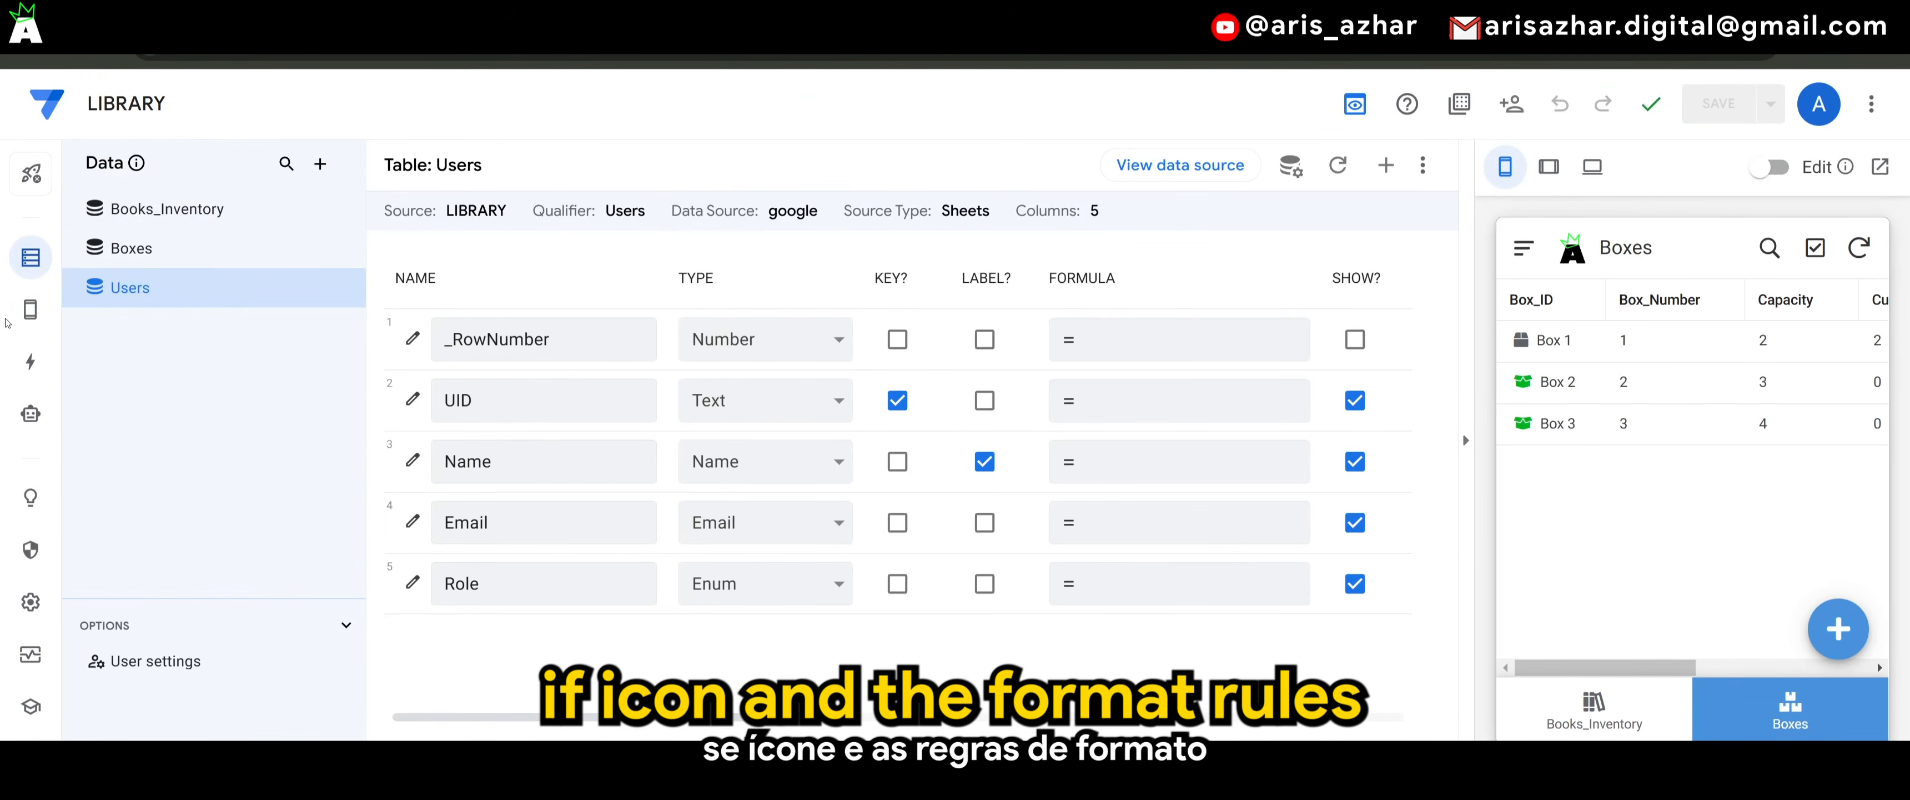
- Switch to the app editor and examine the BOX OPEN and BOX CLOSED format rules of the Boxes table
mouse_move(30, 309)
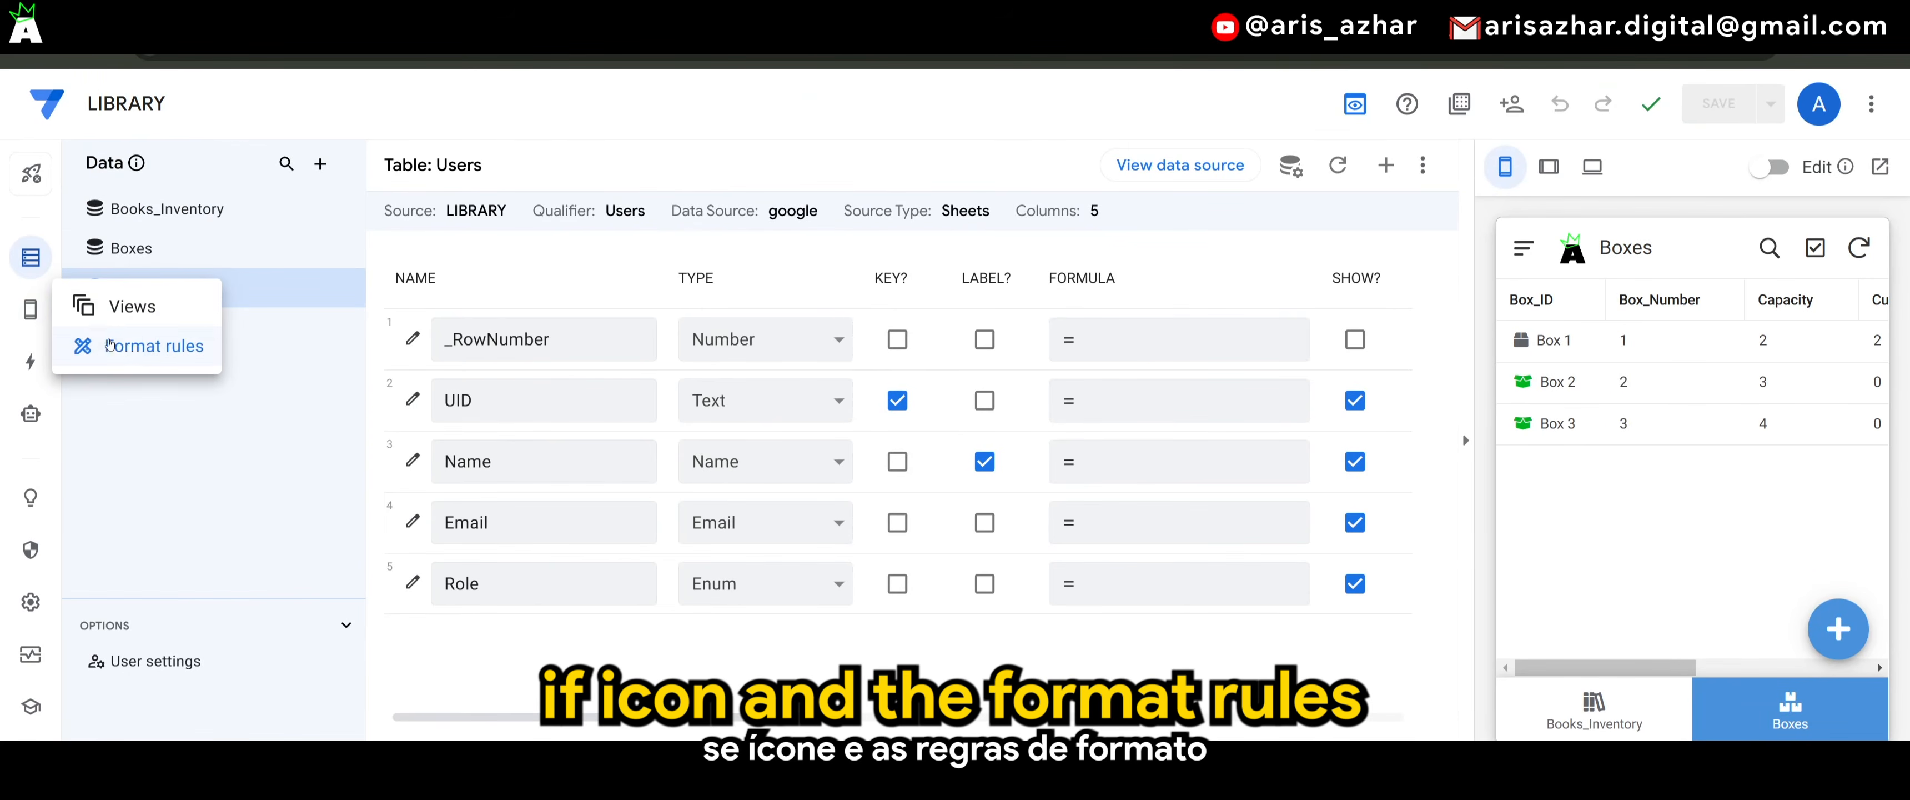
click(133, 343)
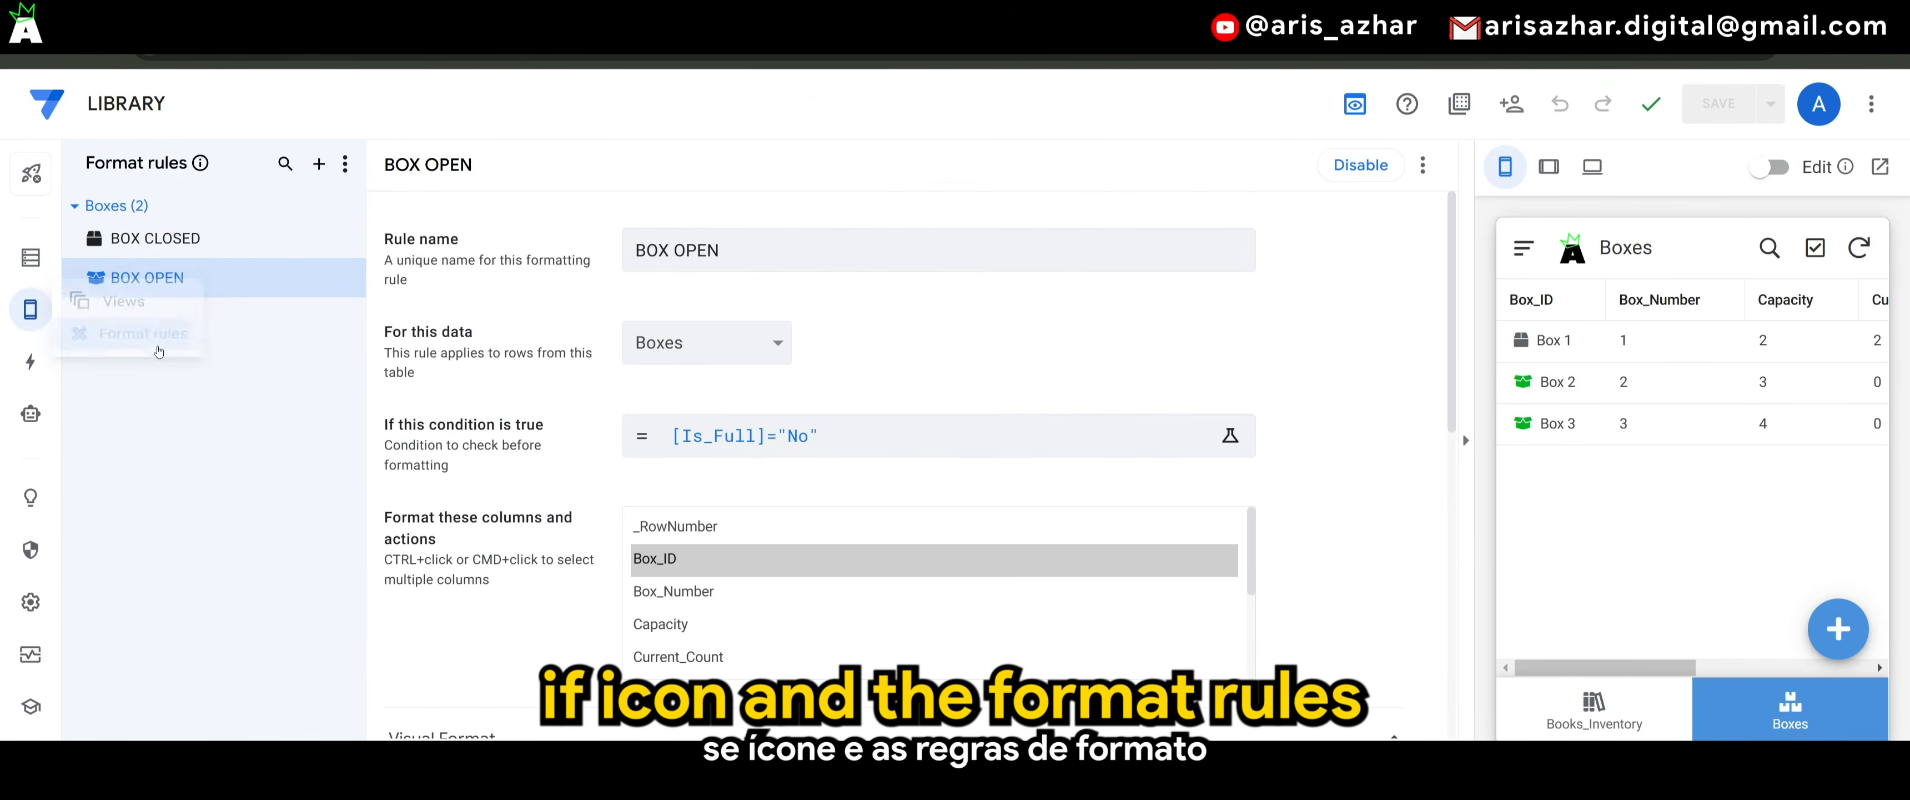
click(158, 254)
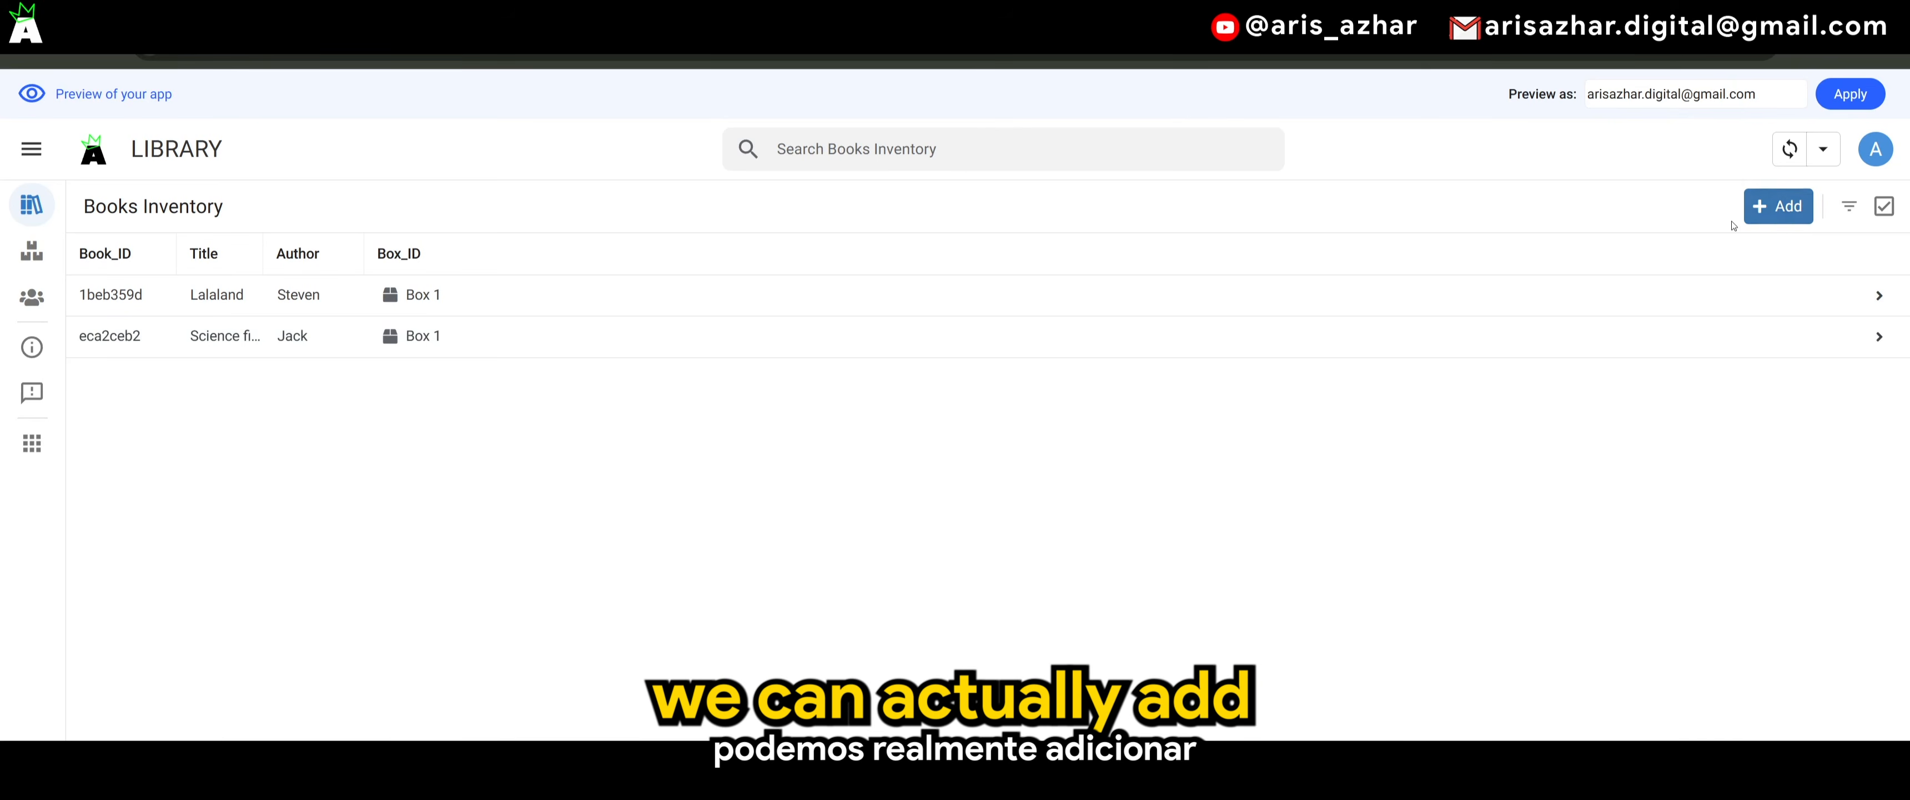
- Start a new book entry, check which boxes its Box_ID field offers, and leave the form without saving
click(1780, 206)
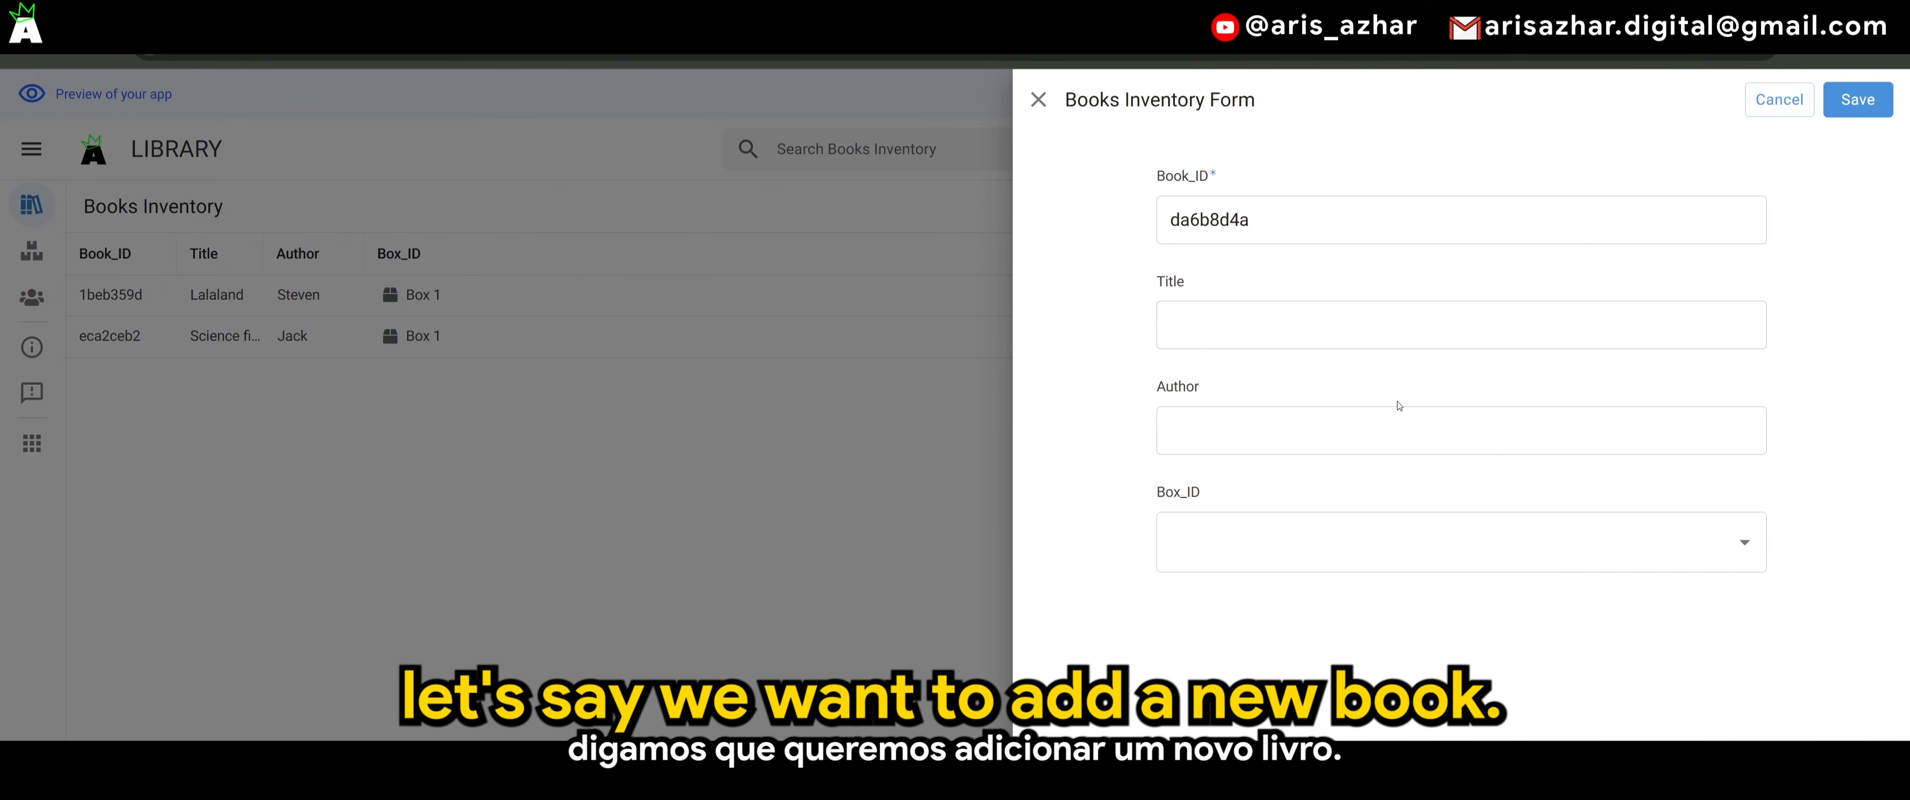
click(1300, 541)
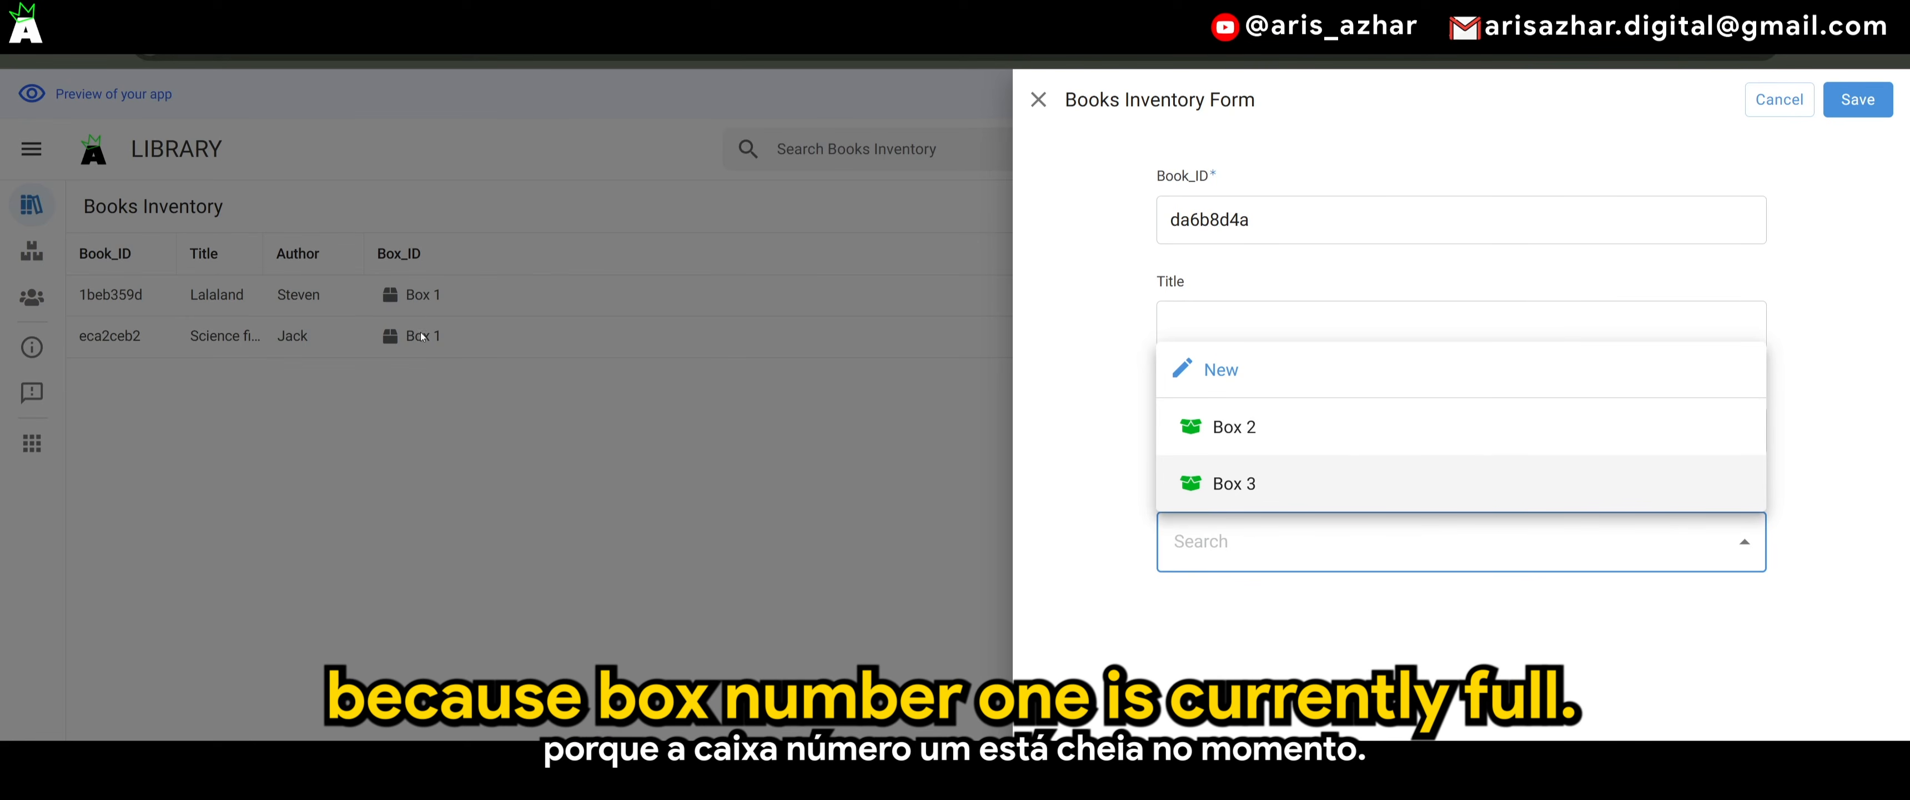
click(1131, 627)
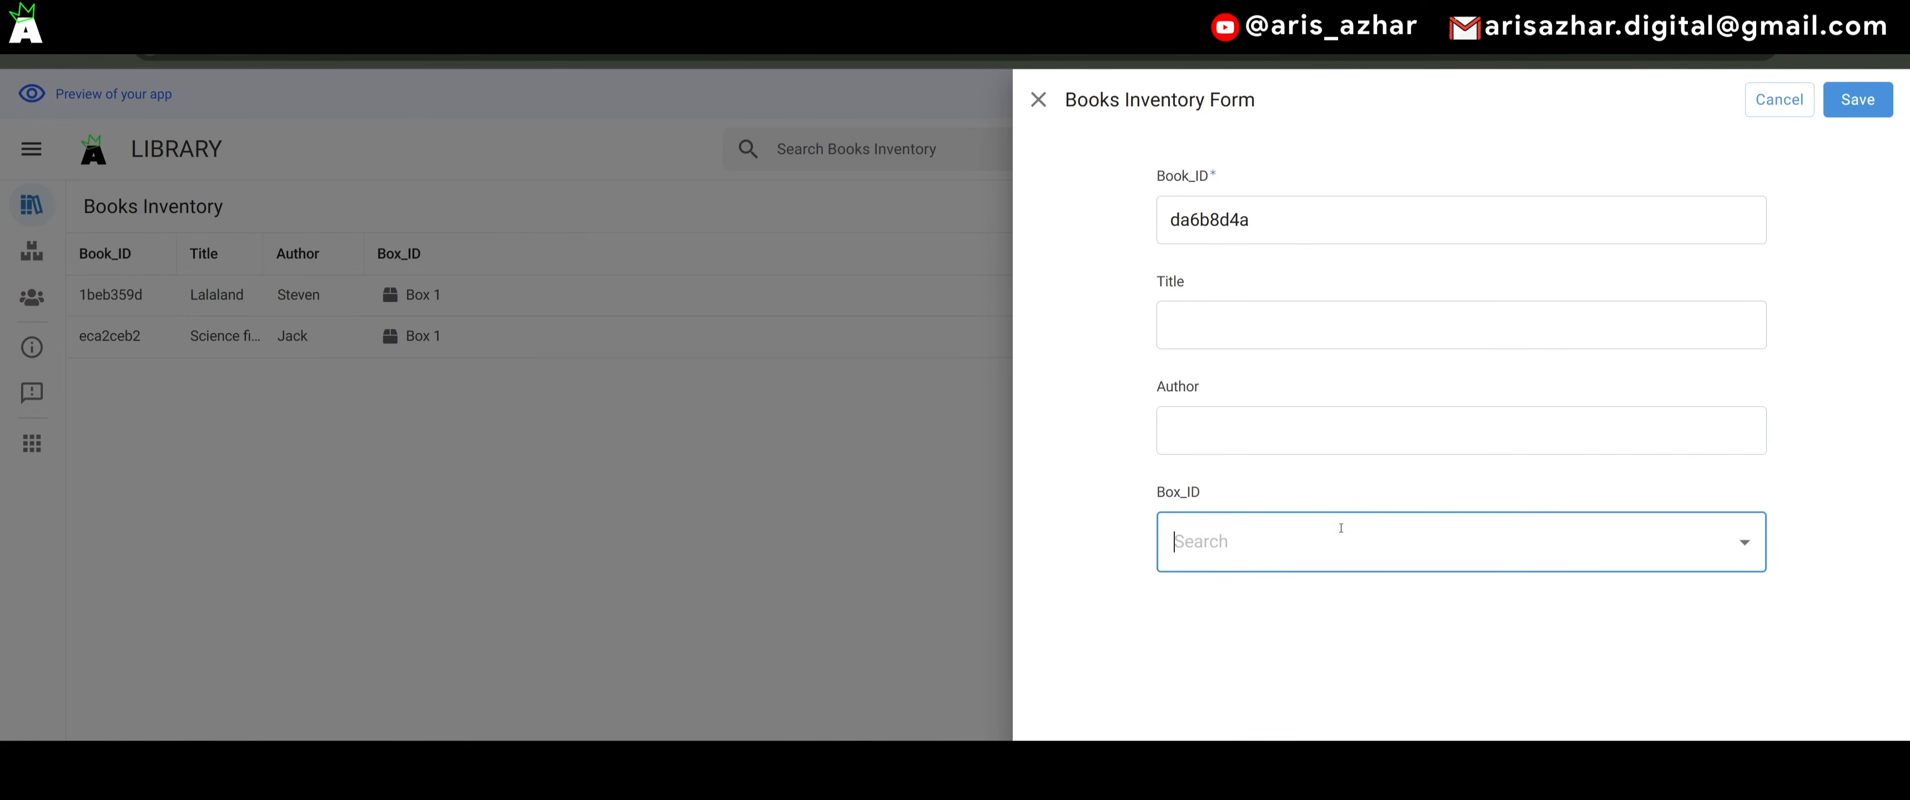
click(1039, 99)
- Open the "Lalaland" book for editing, check whether its Box_ID can be changed, and leave the form without saving
click(697, 310)
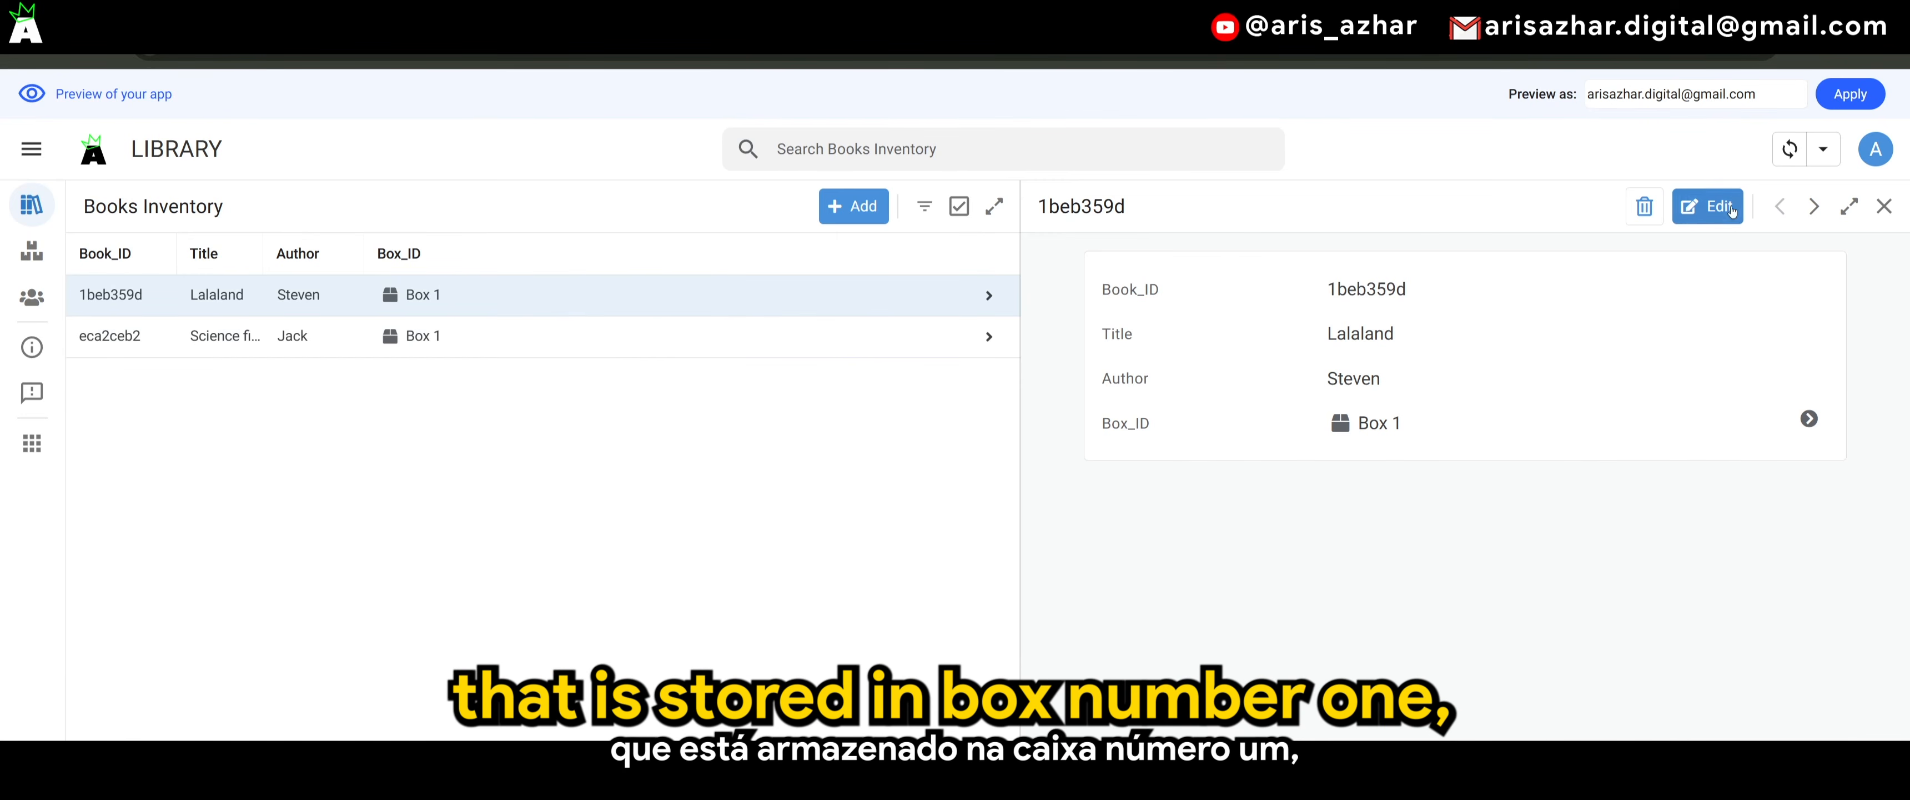
click(1707, 206)
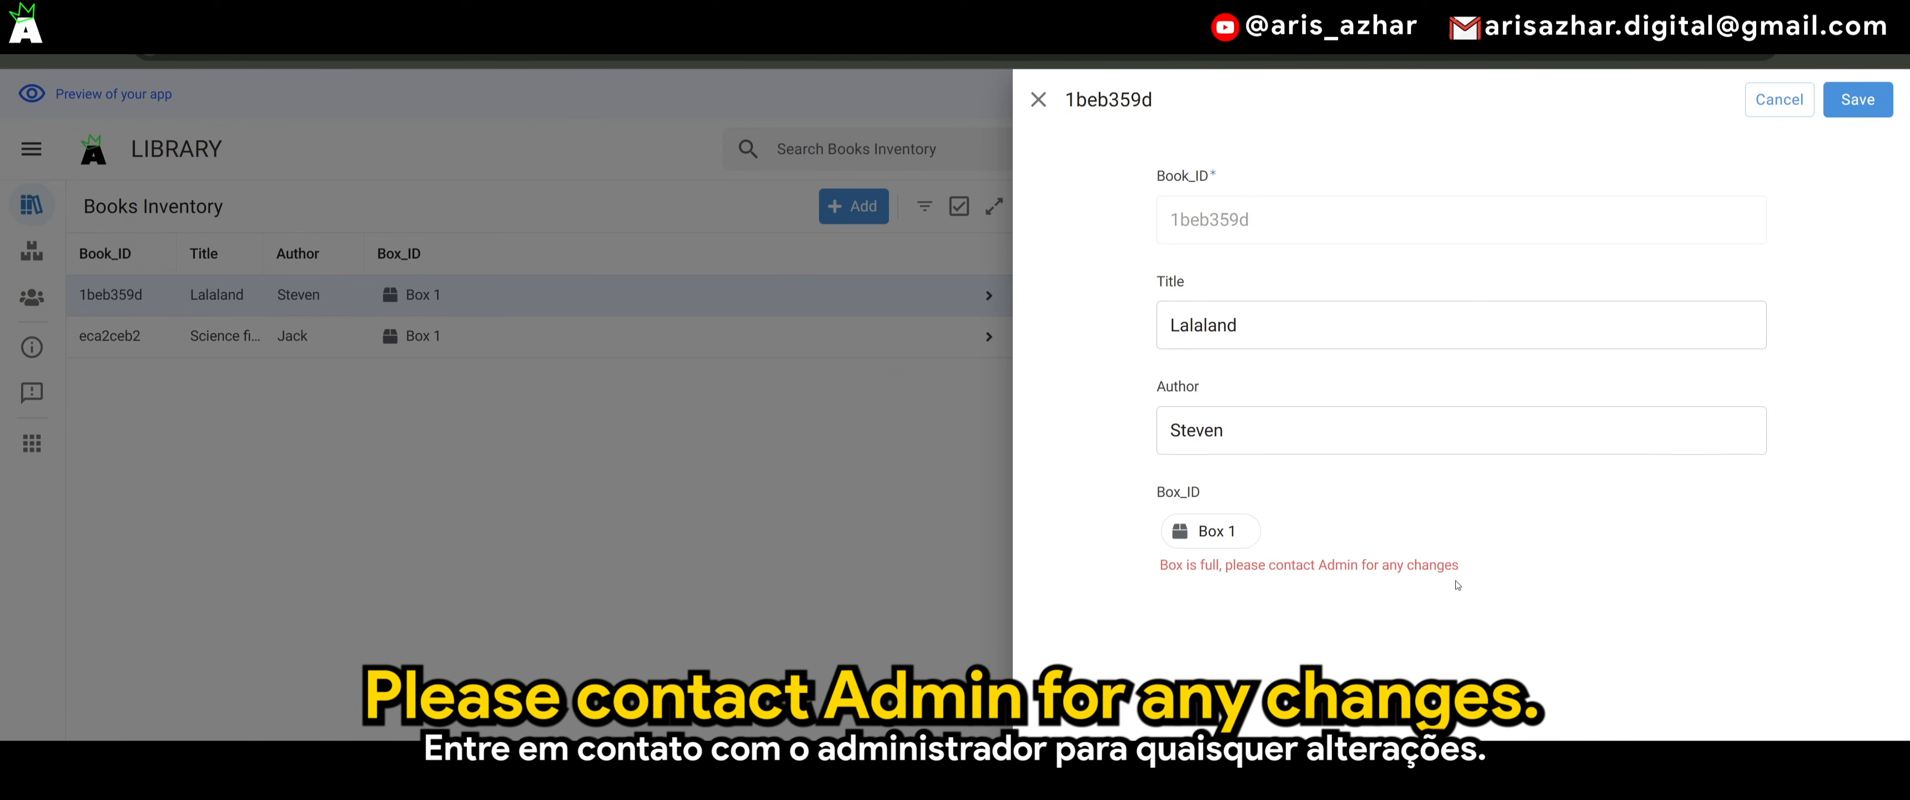
click(1039, 99)
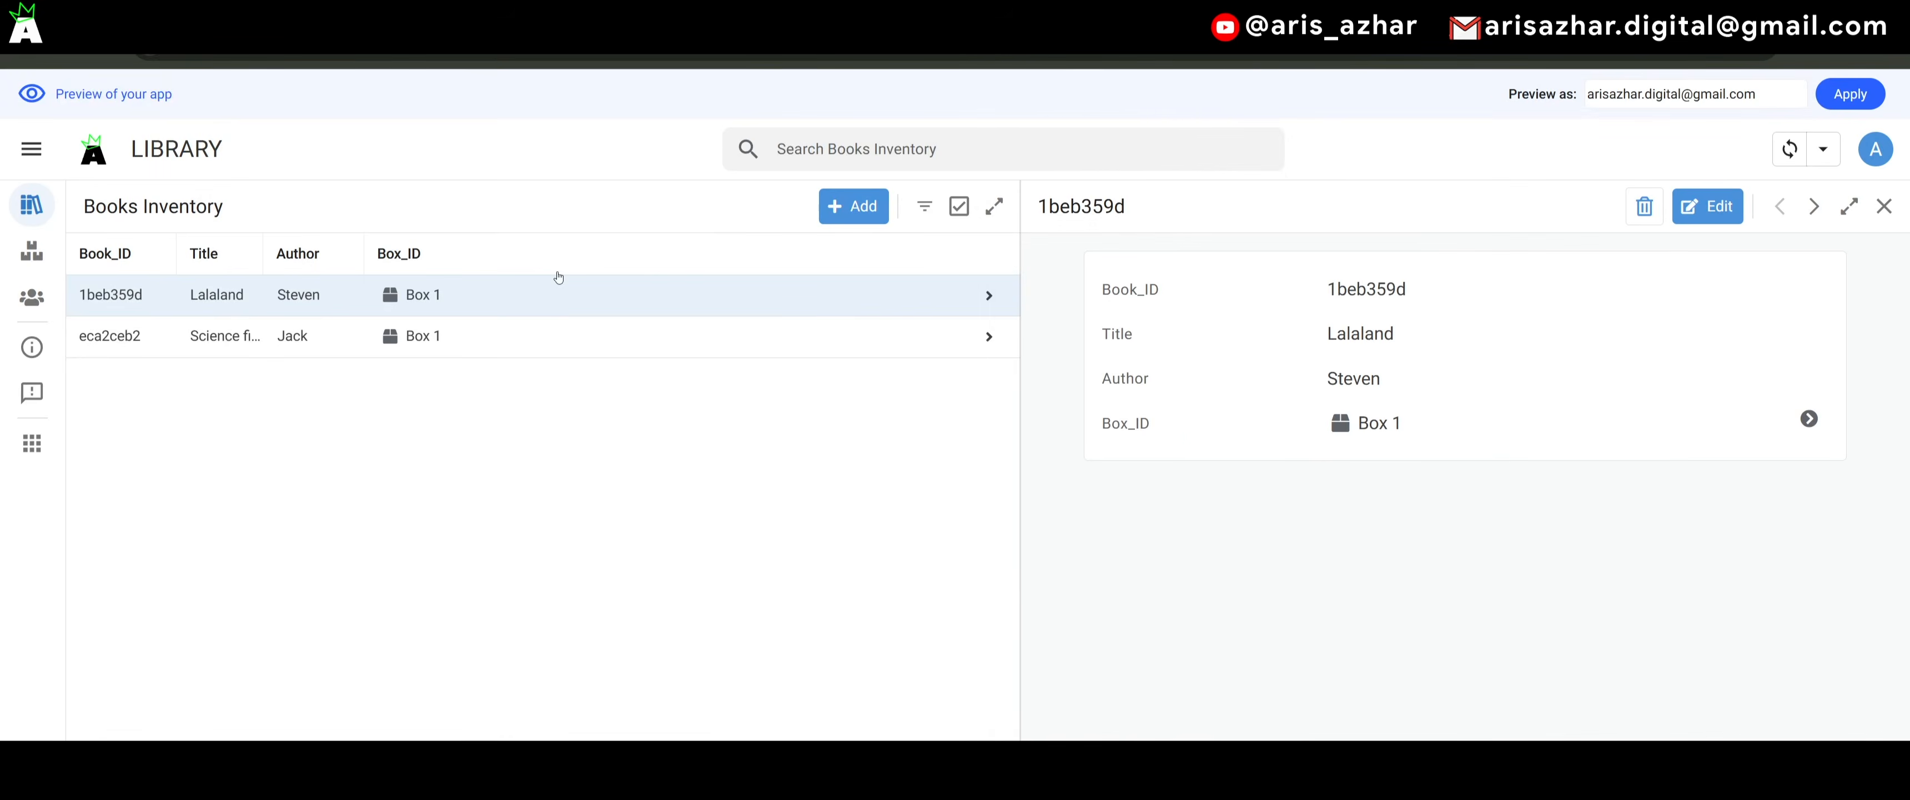
- Change the existing user's role to Admin in the Users view and save the record
click(17, 301)
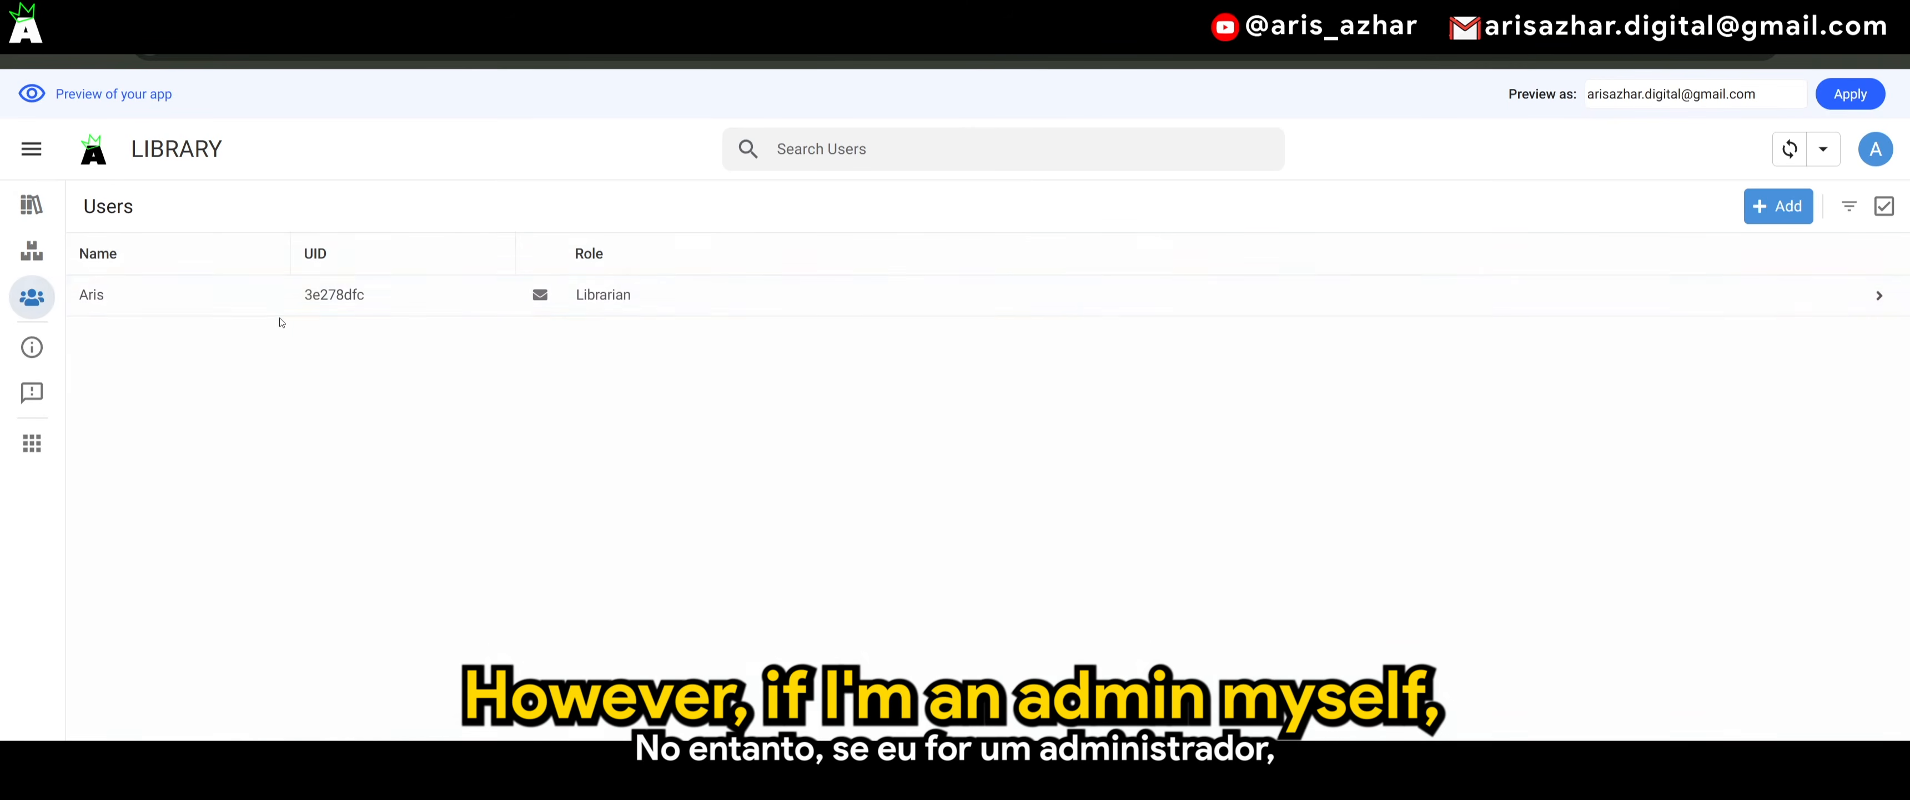
click(1778, 206)
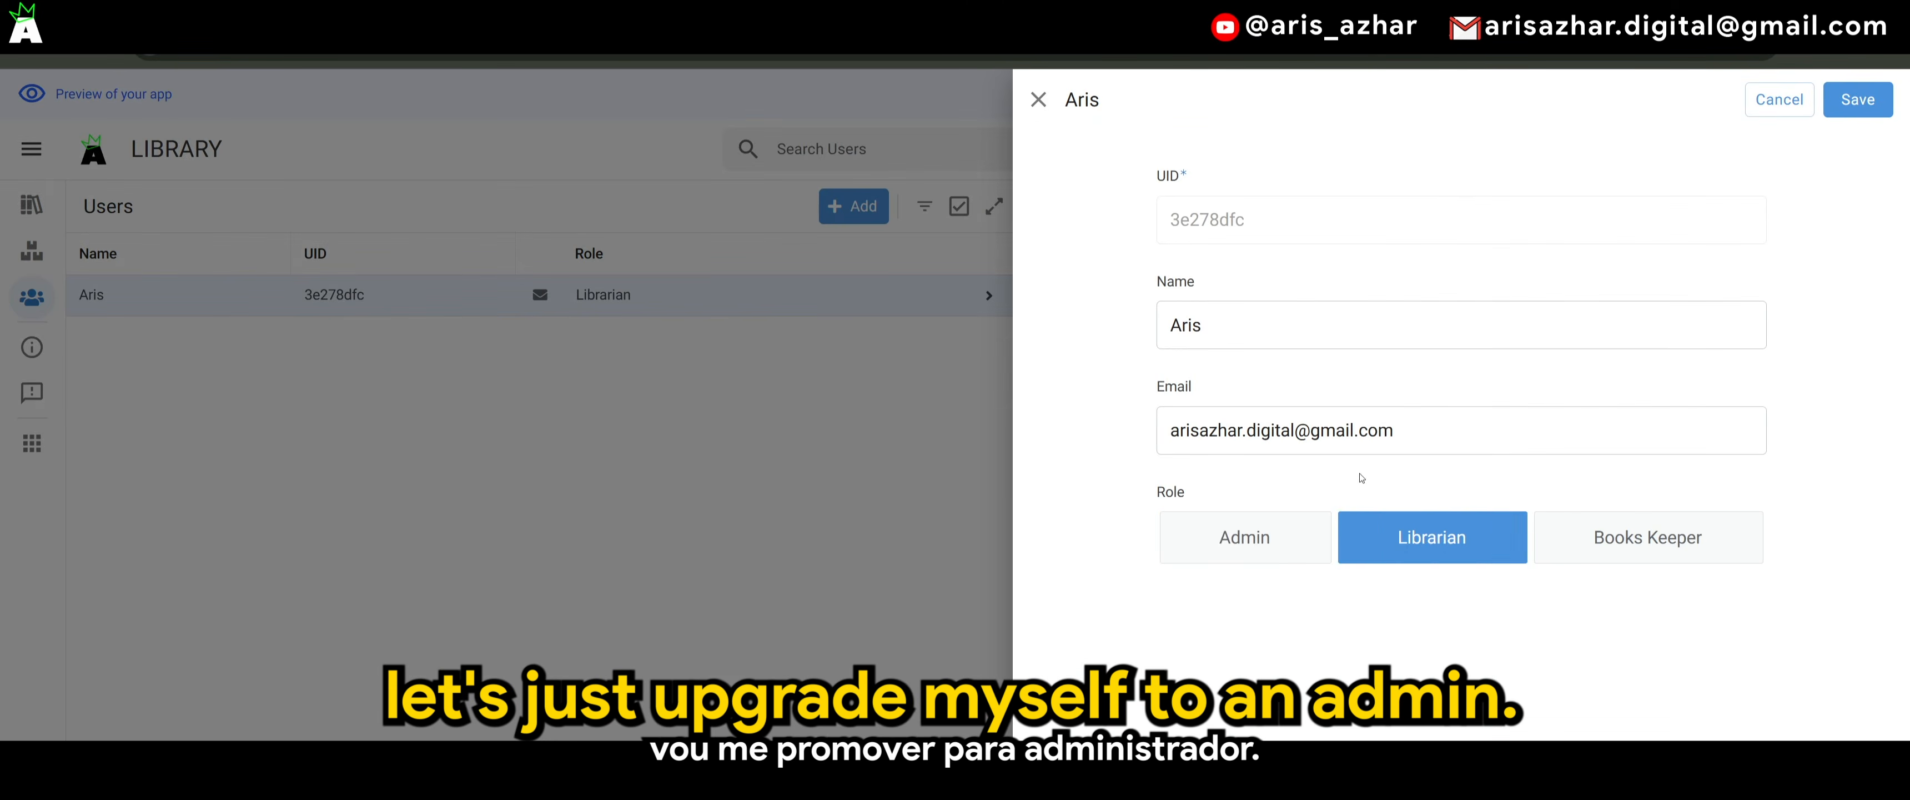
click(1285, 528)
click(1857, 99)
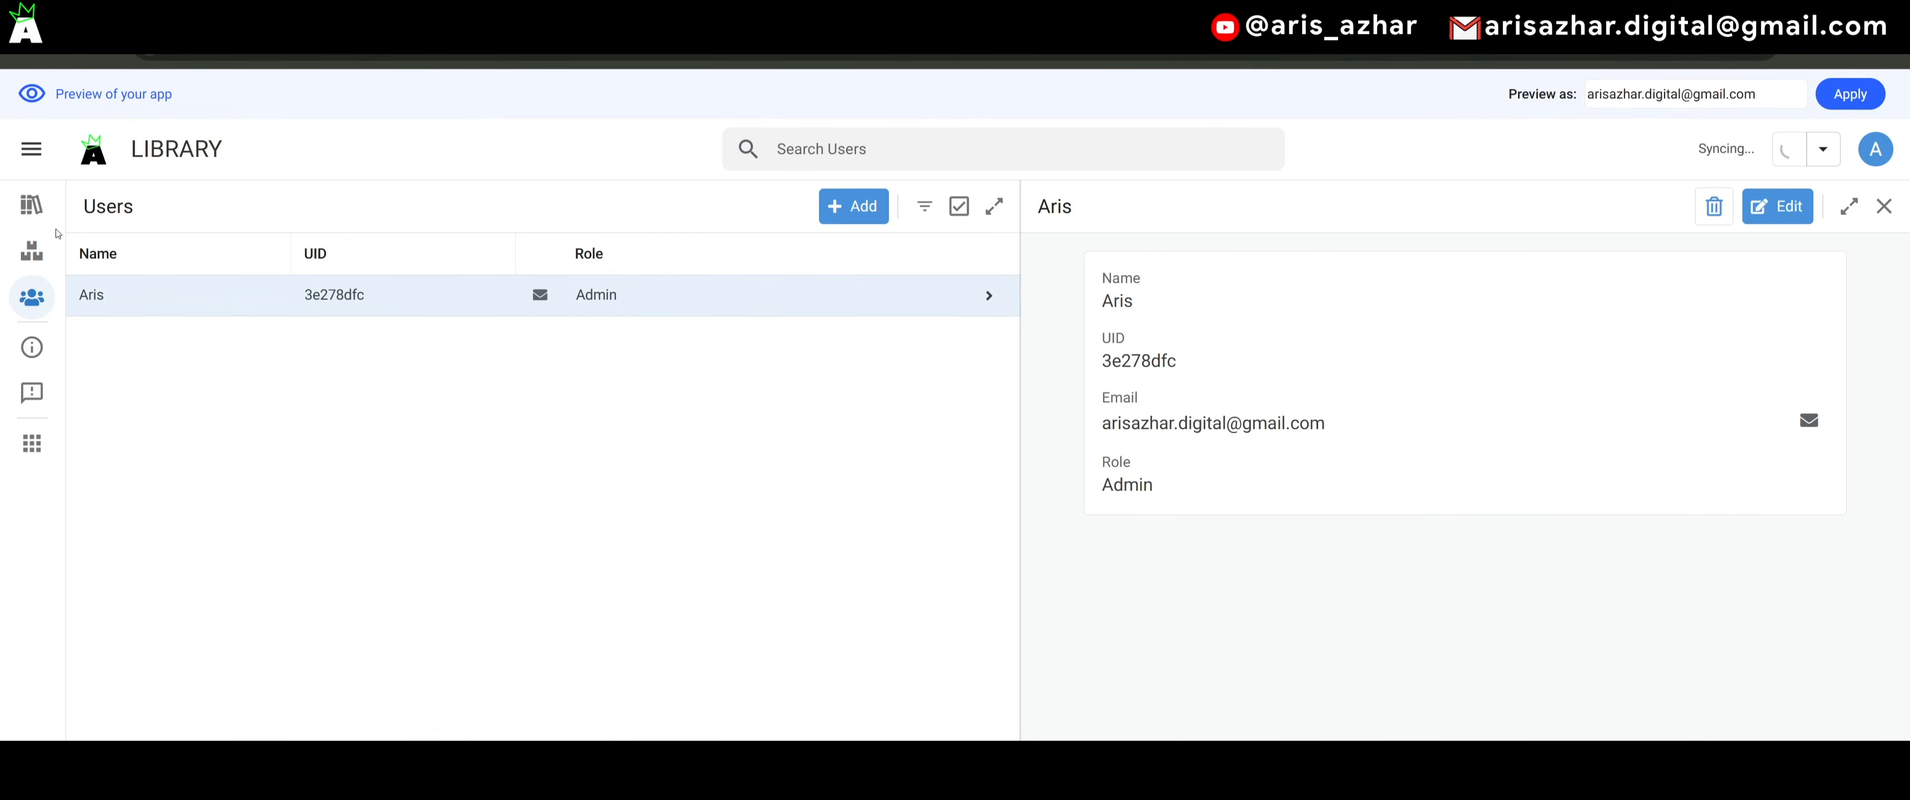
- Reopen the "Lalaland" book for editing in Books Inventory, check its Box_ID choices, and close the form and details without saving
click(32, 208)
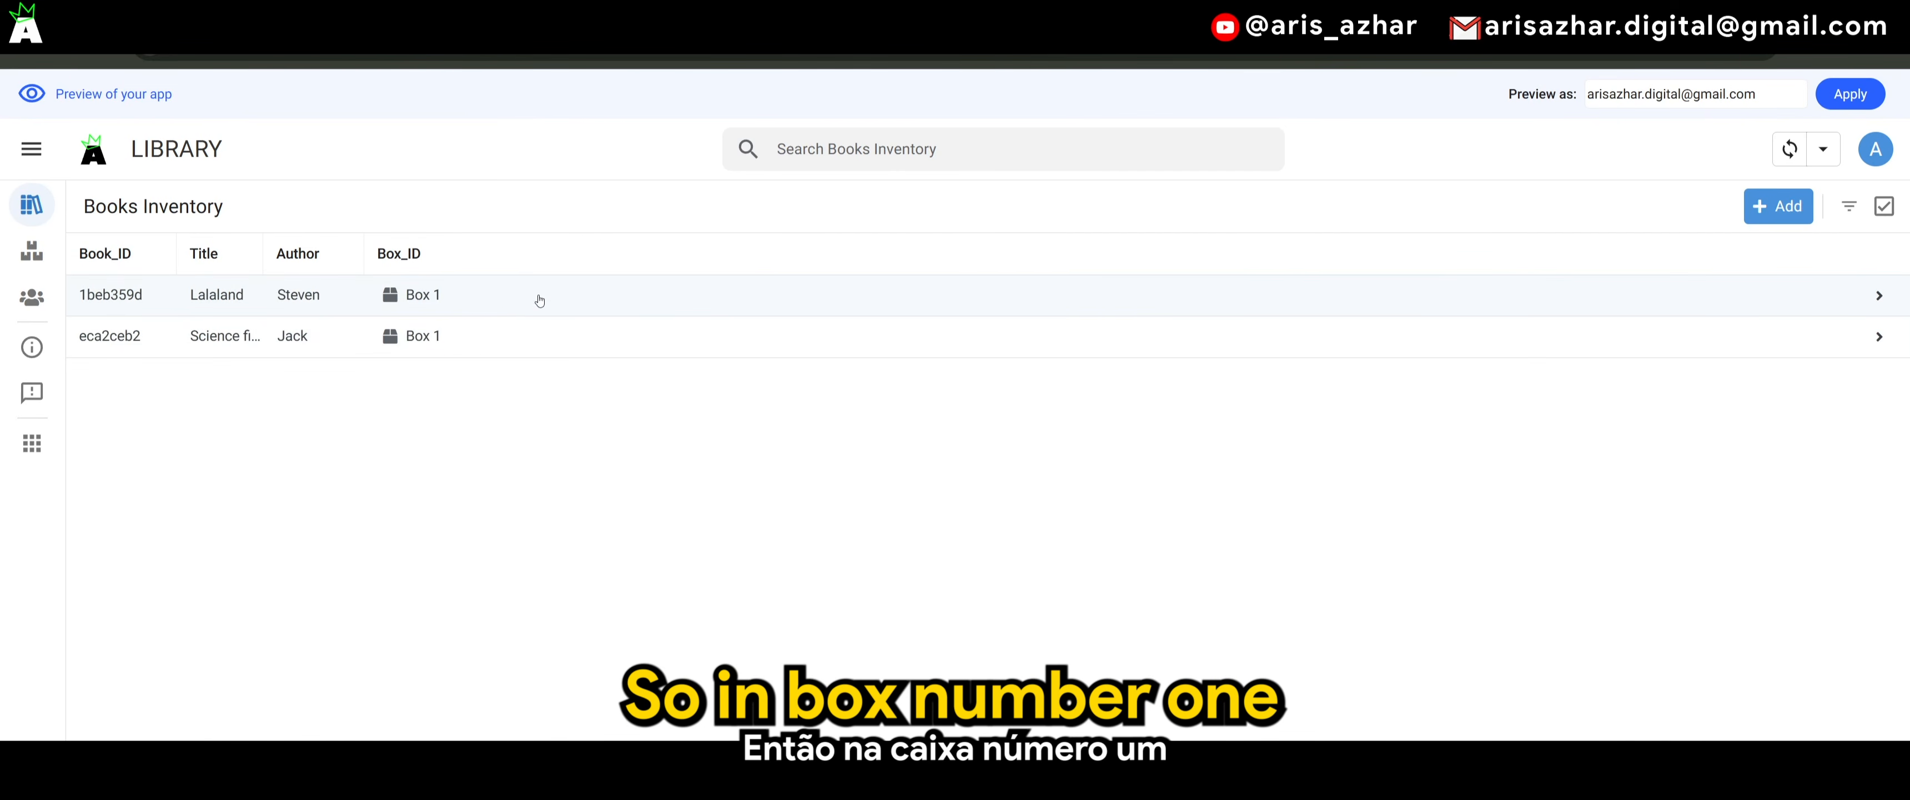
click(676, 312)
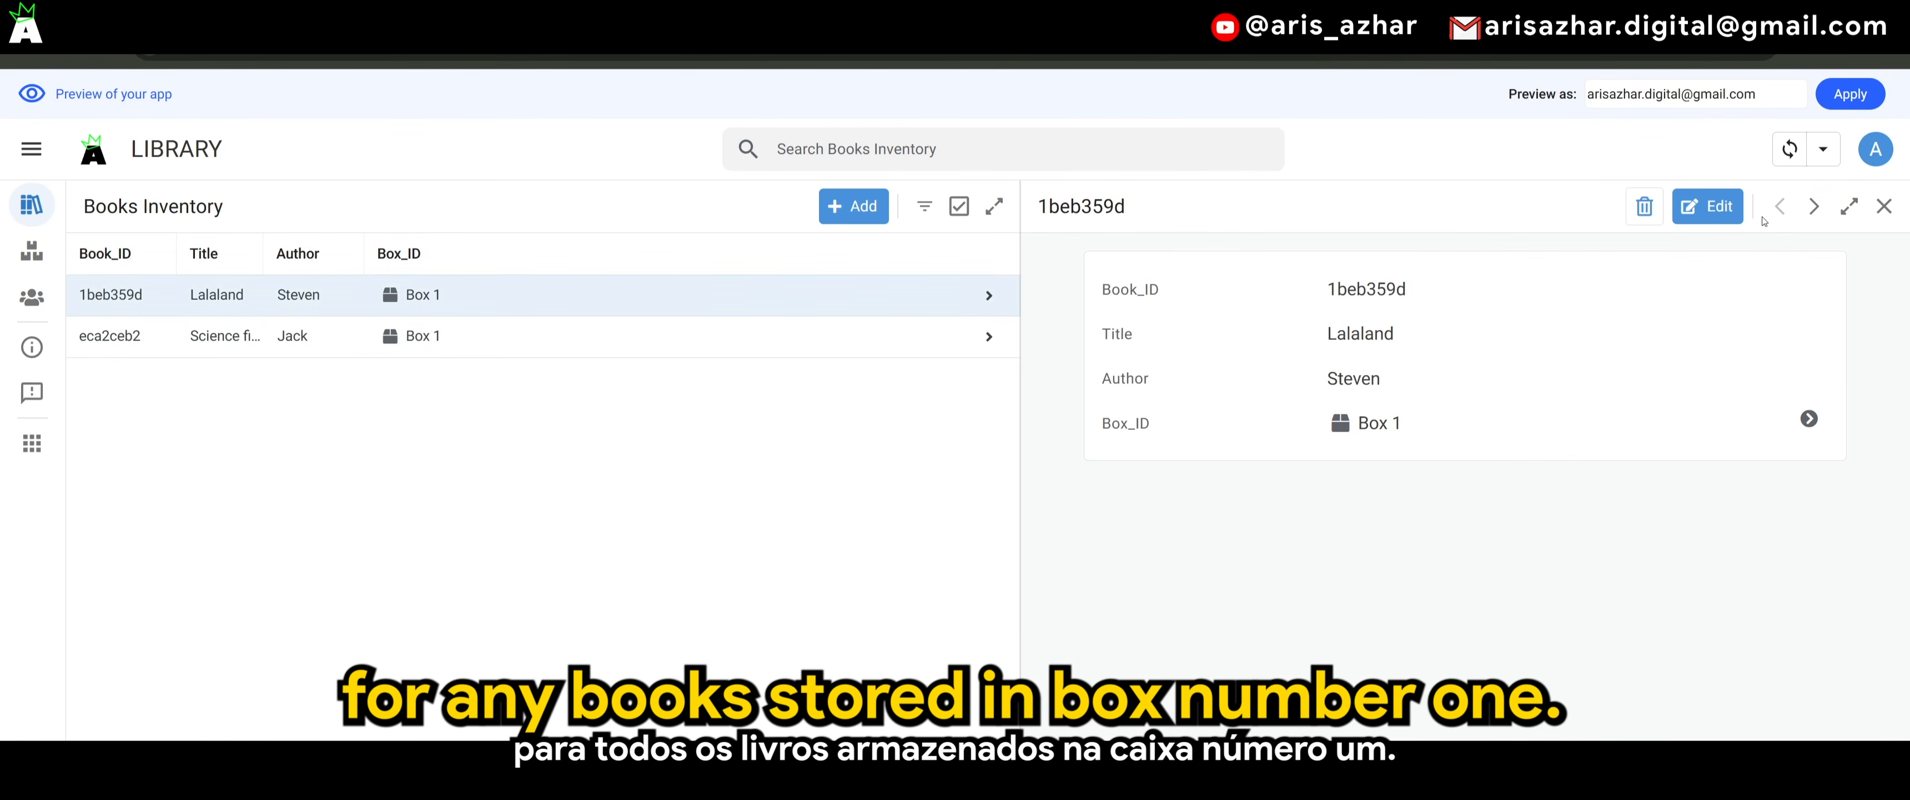
click(1721, 207)
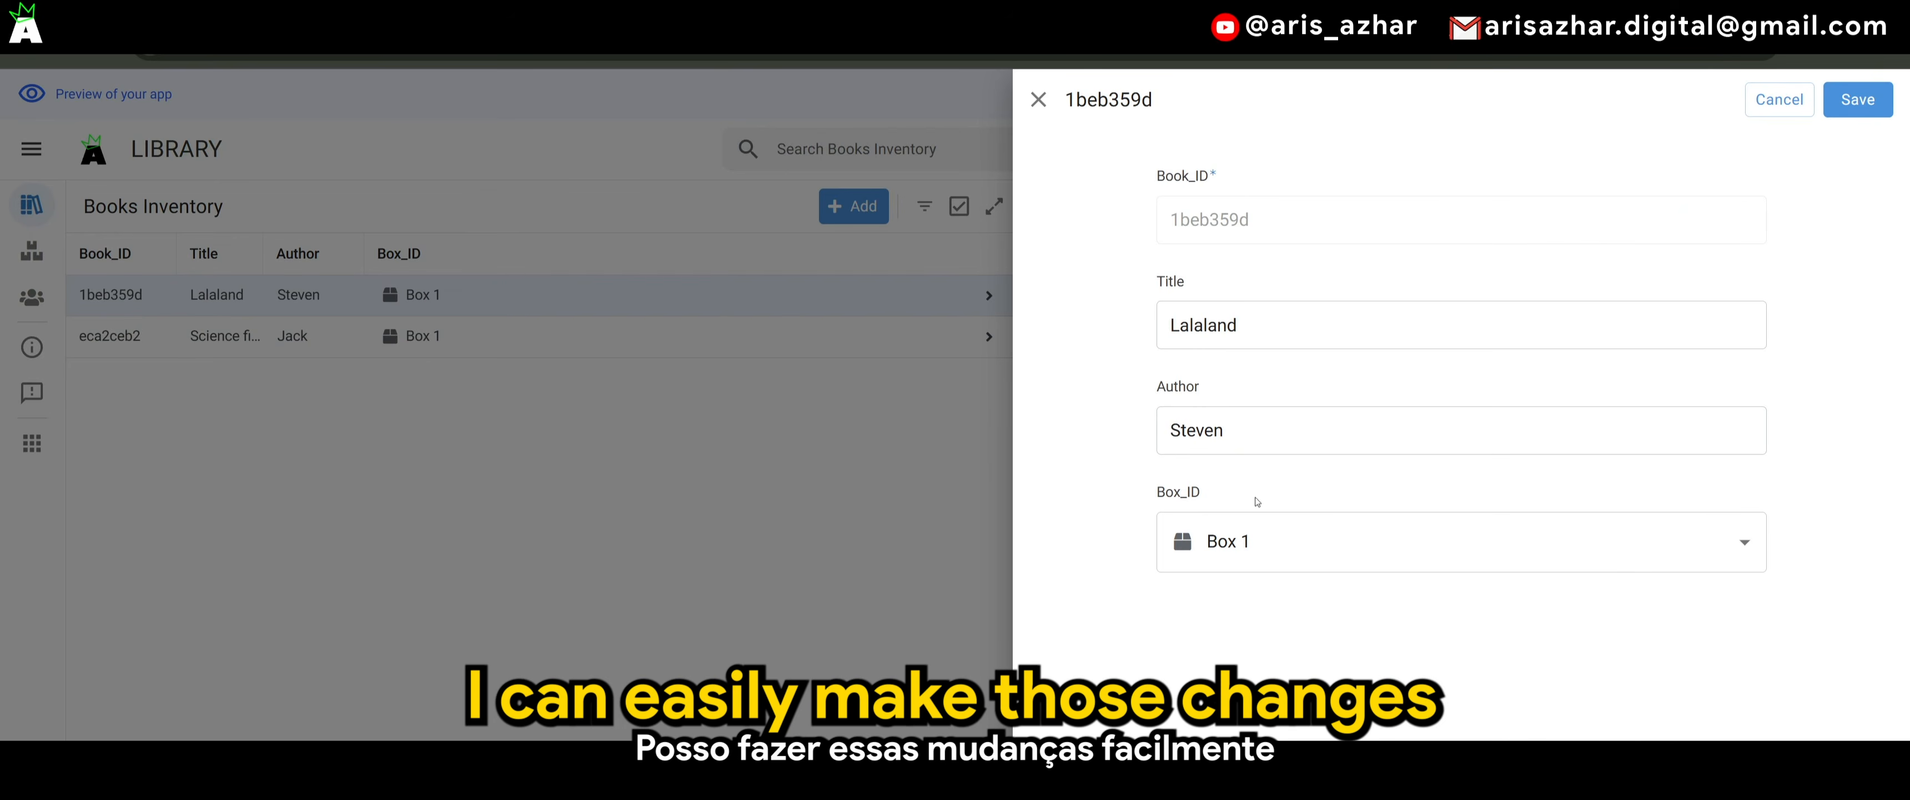
double_click(1285, 430)
click(1320, 541)
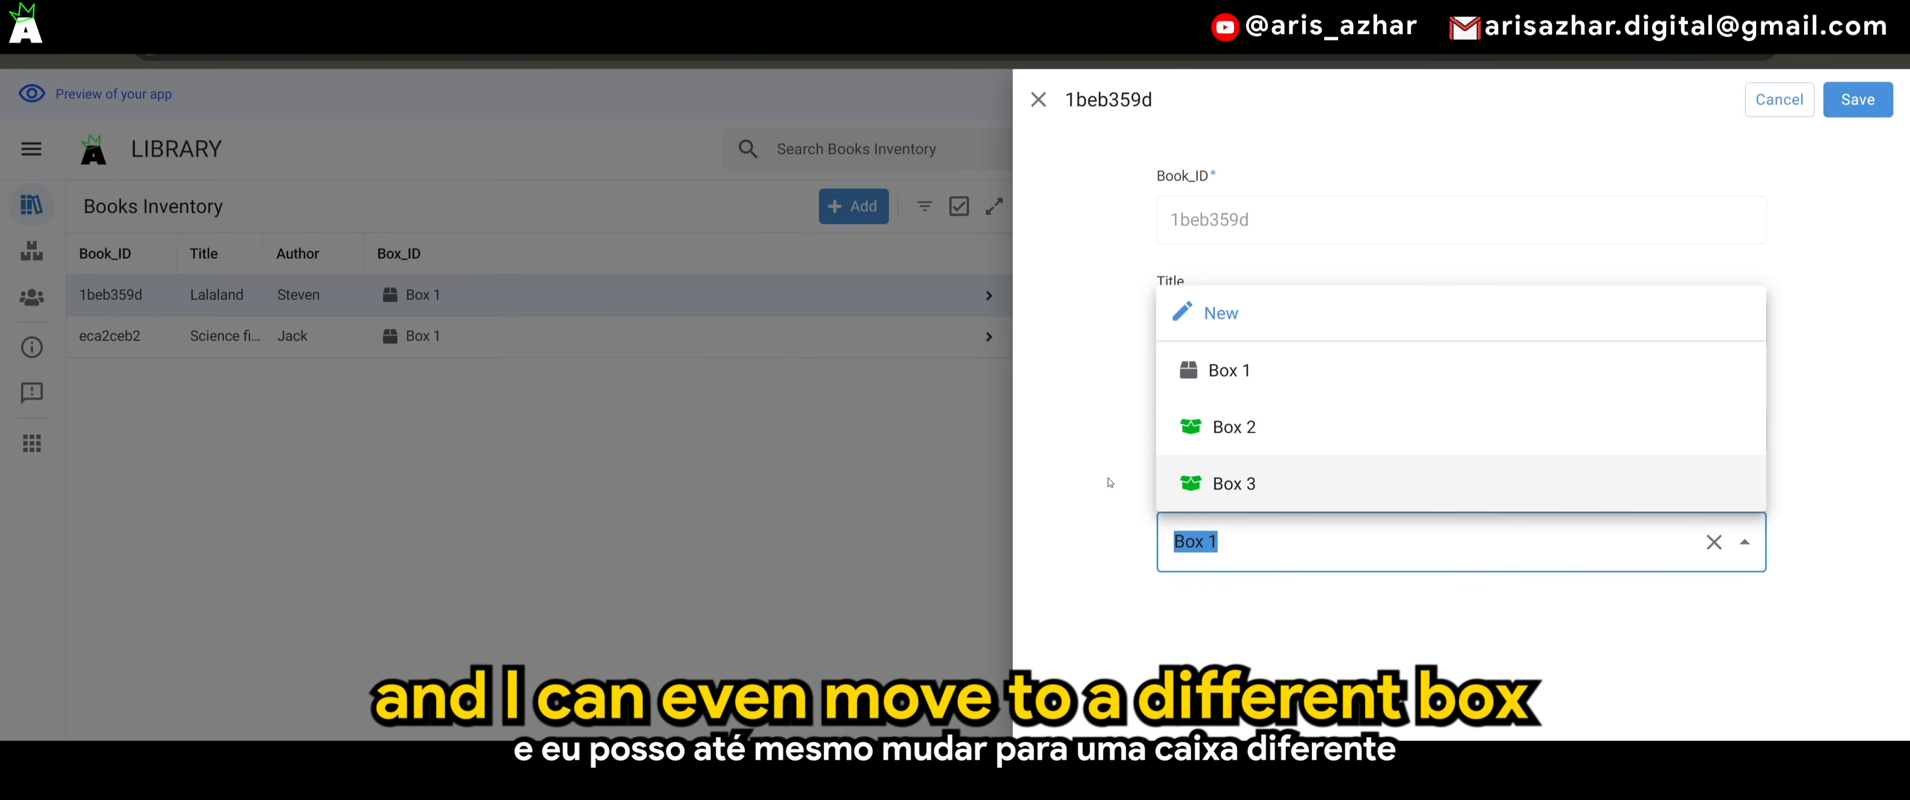
click(1108, 415)
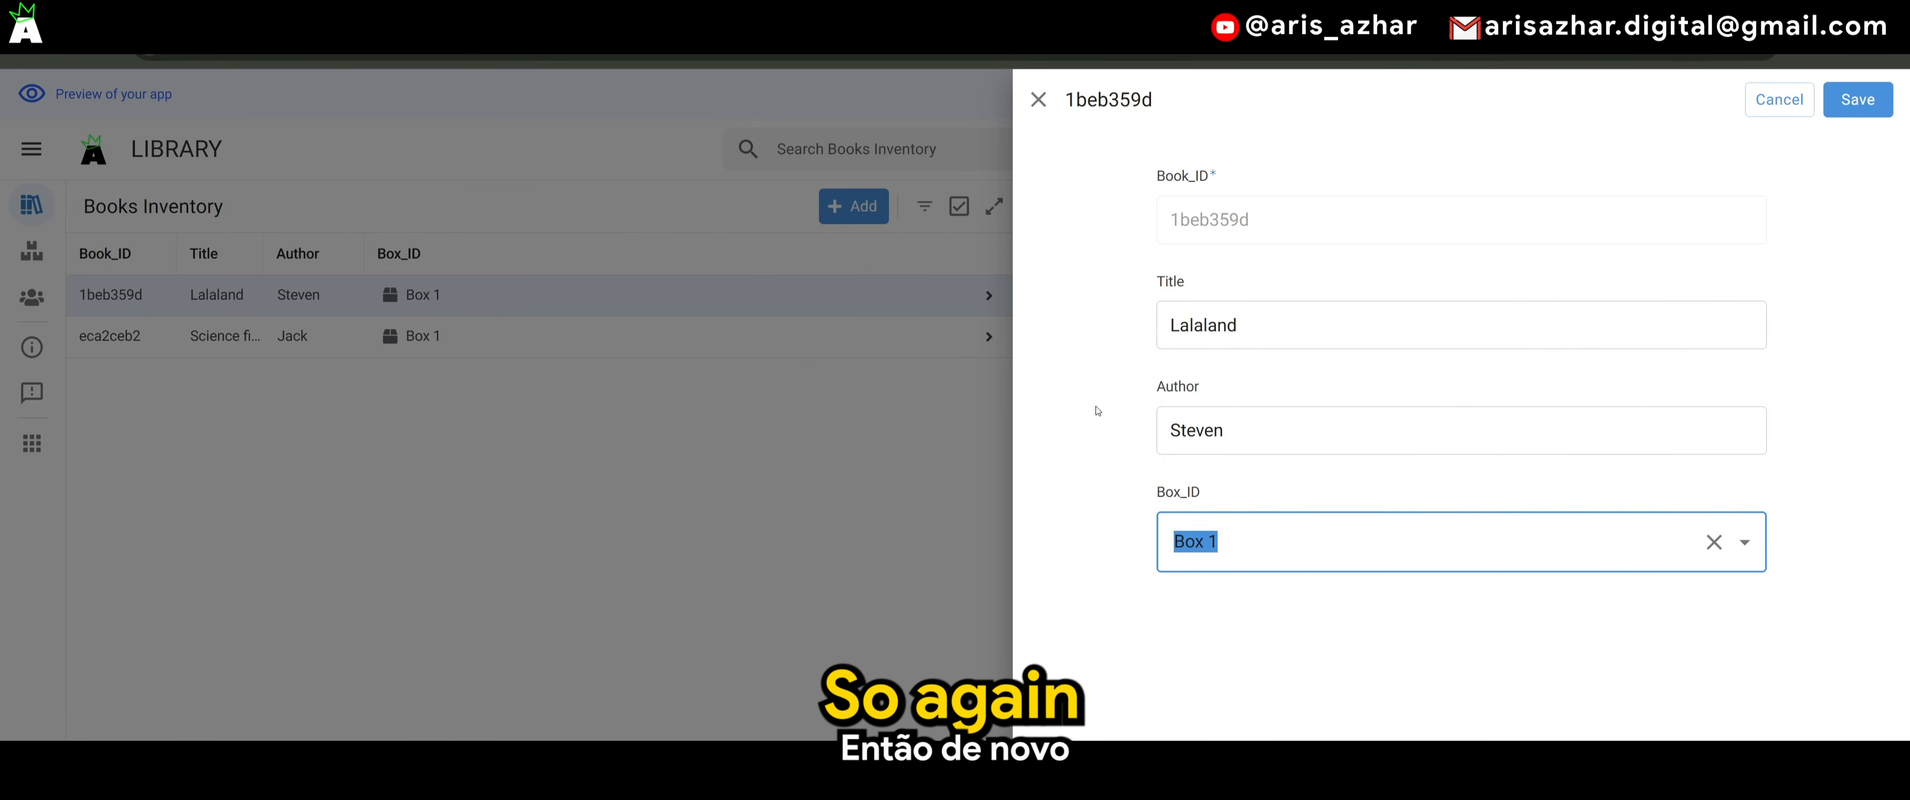
click(1044, 104)
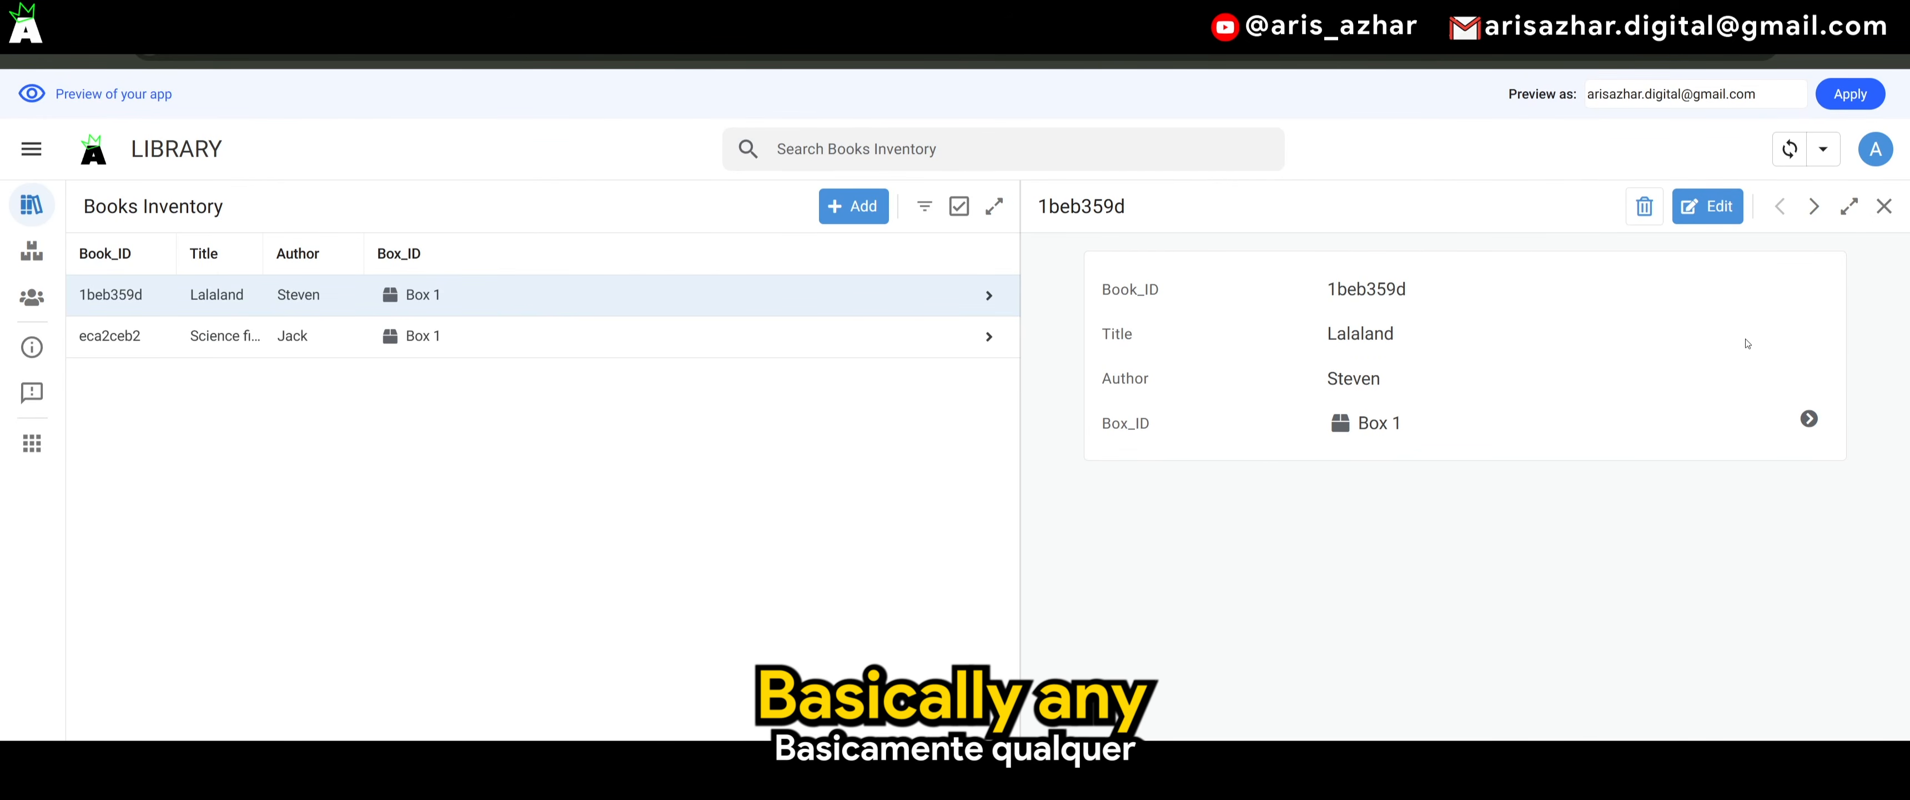
click(1884, 207)
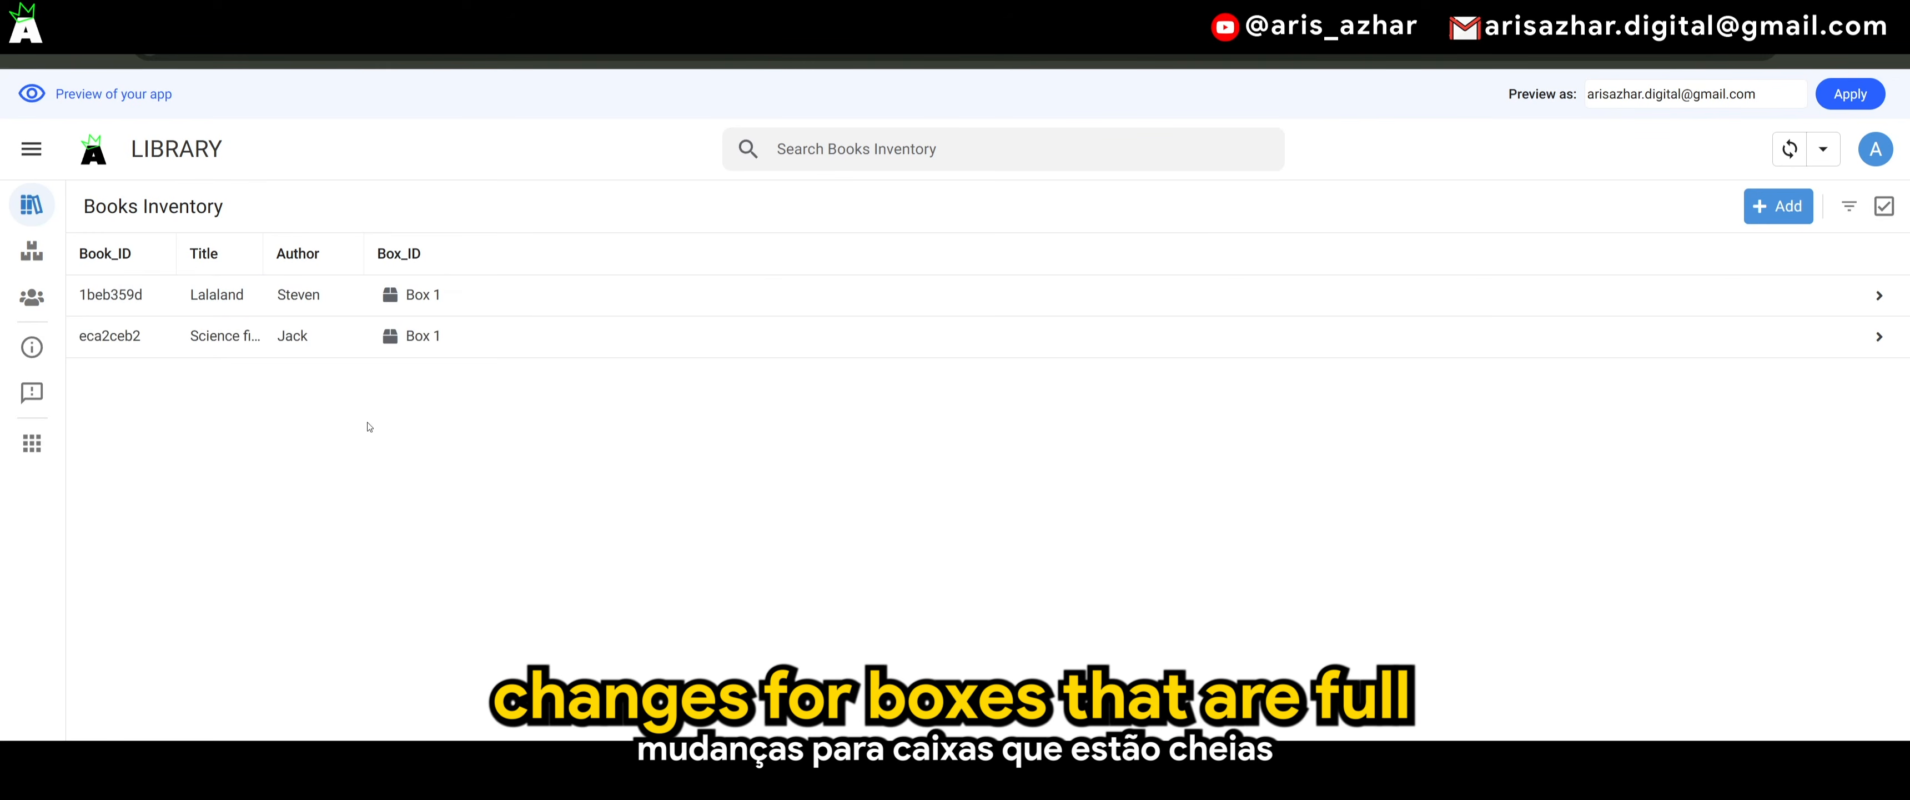